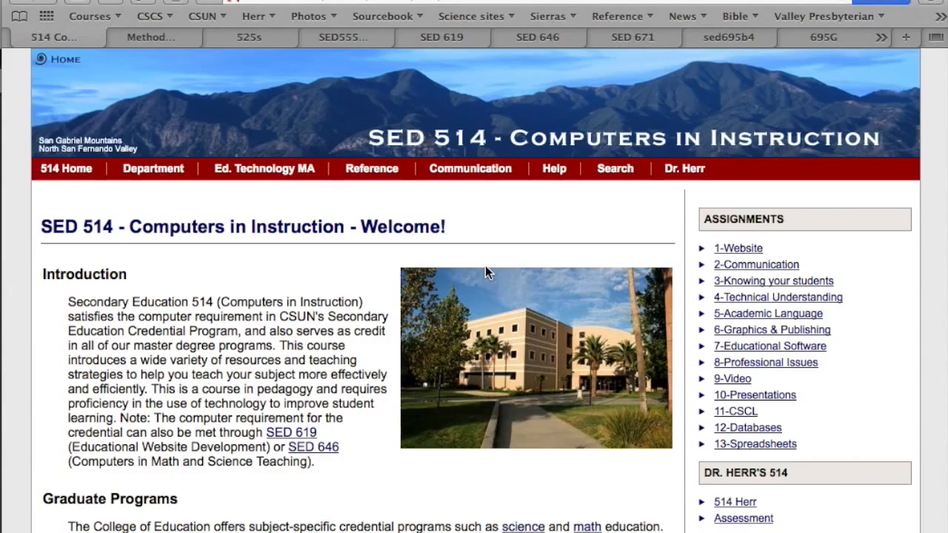
Step: Examine the header banners of the open course websites, from Methods of Teaching Science through SED 695G
left_click(157, 38)
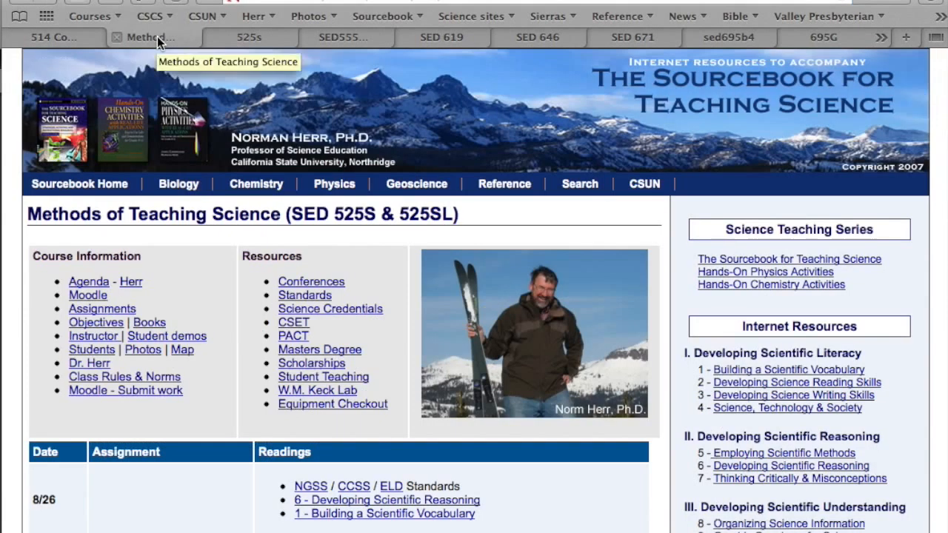
left_click(254, 38)
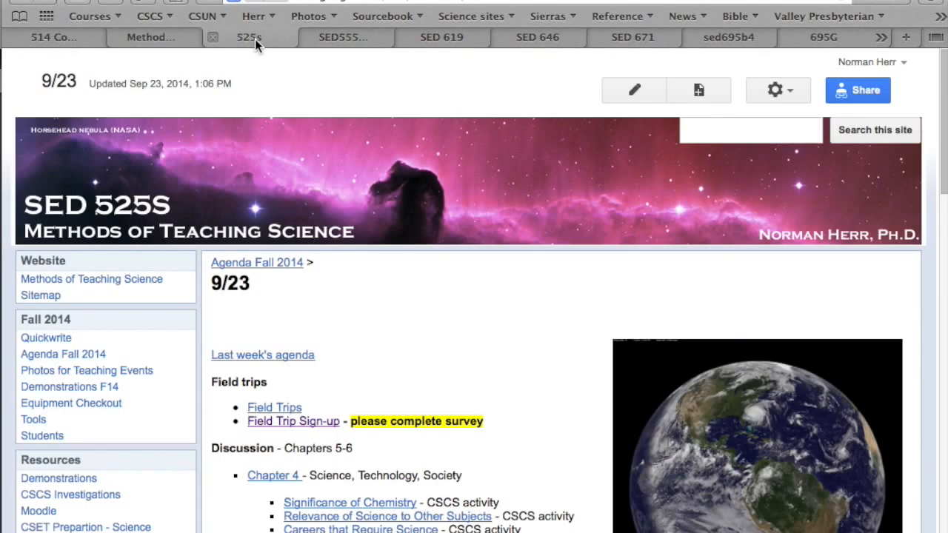
left_click(350, 39)
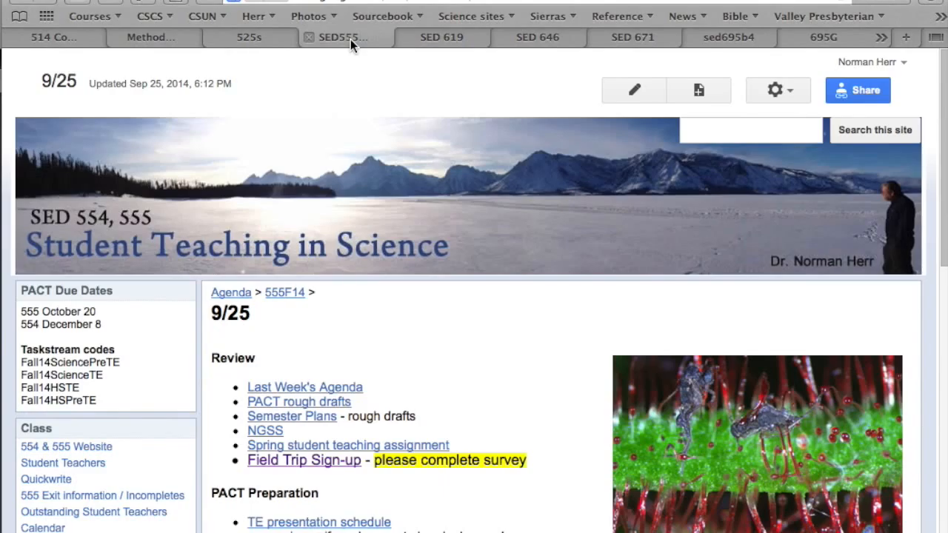
left_click(440, 41)
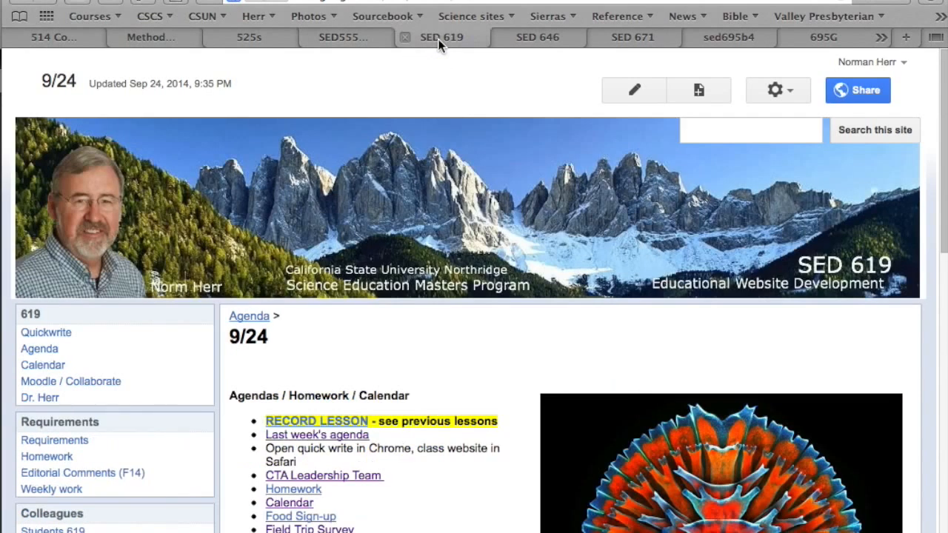
left_click(550, 41)
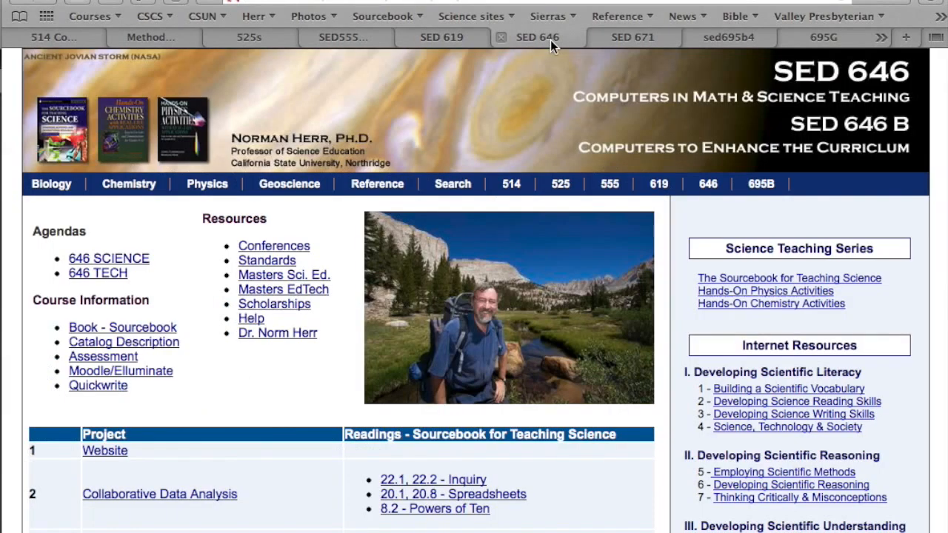
left_click(632, 42)
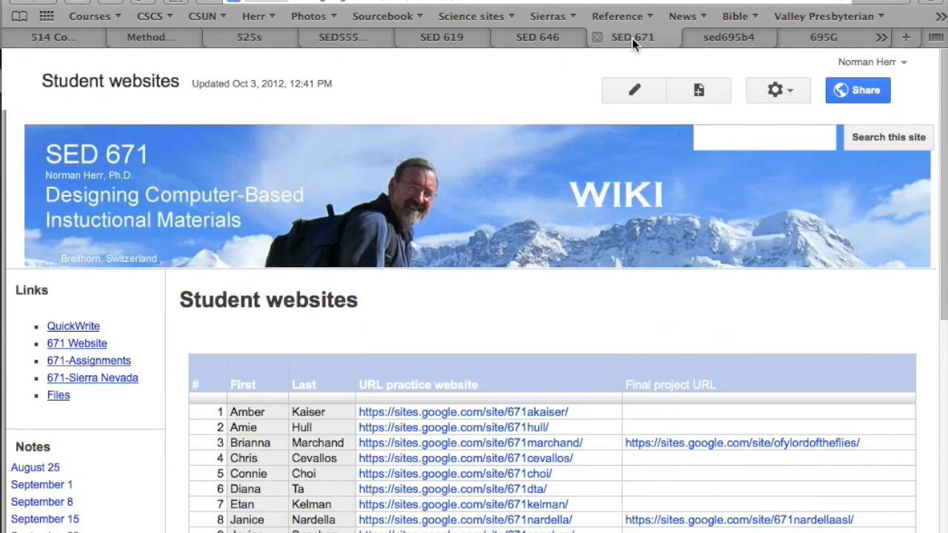
left_click(710, 39)
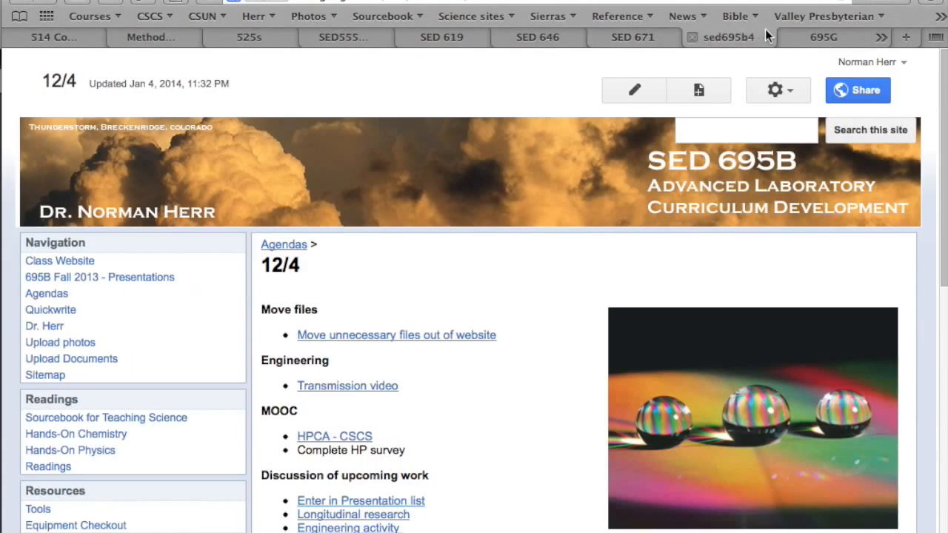
left_click(838, 42)
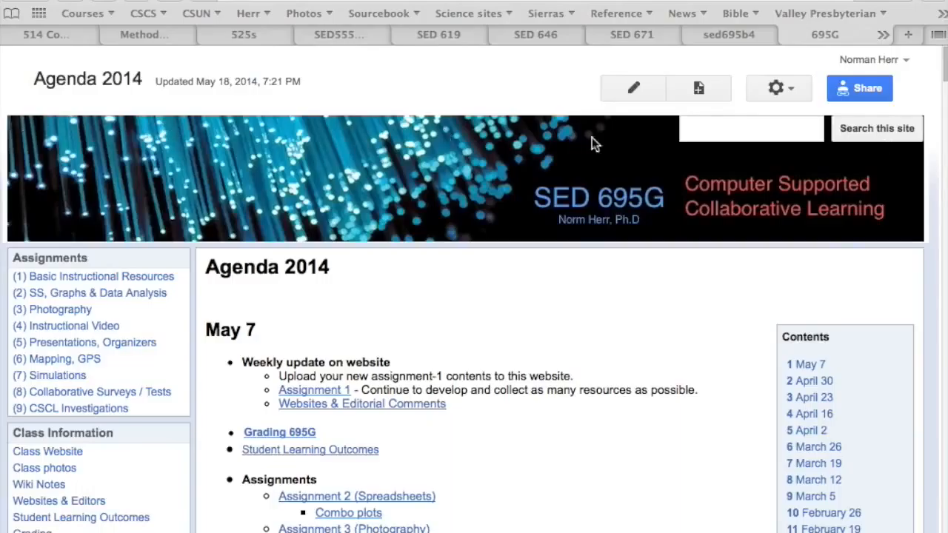
Step: View the Banners, Chromakeying photo album in Chrome, and bring up the SED 619 course site in Safari to examine its banner
left_click(12, 230)
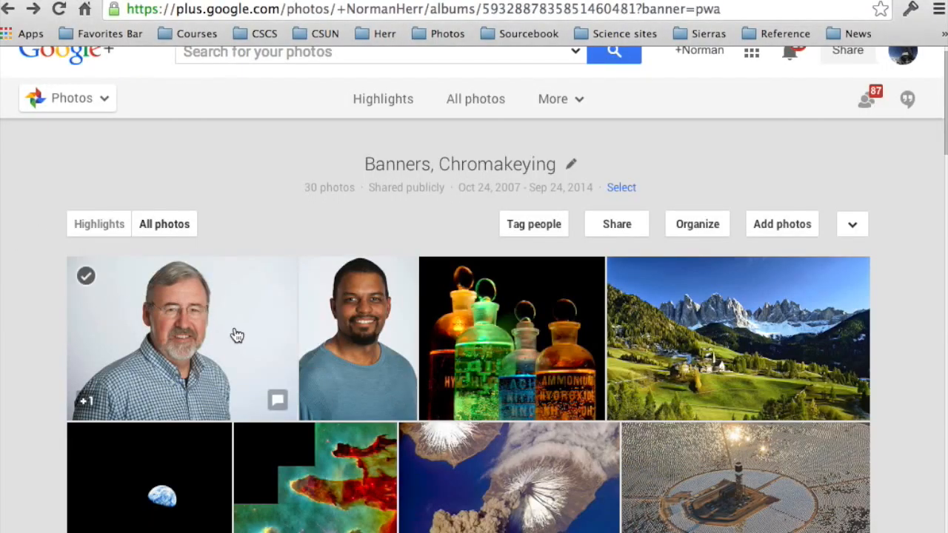
scroll(234, 327, "down", 2)
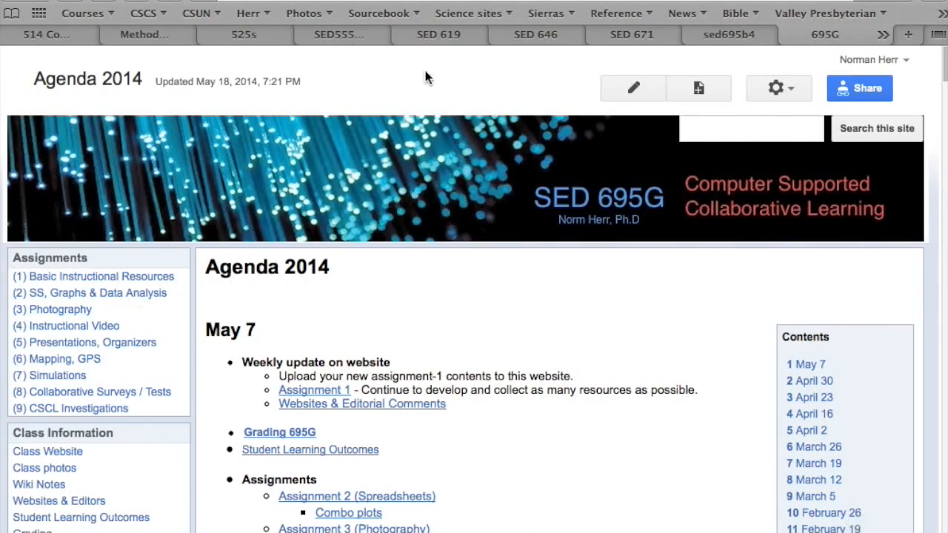
left_click(433, 35)
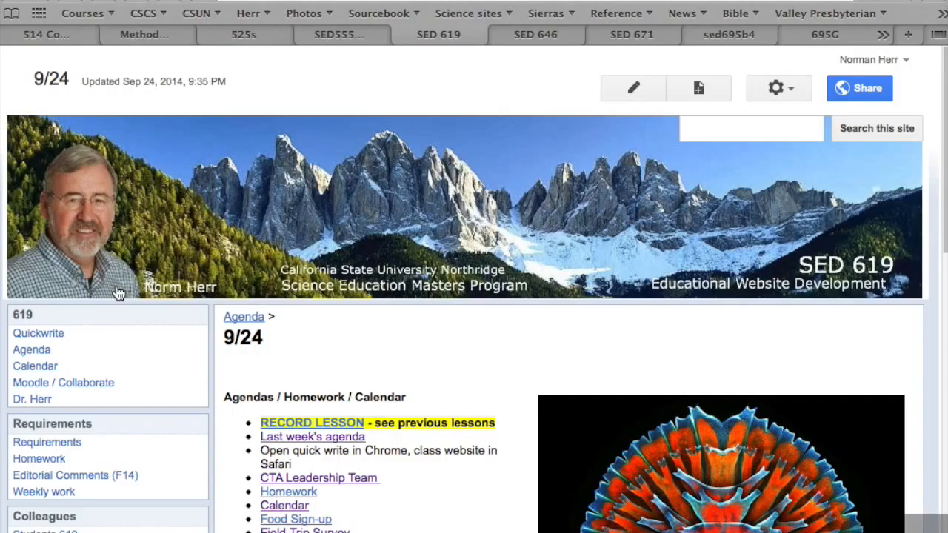
Step: Open the snowy mountain valley photo from the Chrome album and compare it with the SED 619 banner in Safari
key("super+Tab")
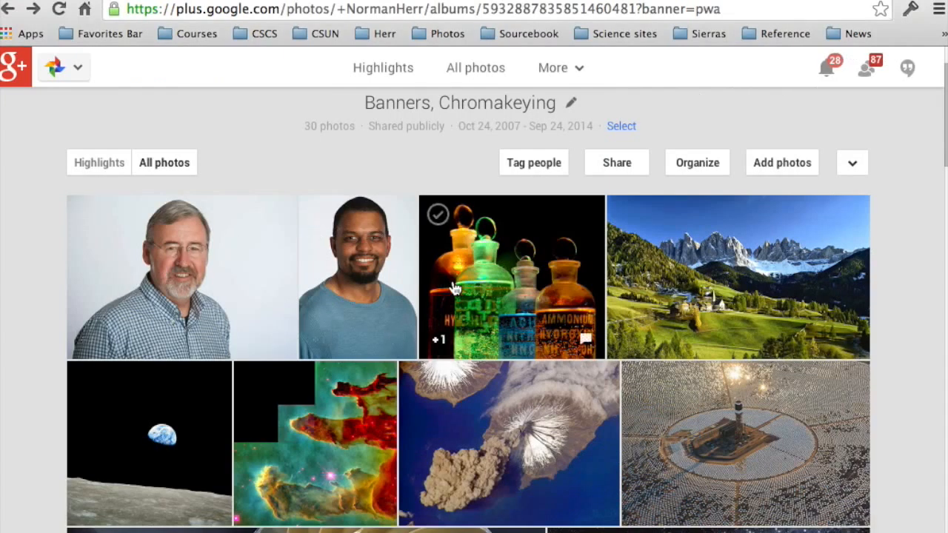
scroll(452, 286, "down", 1)
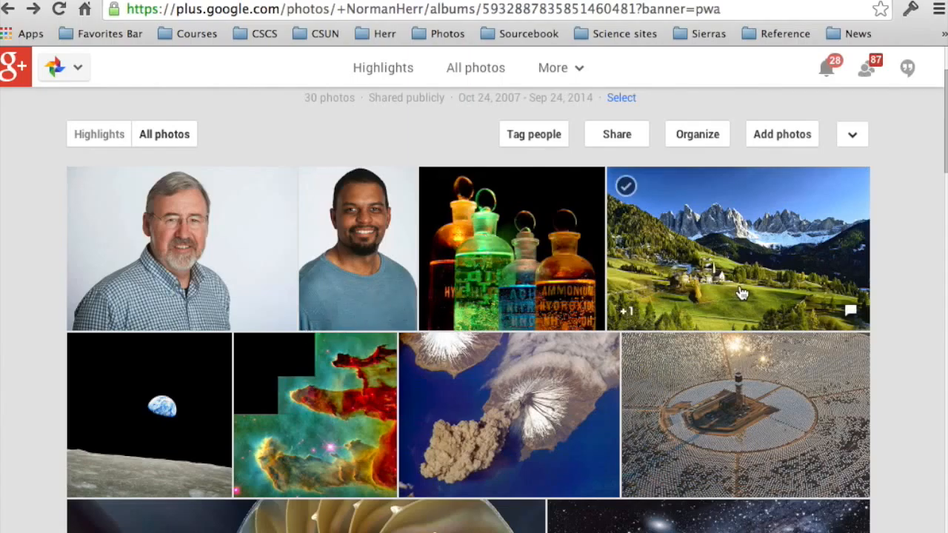
scroll(741, 294, "down", 1)
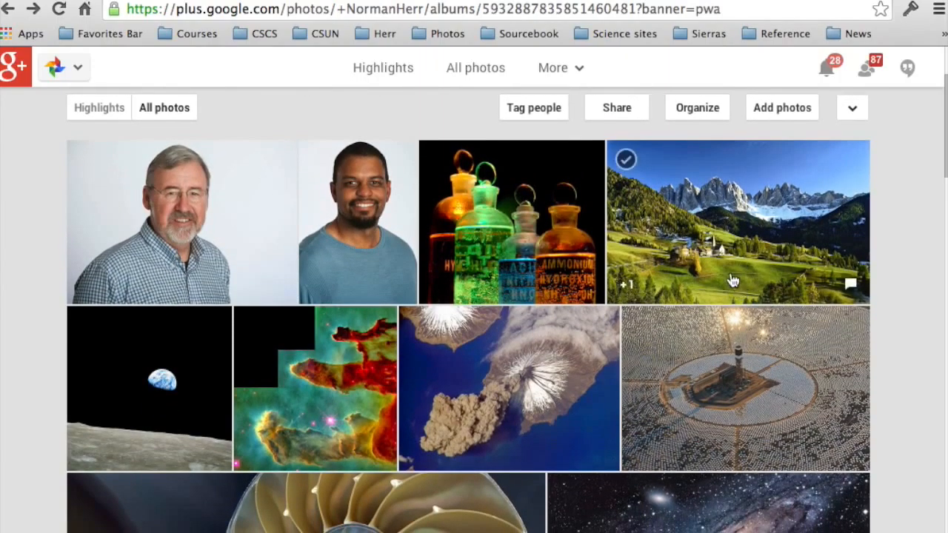
left_click(738, 227)
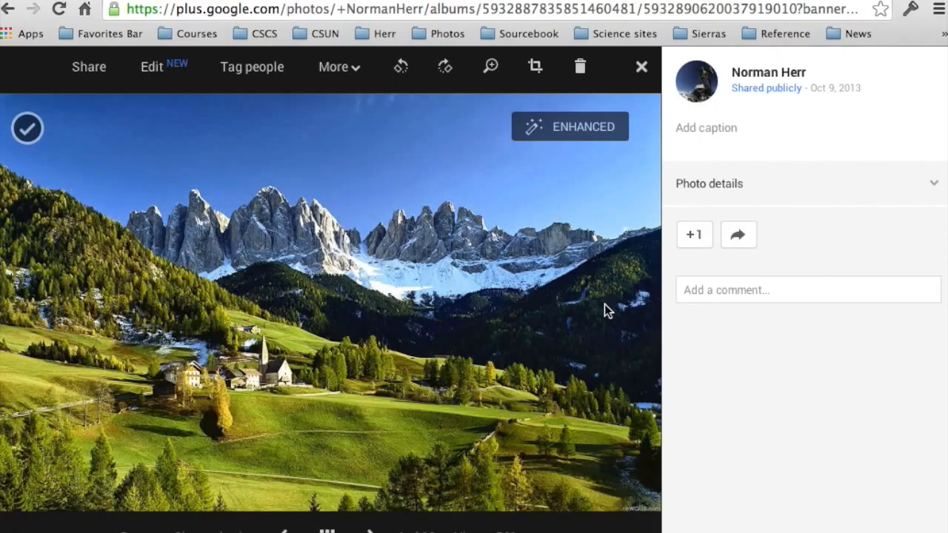
key("super+Tab")
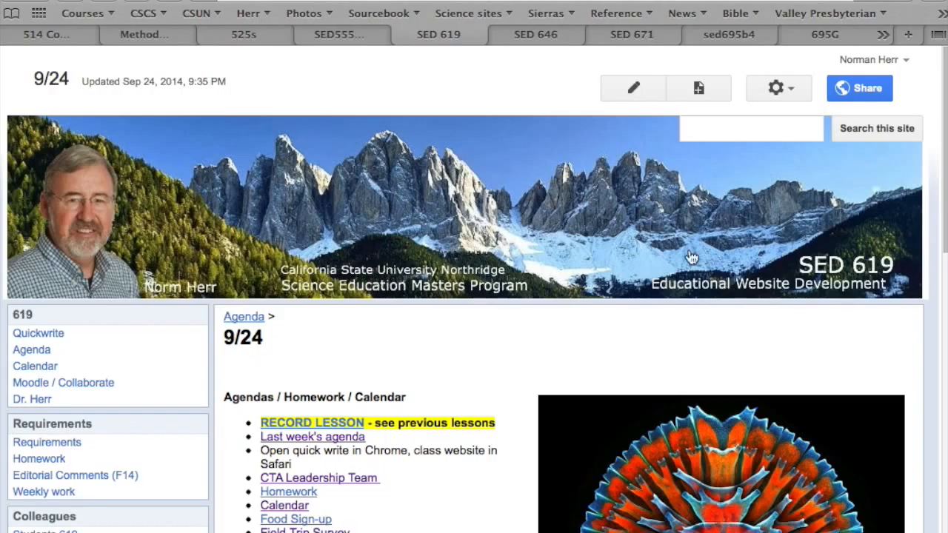
Step: Return to the Banners, Chromakeying album in Chrome and look through its science and nature photos for a banner background
key("super+Tab")
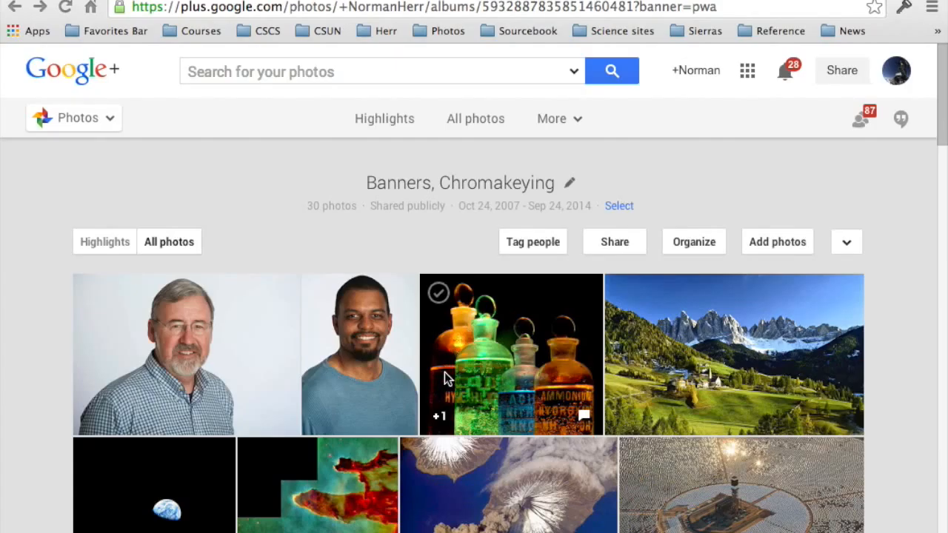
scroll(444, 378, "down", 2)
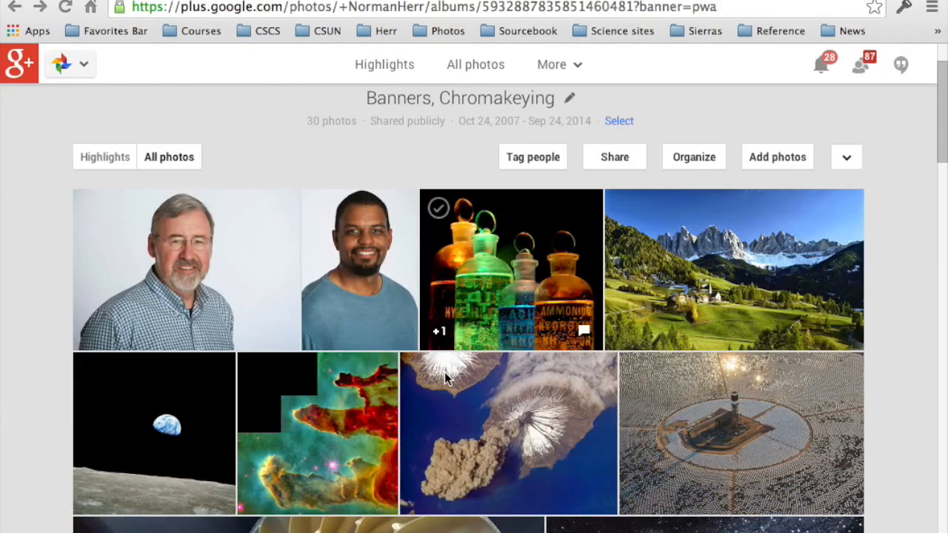
scroll(491, 354, "down", 3)
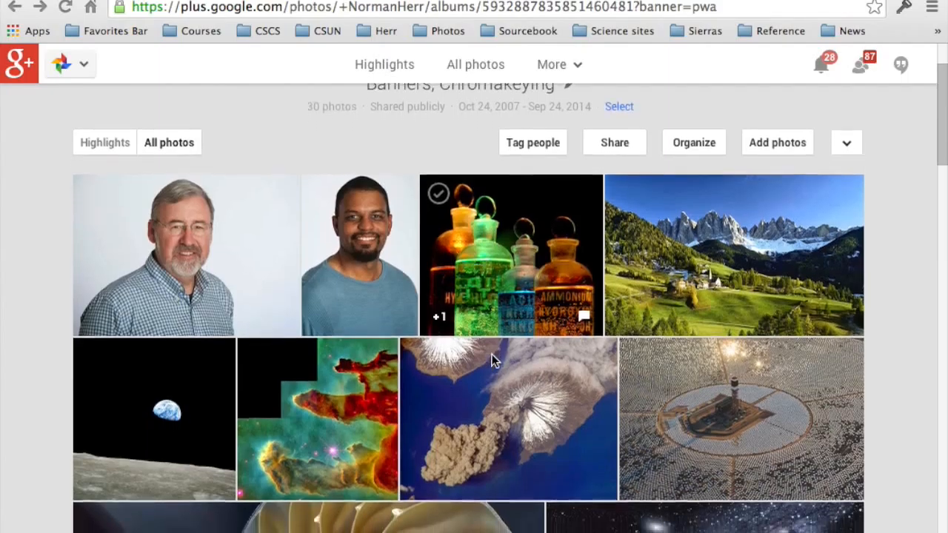
scroll(492, 354, "down", 2)
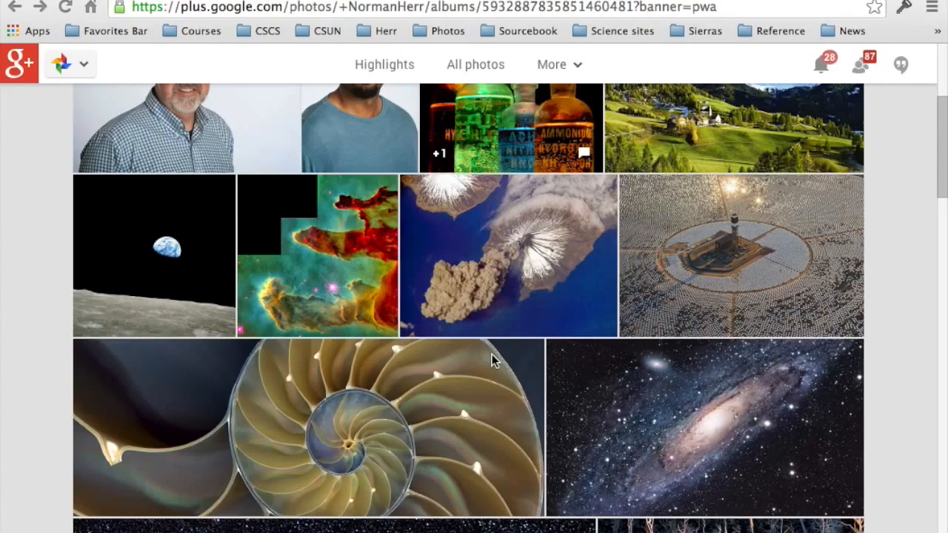
scroll(492, 354, "down", 2)
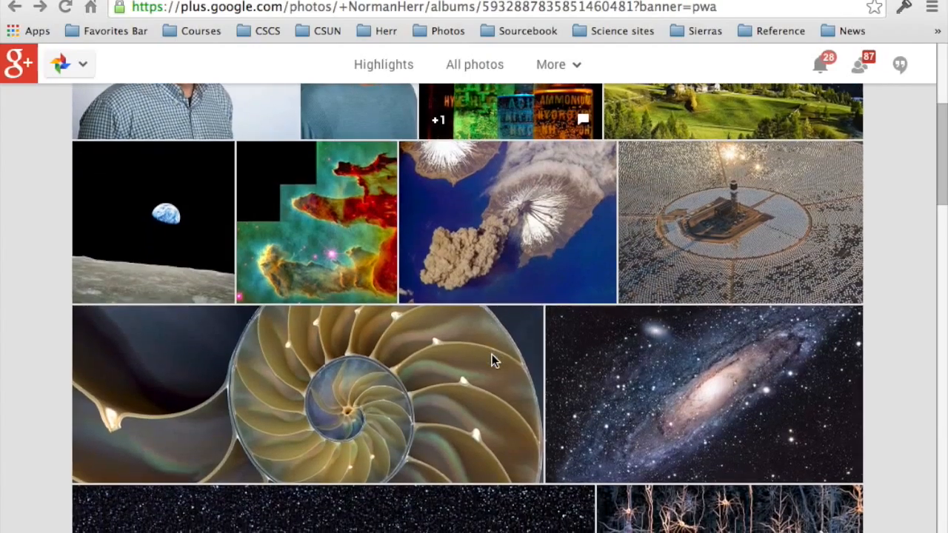
scroll(492, 361, "down", 2)
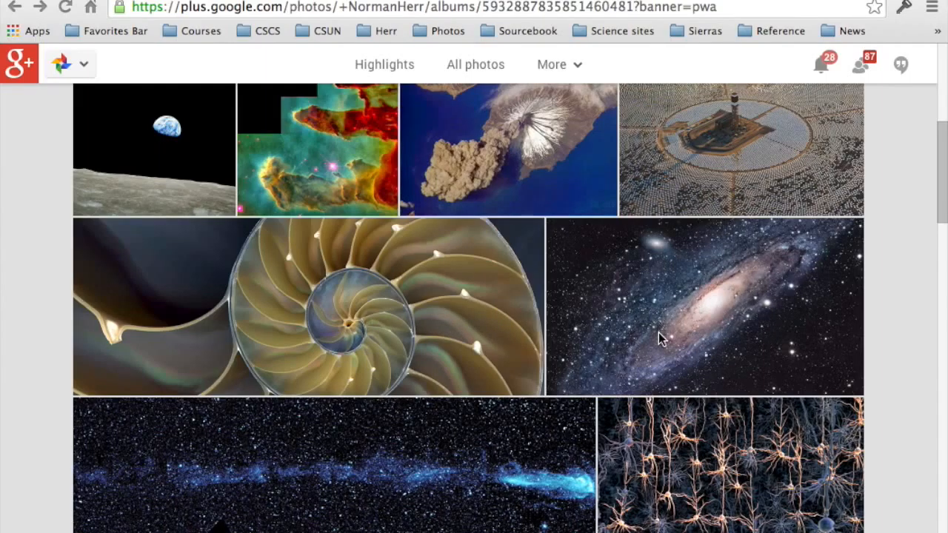
scroll(658, 338, "down", 3)
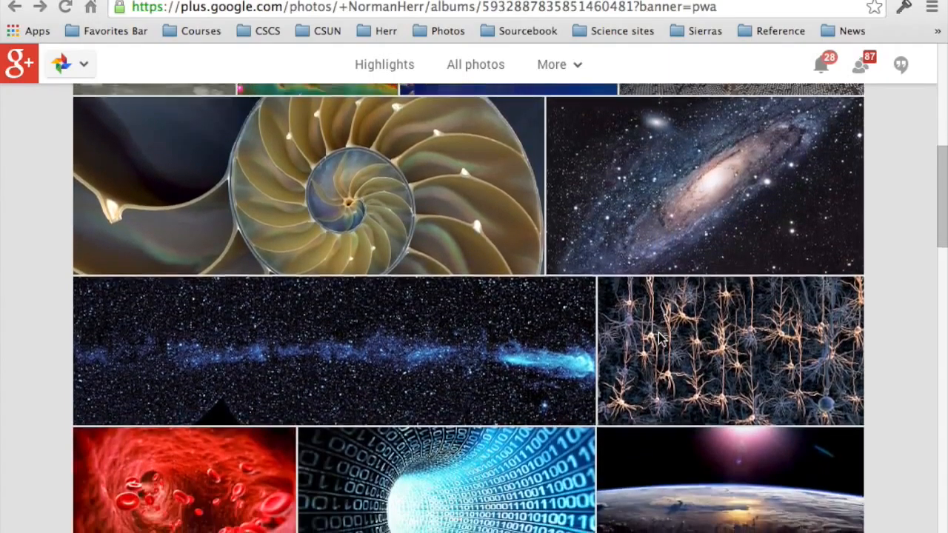
scroll(662, 337, "down", 1)
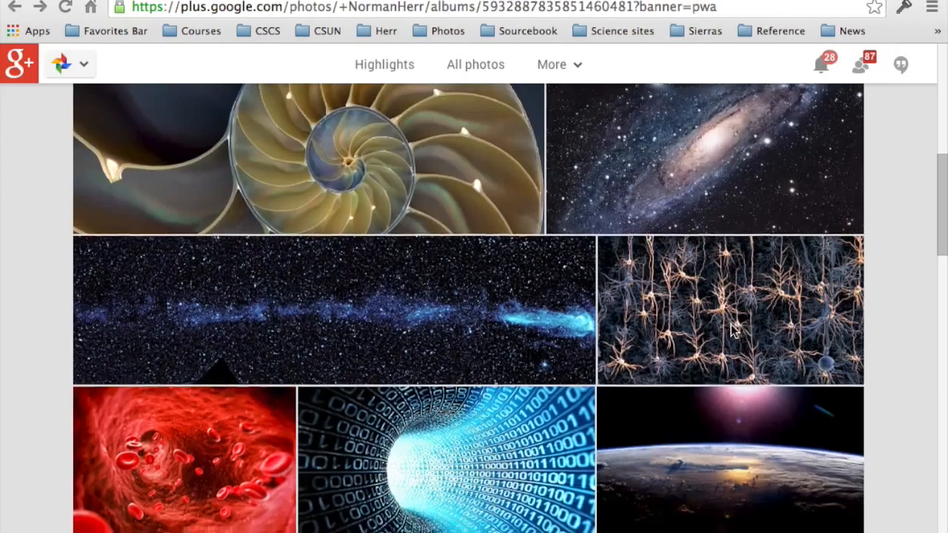
scroll(731, 326, "down", 5)
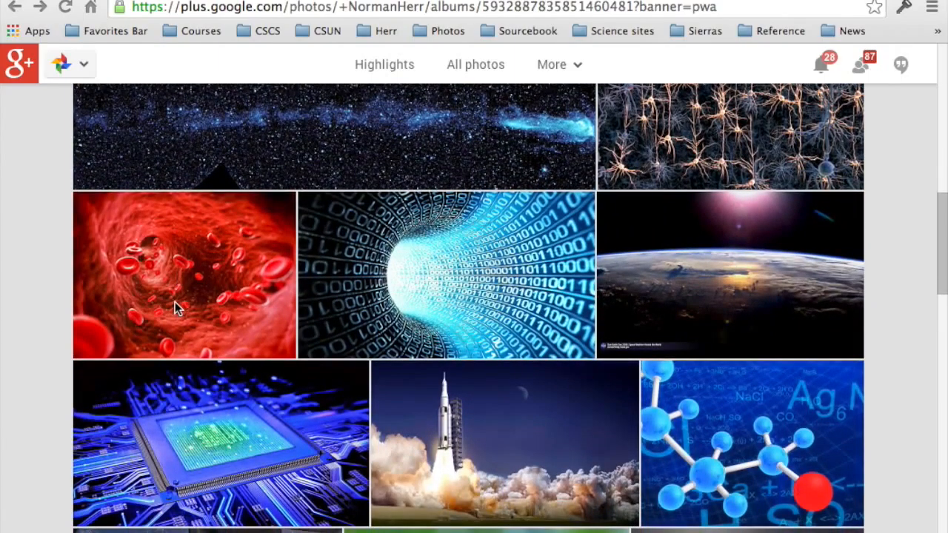
scroll(175, 303, "down", 2)
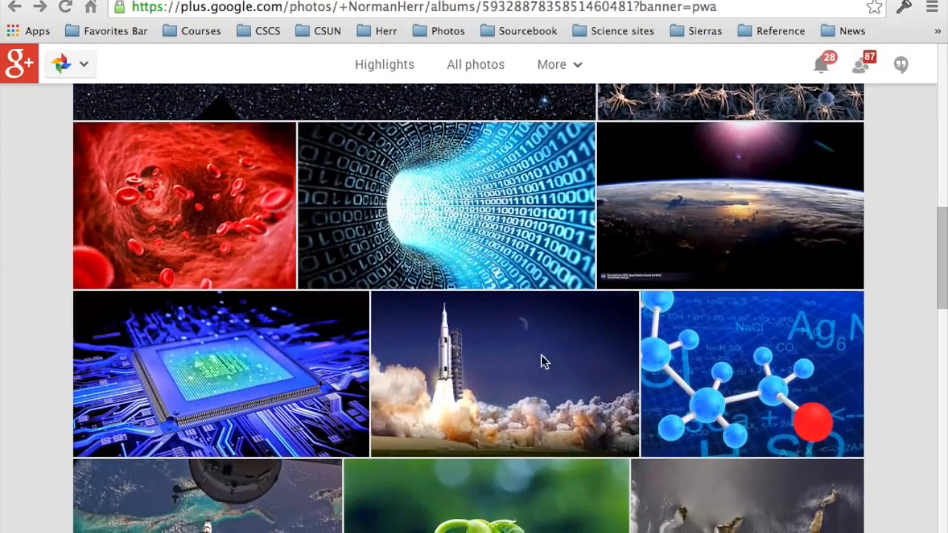
scroll(546, 395, "down", 1)
scroll(785, 404, "down", 3)
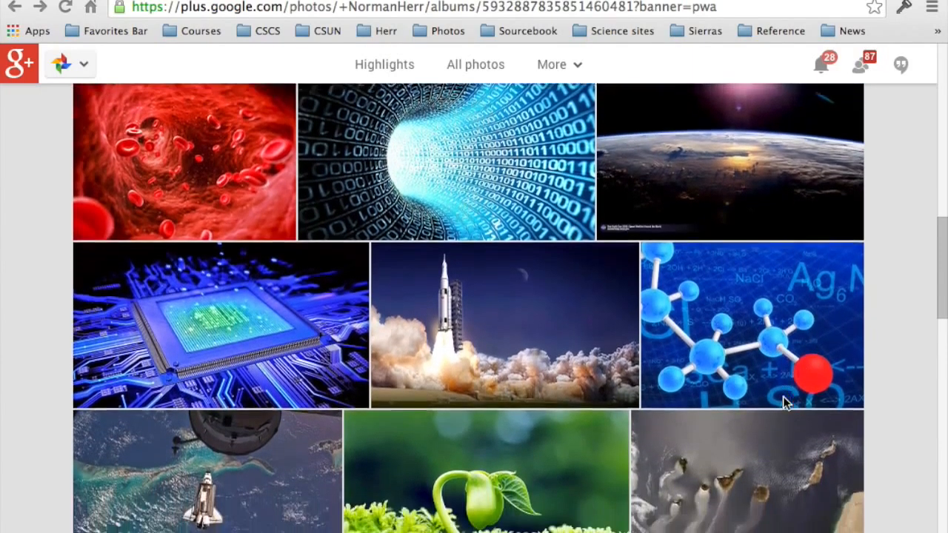
scroll(786, 404, "down", 5)
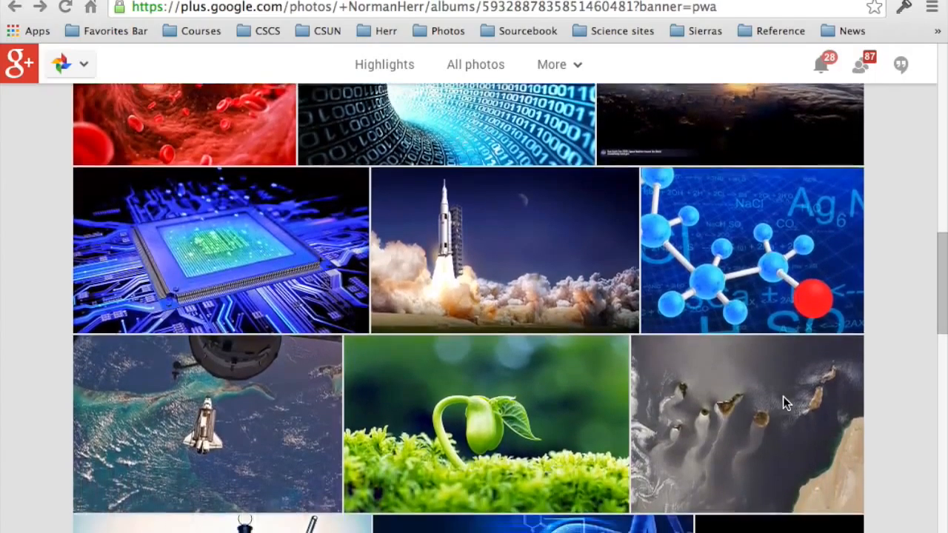
scroll(785, 404, "down", 4)
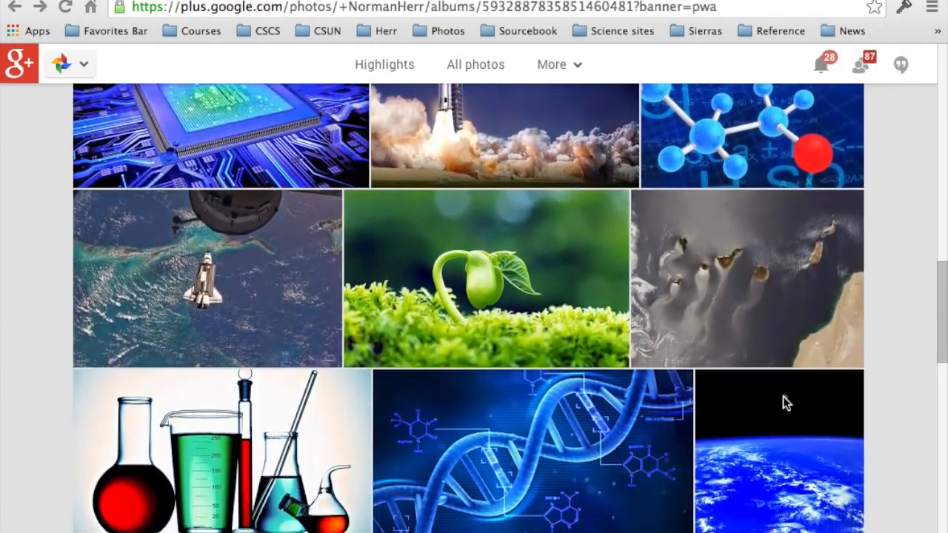
scroll(785, 404, "down", 3)
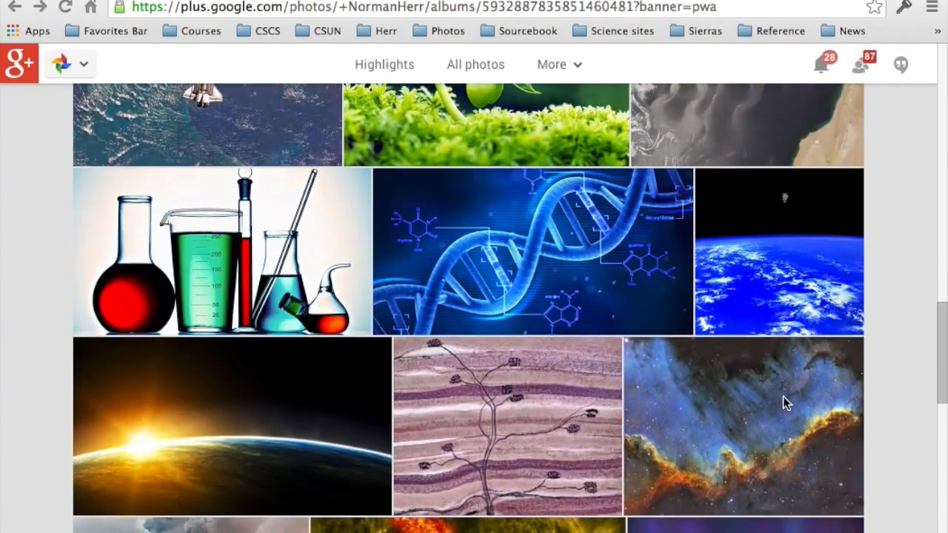
scroll(785, 400, "down", 1)
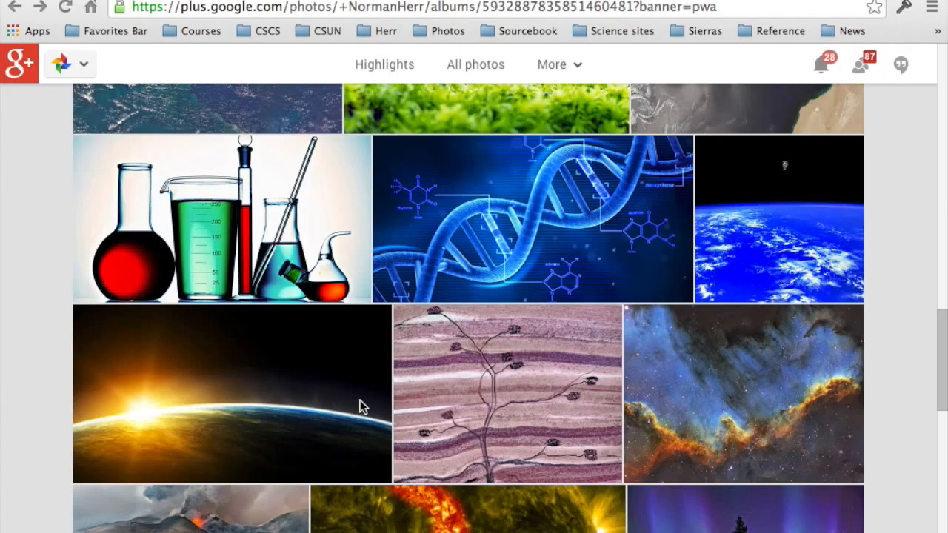
mouse_move(362, 408)
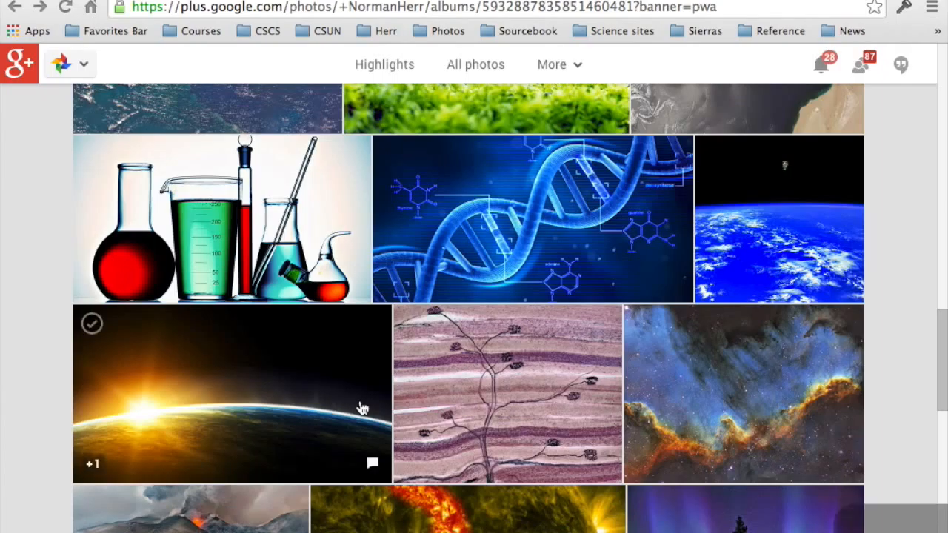
key("super+Tab")
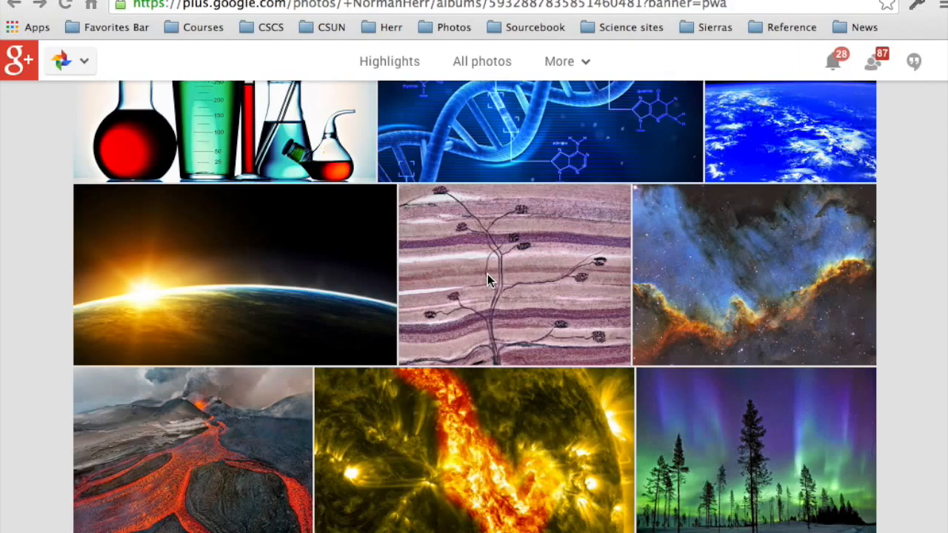
Step: Open the North American Nebula photo from the album and download its original version
left_click(746, 305)
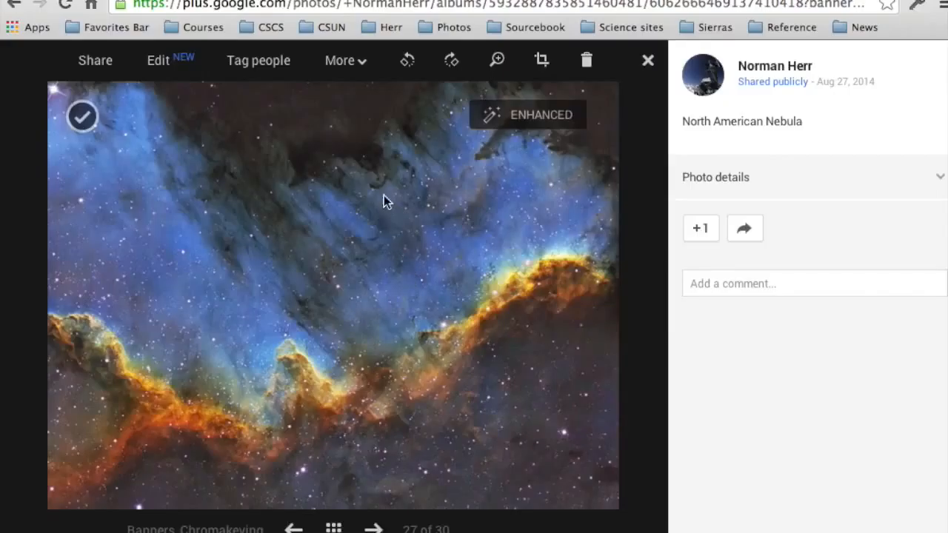
left_click(363, 69)
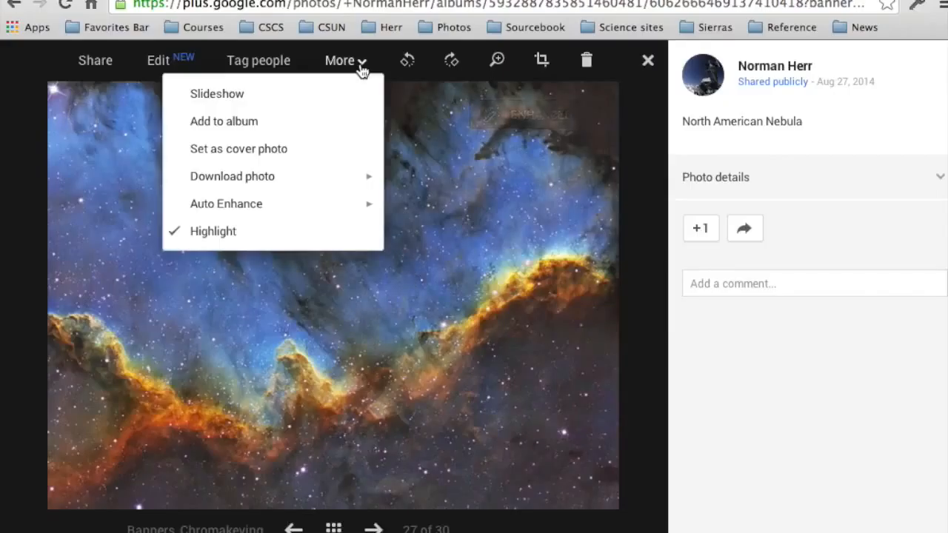
mouse_move(294, 186)
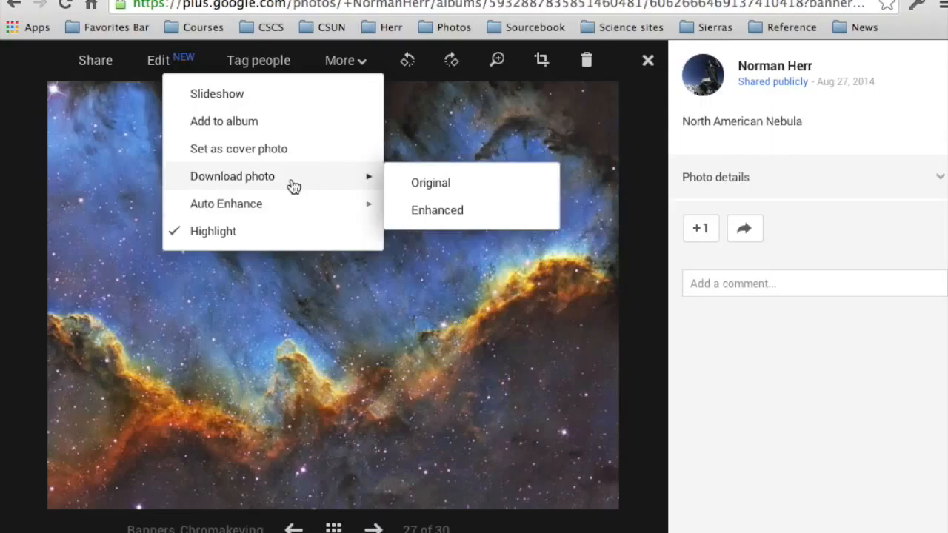
left_click(424, 185)
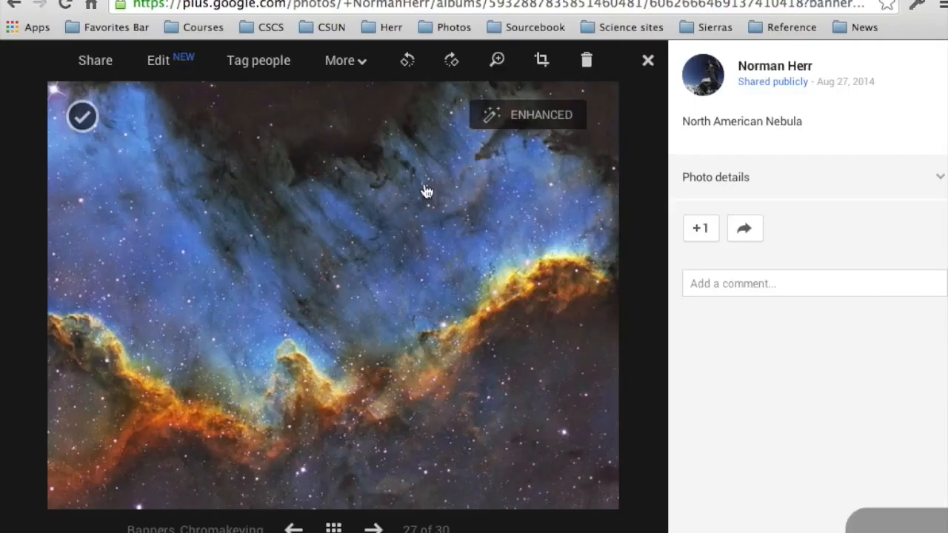
Step: Switch to Safari to examine the Horsehead nebula banner on the SED 525S site, and return to the nebula photo in Chrome
key("super+Tab")
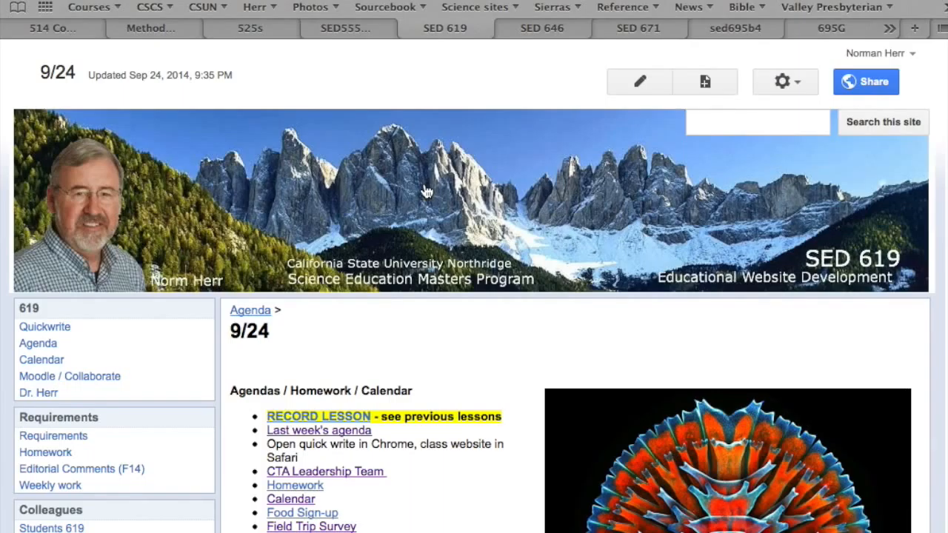
left_click(335, 30)
left_click(268, 32)
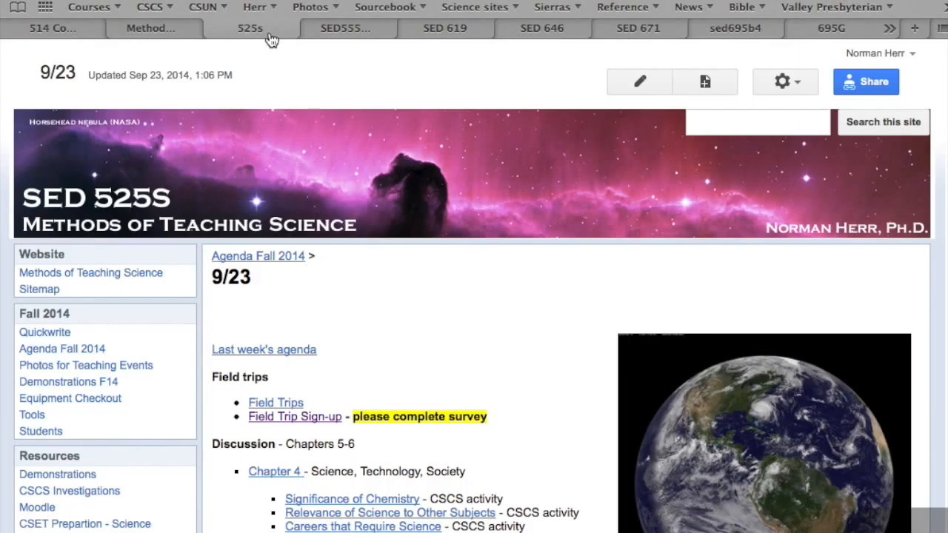
key("super+Tab")
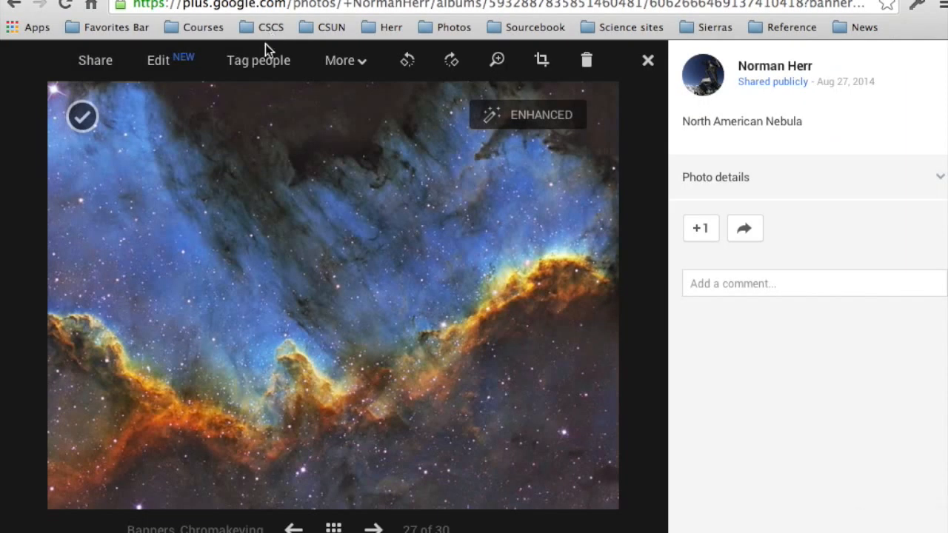
Step: Go to pixlr.com and launch the Pixlr Editor web app
left_click(322, 6)
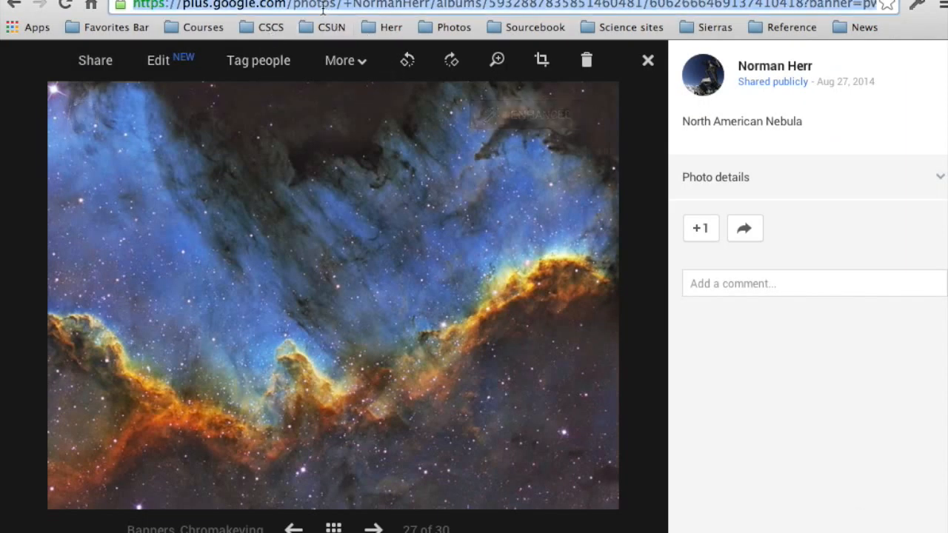
type("pixlr")
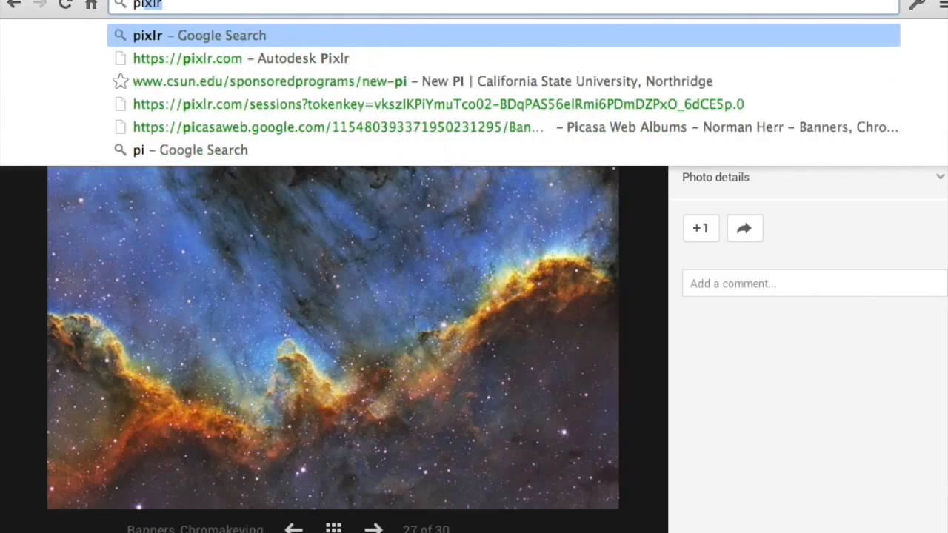
key("Return")
left_click(188, 210)
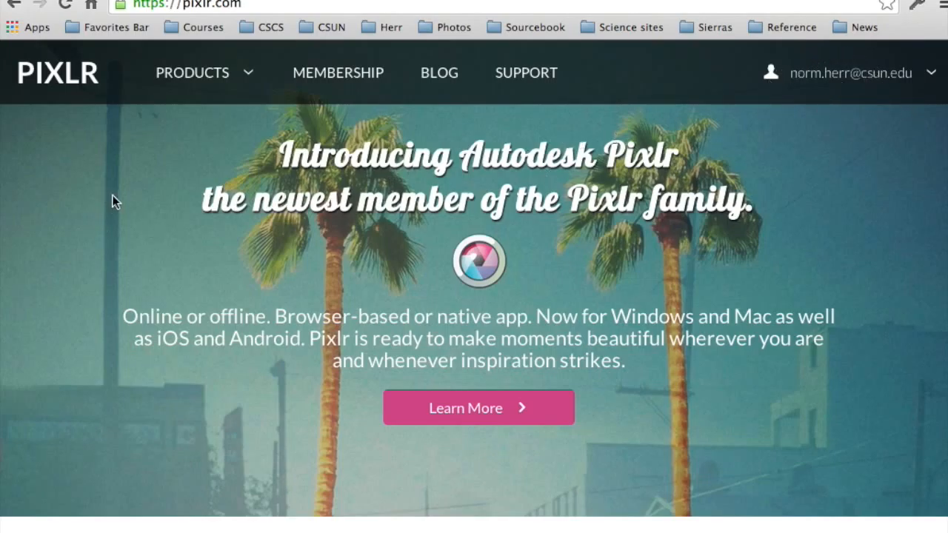
scroll(218, 245, "down", 5)
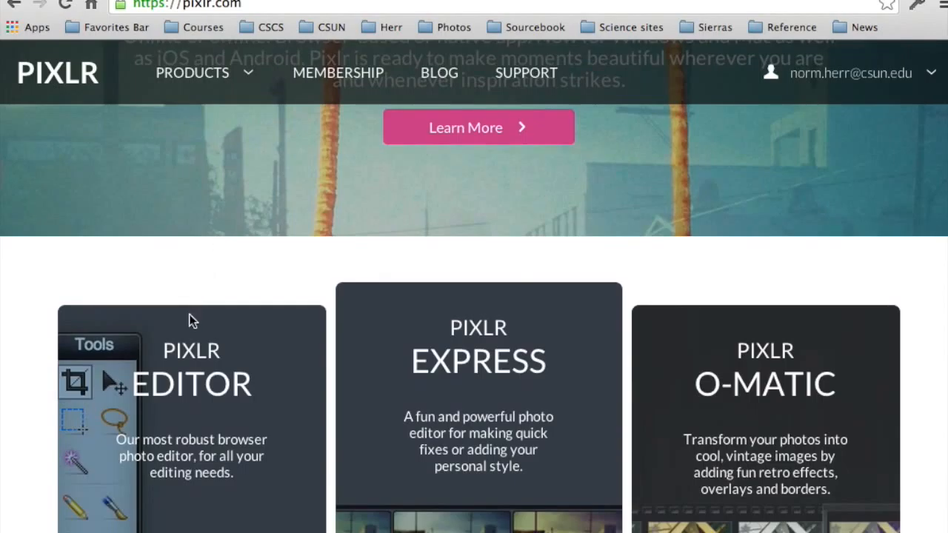
scroll(183, 357, "down", 1)
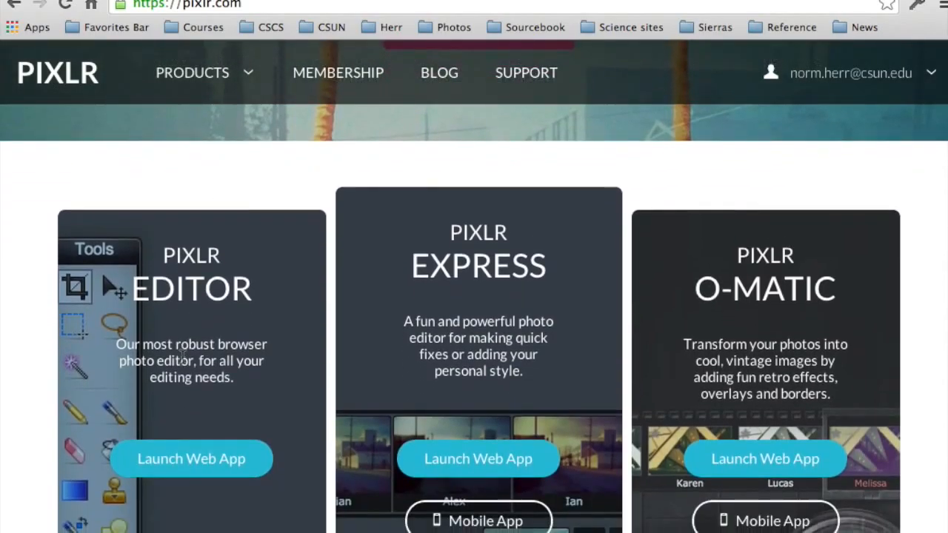
scroll(186, 464, "up", 1)
left_click(185, 464)
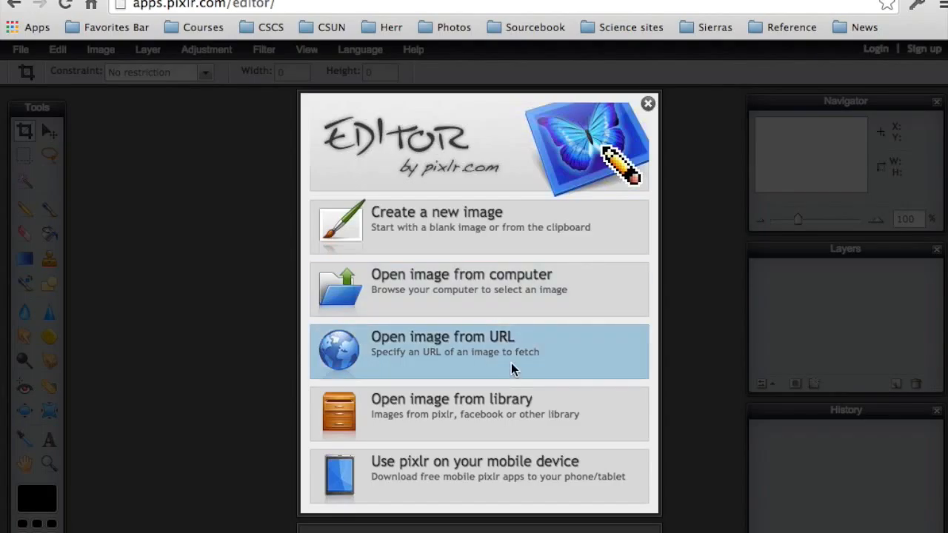
Step: Open the north-american-nebula-cygnus-wall image from the Banners, Chromakeying folder on the Desktop
left_click(449, 287)
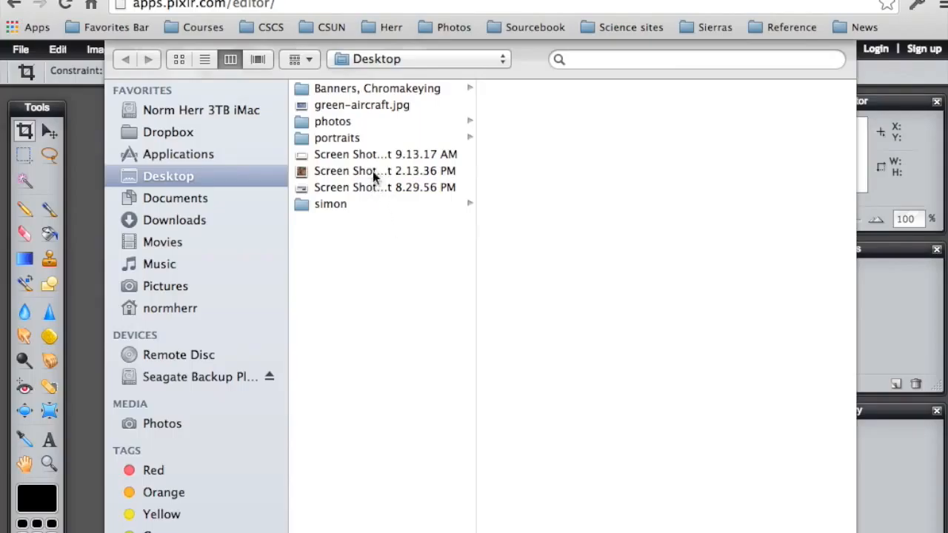
left_click(380, 89)
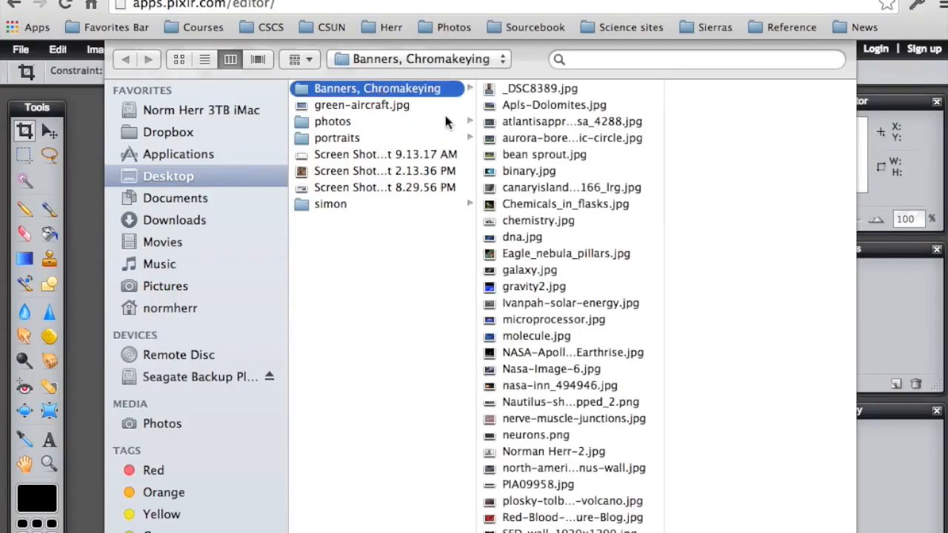
left_click(581, 469)
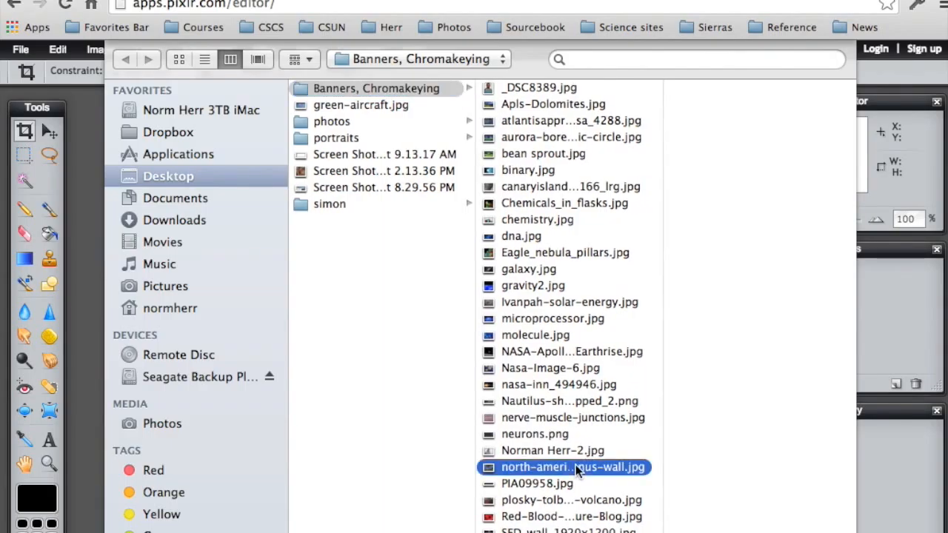
key("Return")
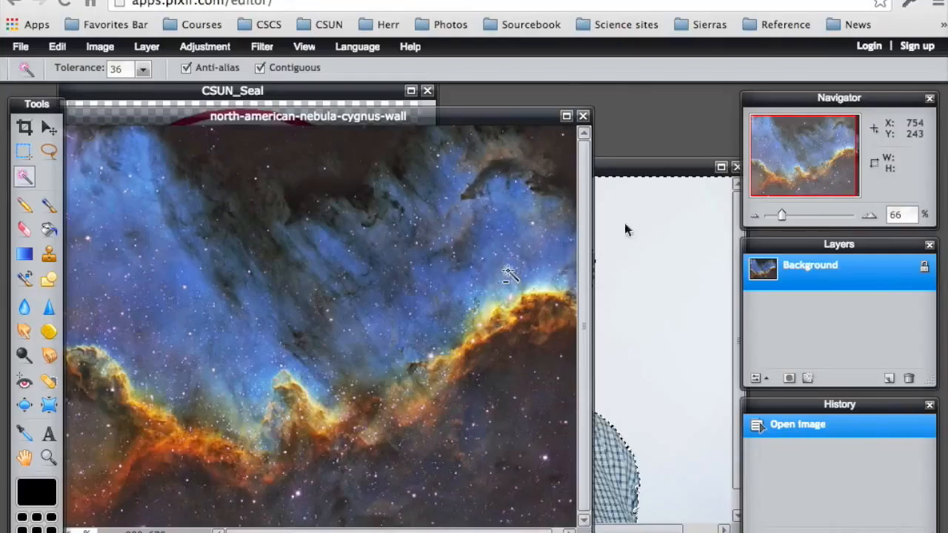
Step: Unlock the portrait's Background layer and clear the wand-selected backdrop around the man to transparency
left_click(669, 246)
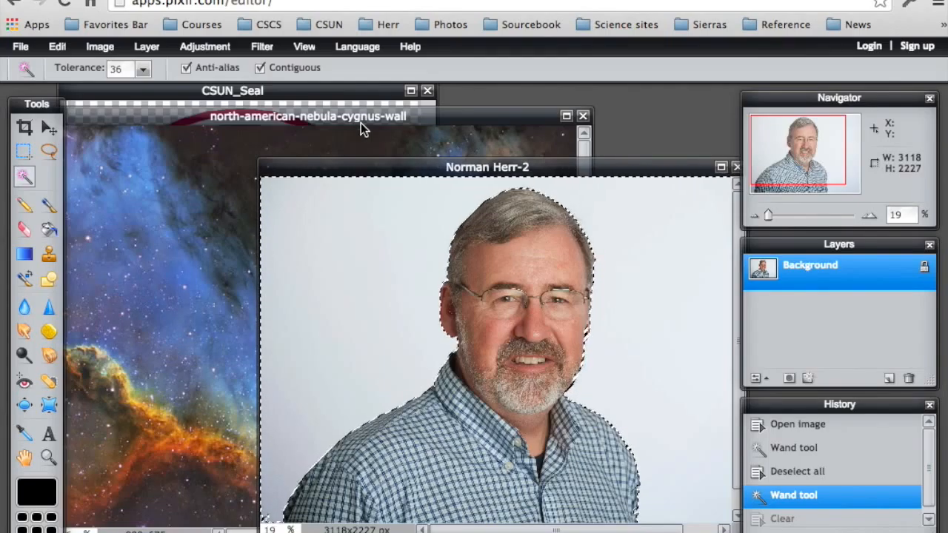
left_click(318, 89)
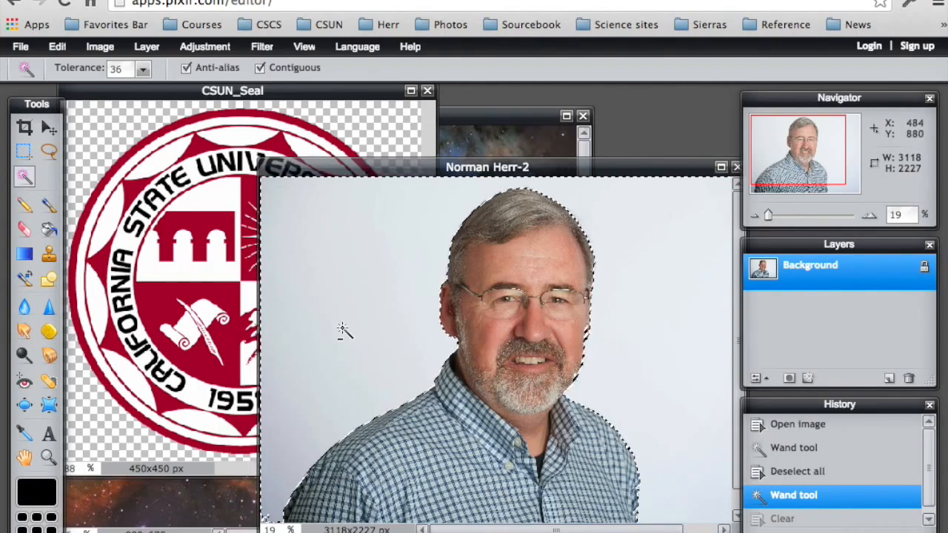
key("Delete")
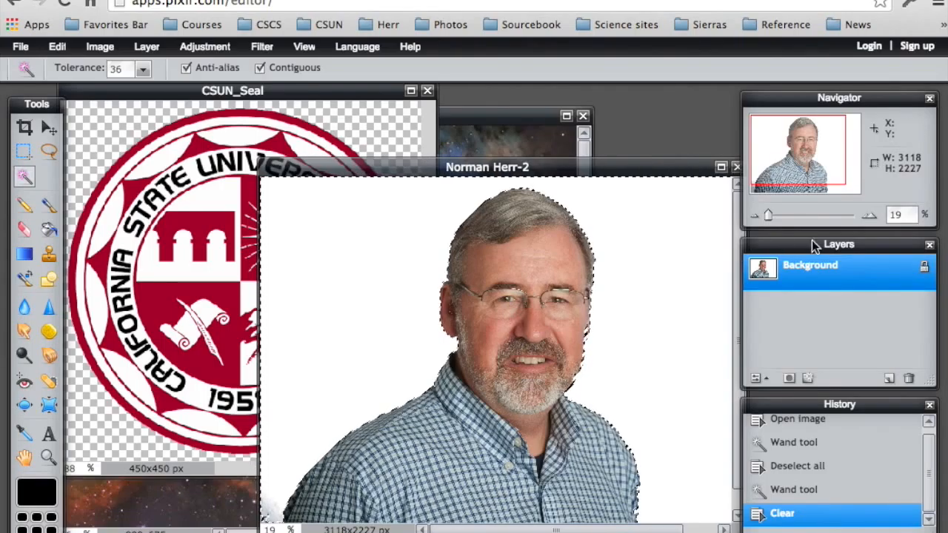
double_click(924, 272)
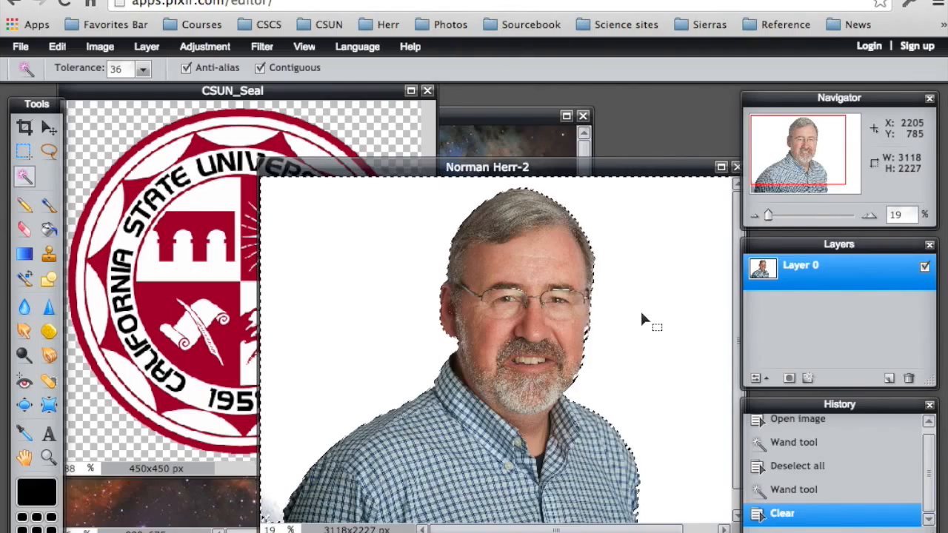
key("Delete")
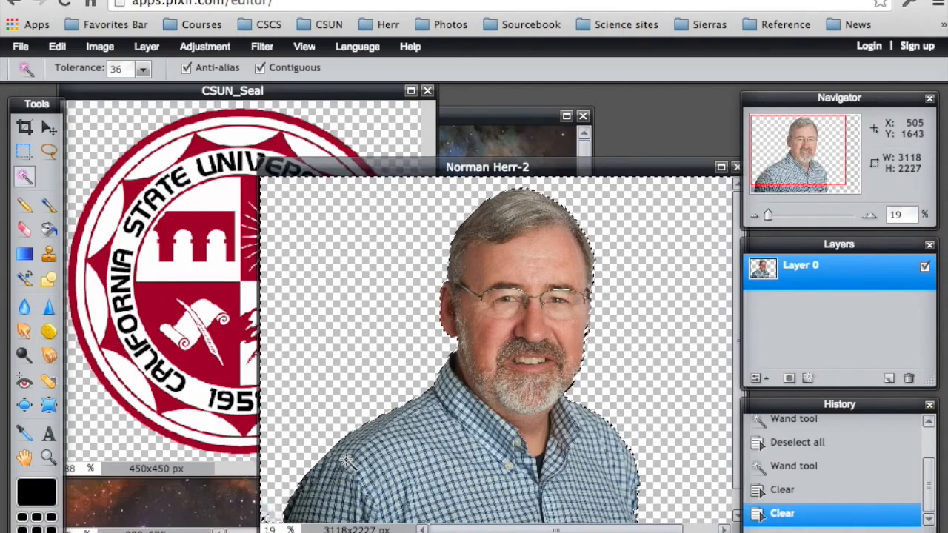
Step: Resize the portrait image to a width of 350 pixels with proportions constrained, and display it at 100% zoom
left_click(202, 49)
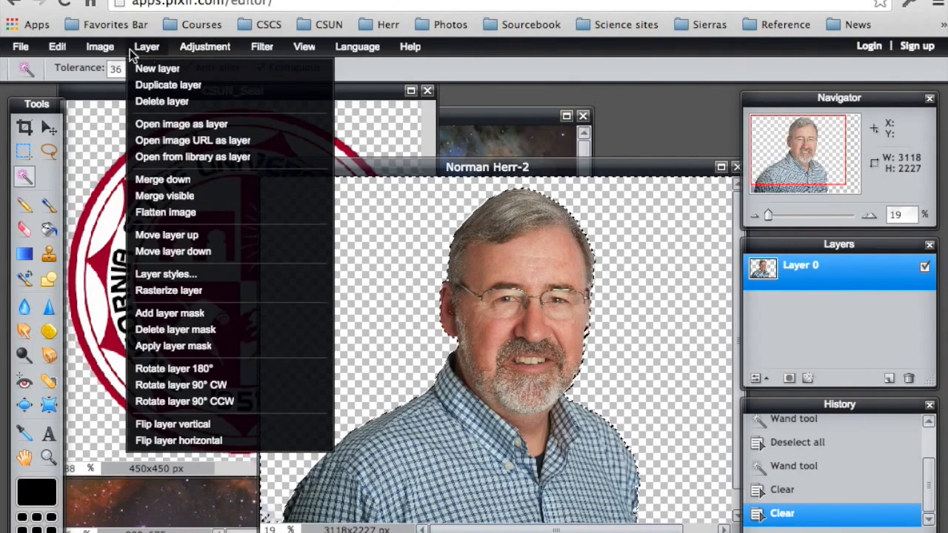
mouse_move(100, 49)
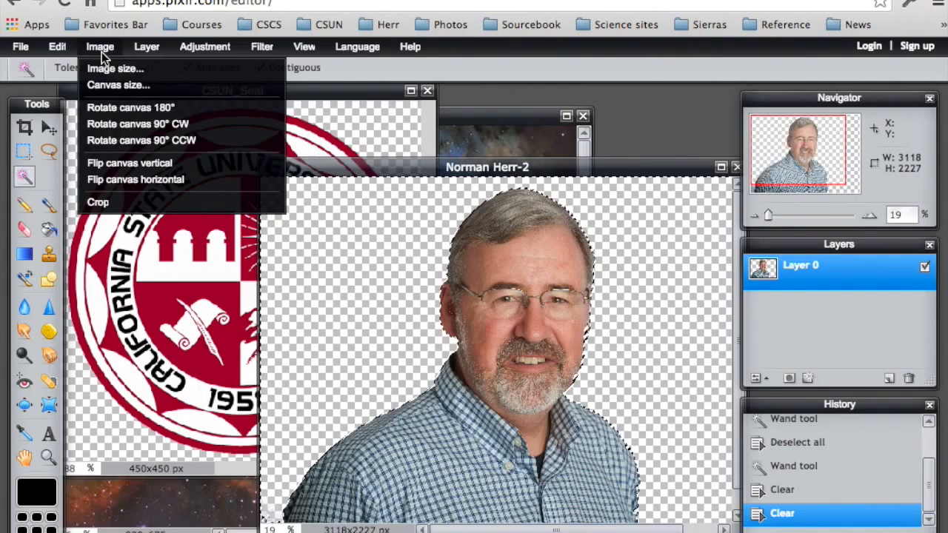
left_click(103, 69)
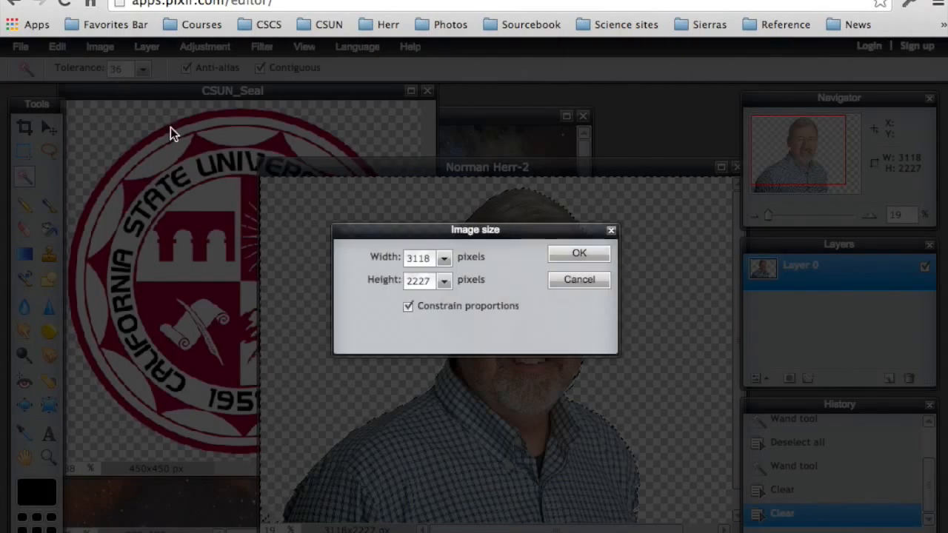
double_click(412, 259)
type("350")
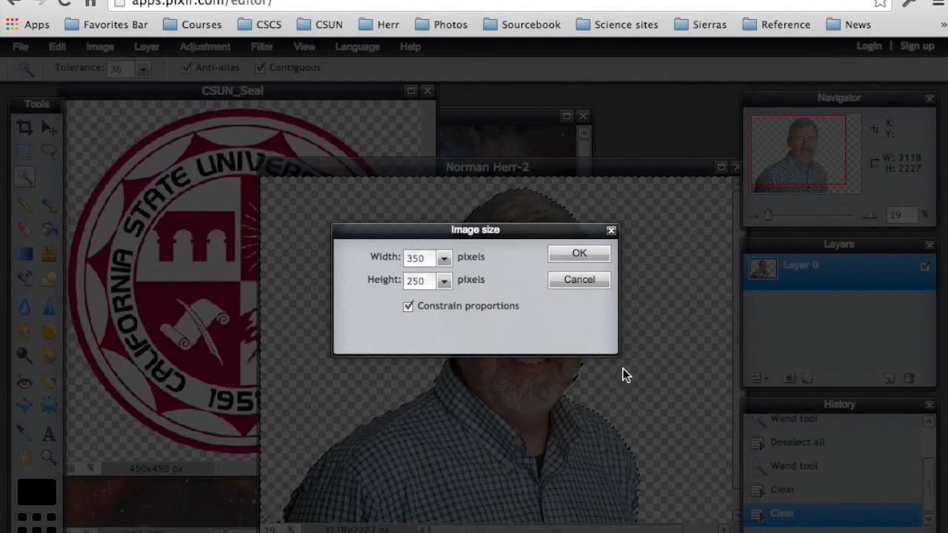
left_click(577, 255)
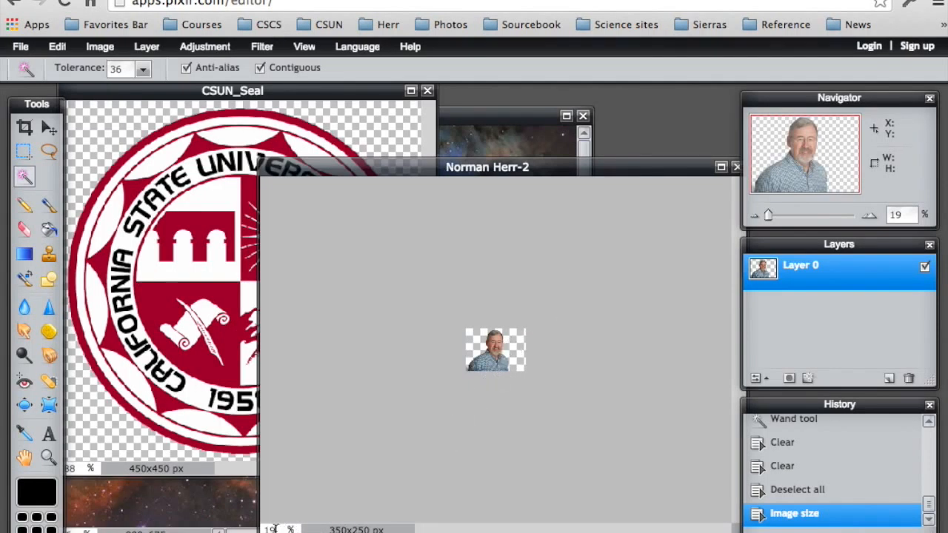
type("100")
key("Return")
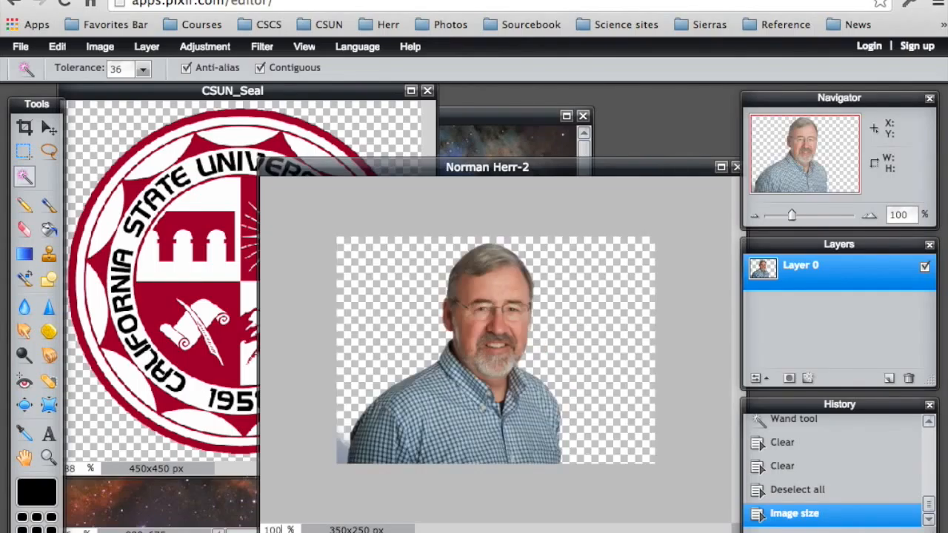
Step: Resize the CSUN_Seal image to a width of 200 pixels with proportions constrained
left_click(109, 350)
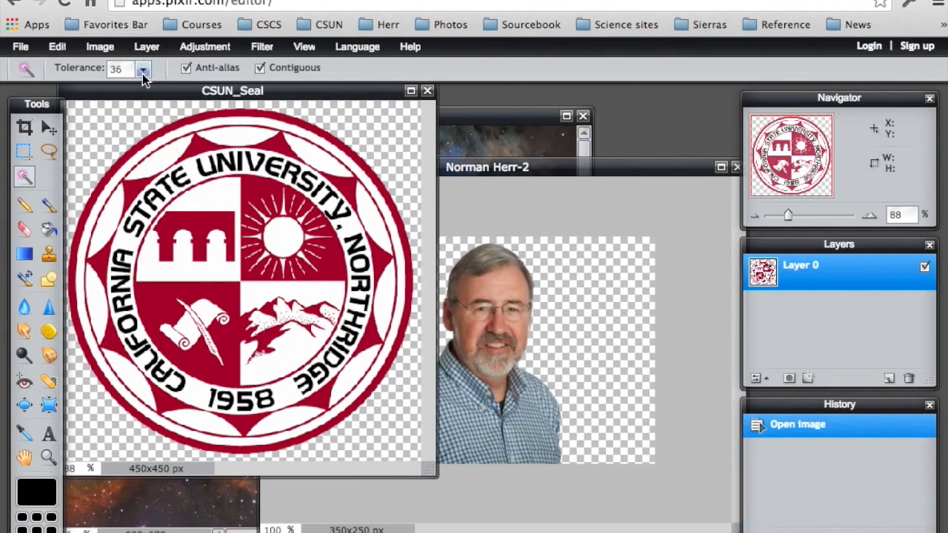
left_click_drag(152, 91, 178, 93)
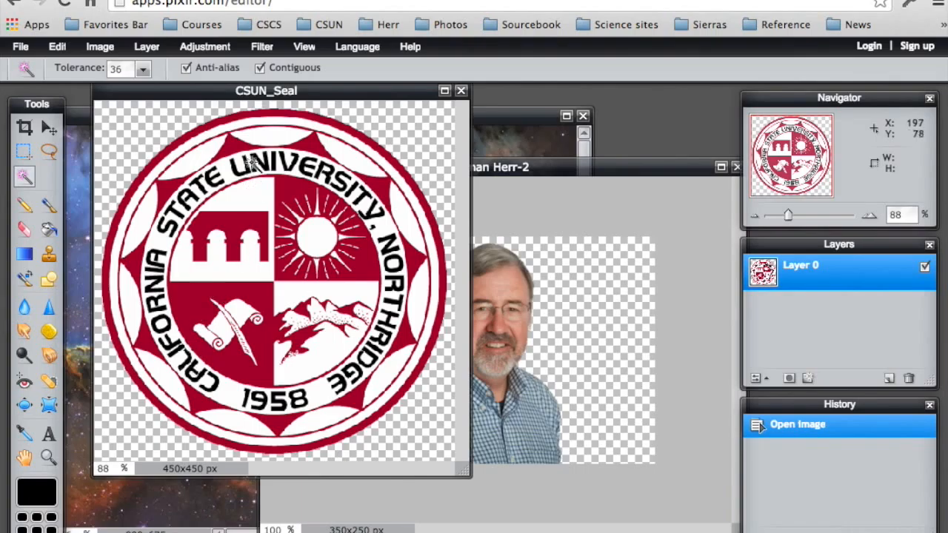
left_click(103, 48)
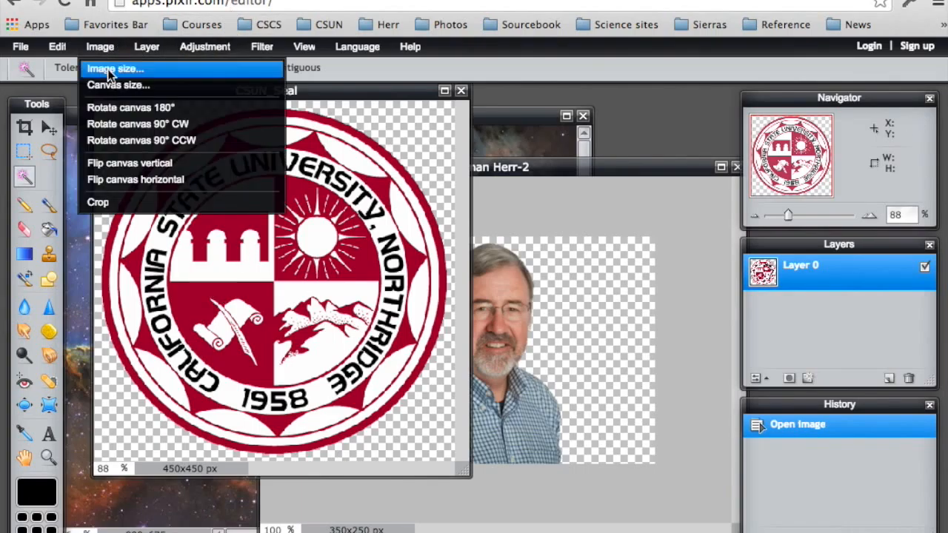
left_click(111, 69)
left_click_drag(428, 181, 407, 181)
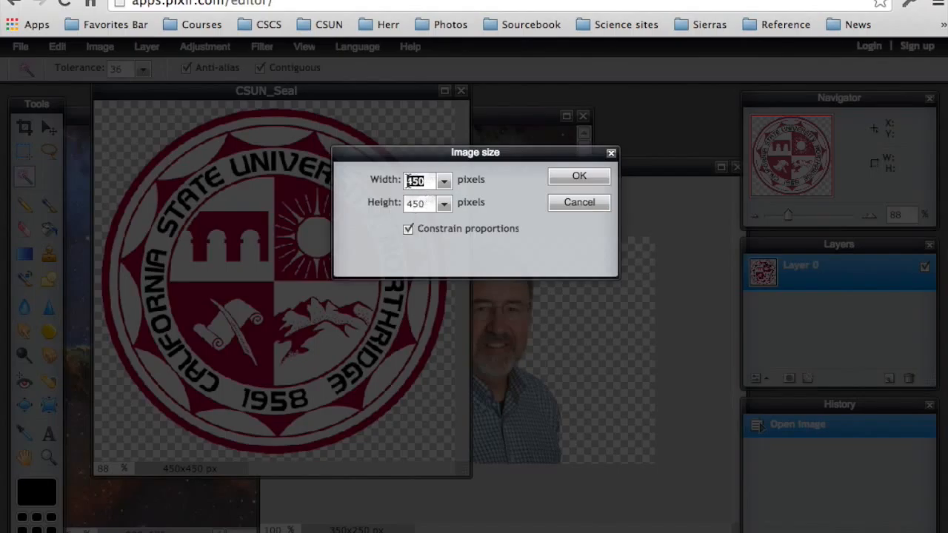
type("200")
left_click(567, 177)
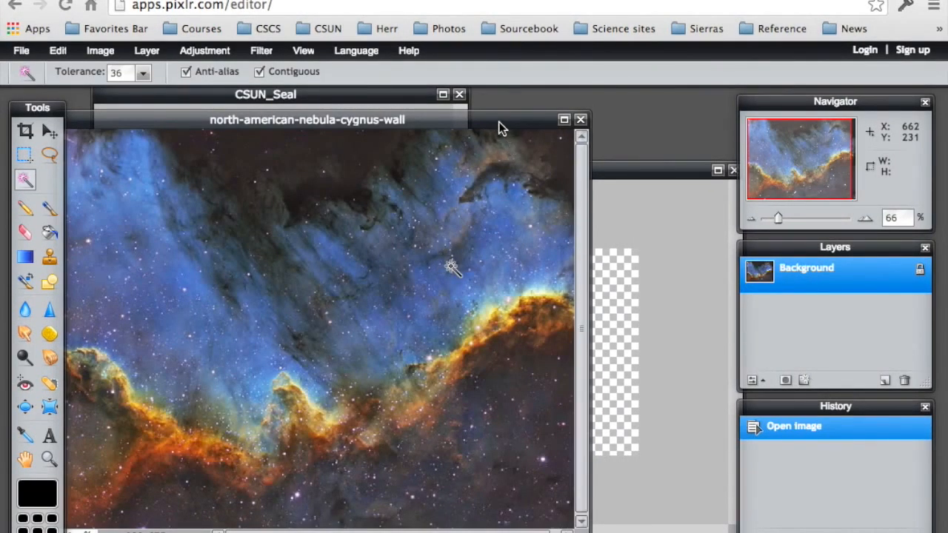
Step: Reposition the north-american-nebula-cygnus-wall image window and enlarge it so the whole picture fits inside
mouse_move(495, 123)
left_mouse_down()
mouse_move(539, 109)
mouse_move(507, 113)
left_mouse_up()
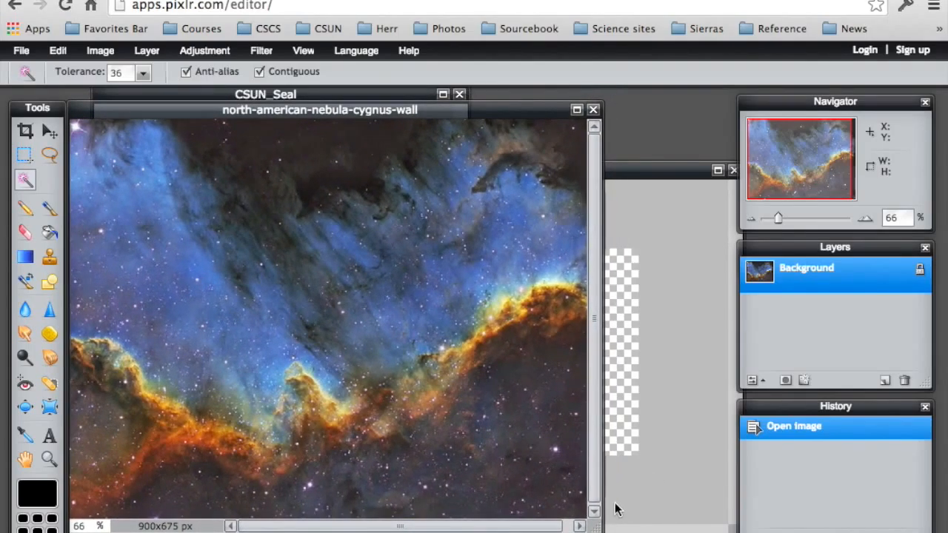
left_click_drag(591, 524, 687, 531)
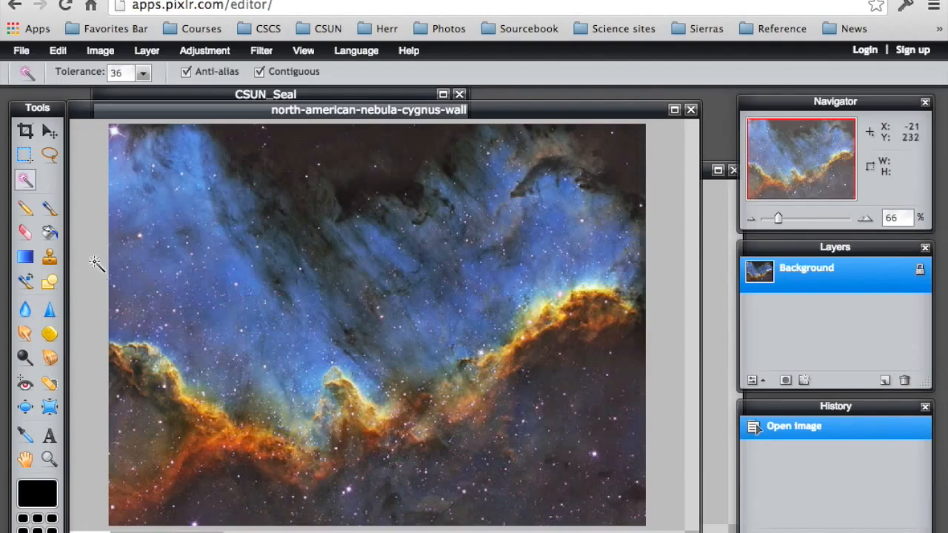
Step: Try cropping the nebula image to a full-width strip about 898 by 189 pixels, and undo the crop
left_click(25, 131)
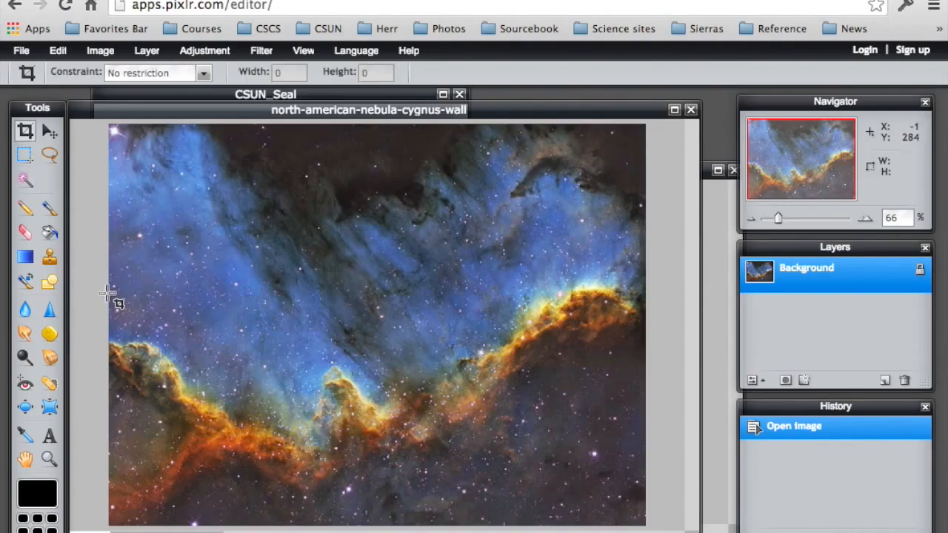
left_click_drag(107, 285, 644, 397)
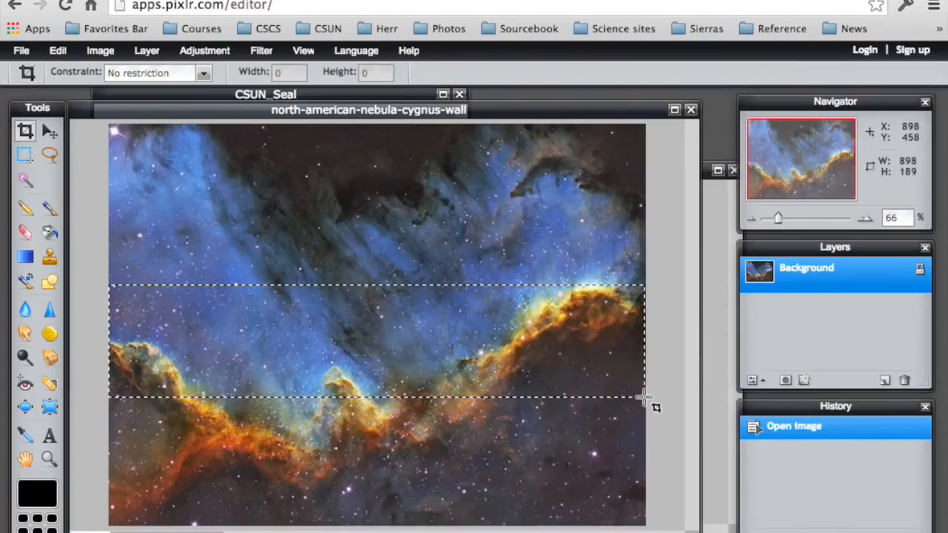
left_click_drag(644, 398, 644, 398)
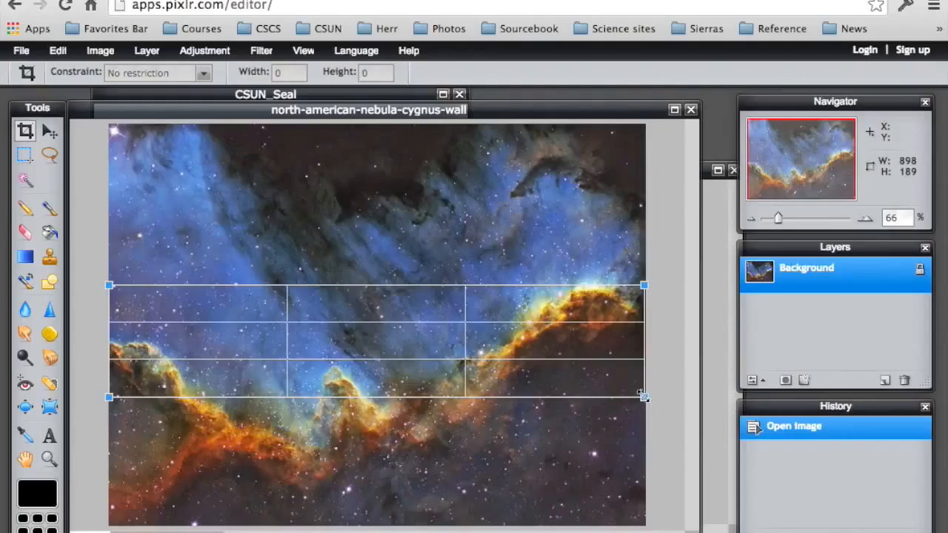
double_click(364, 282)
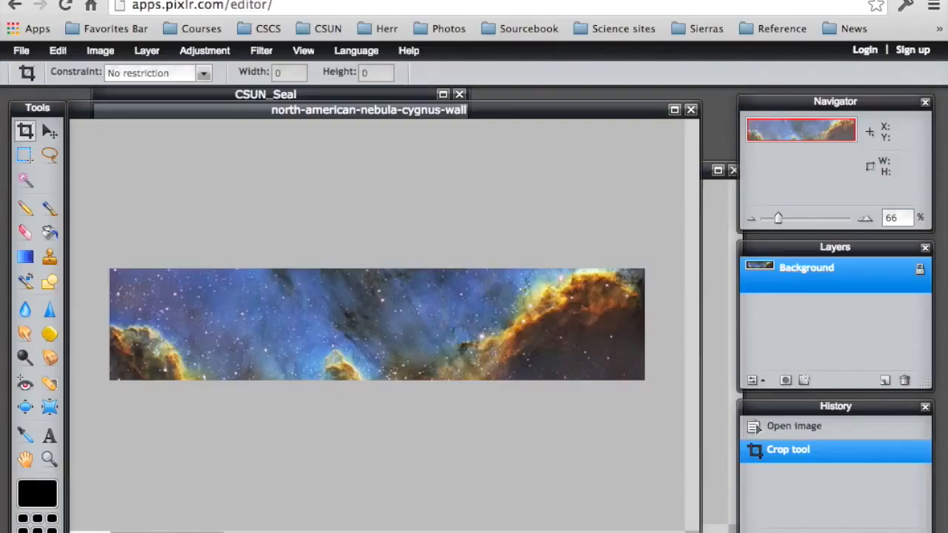
key("ctrl+z")
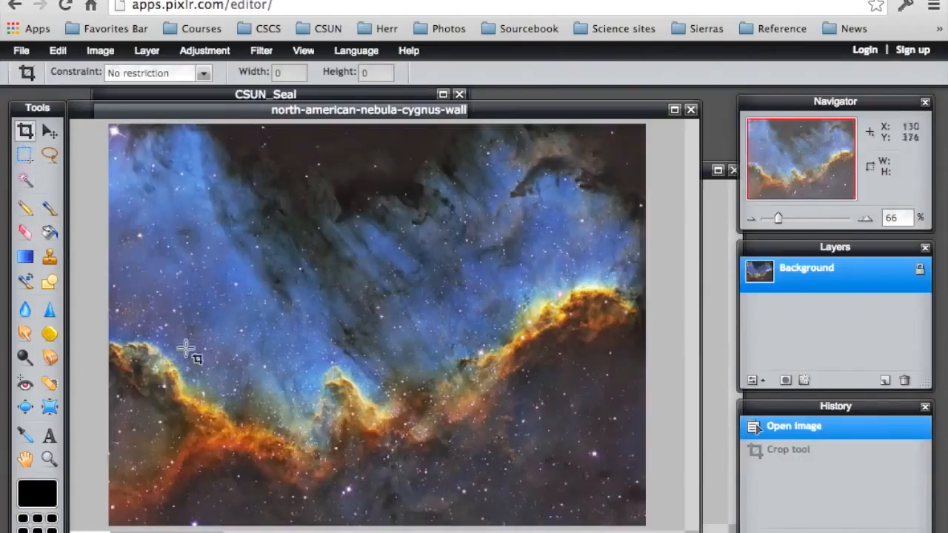
Step: Crop the nebula image to a full-width strip about 898 by 178 pixels and resize it to a width of 1000 pixels with proportions constrained
left_click_drag(111, 305, 645, 411)
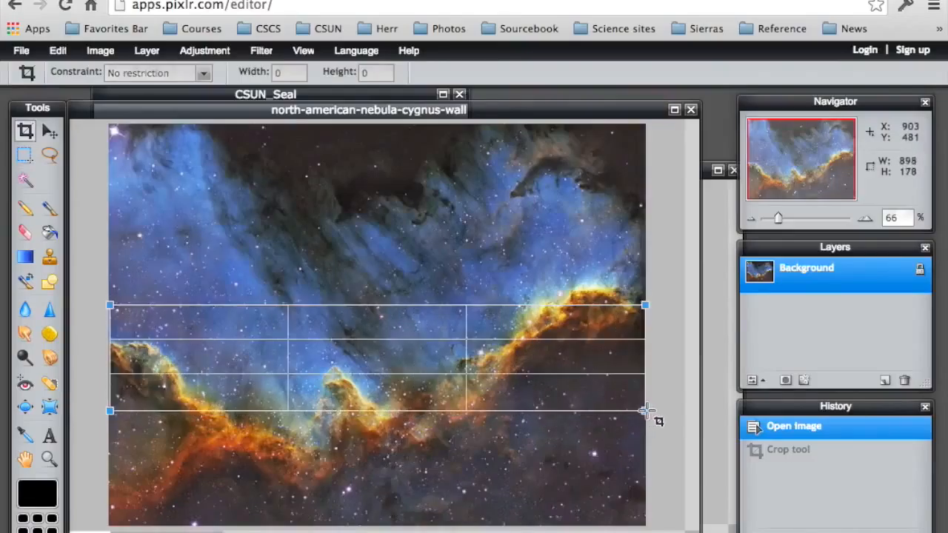
key("Return")
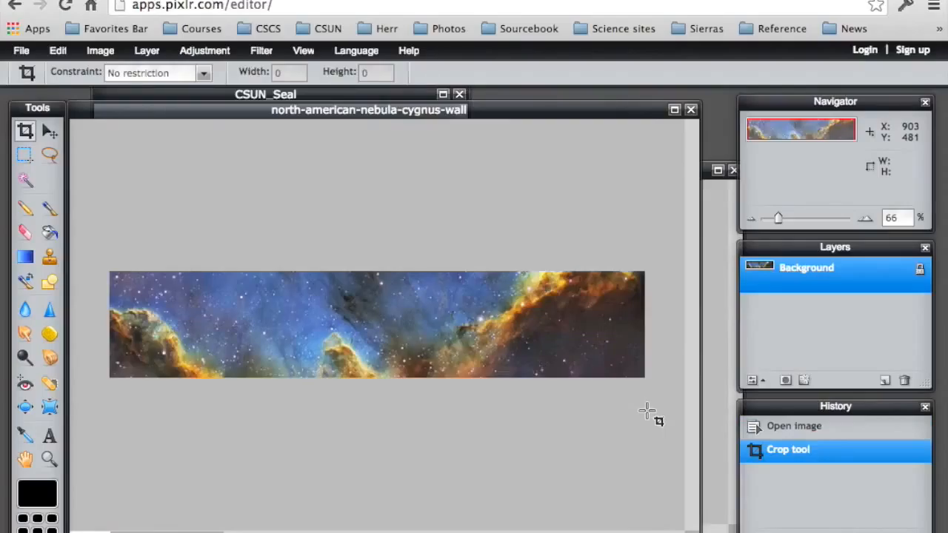
left_click(100, 52)
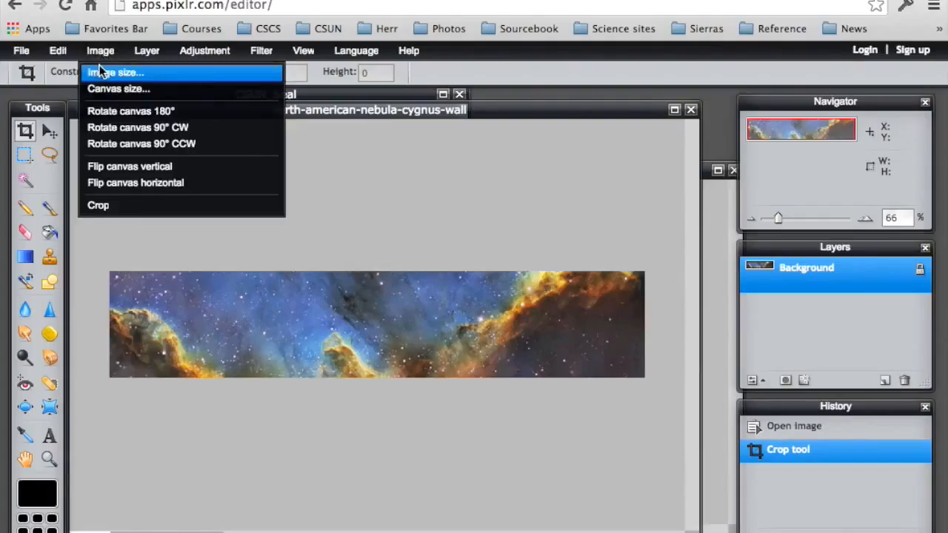
left_click(101, 72)
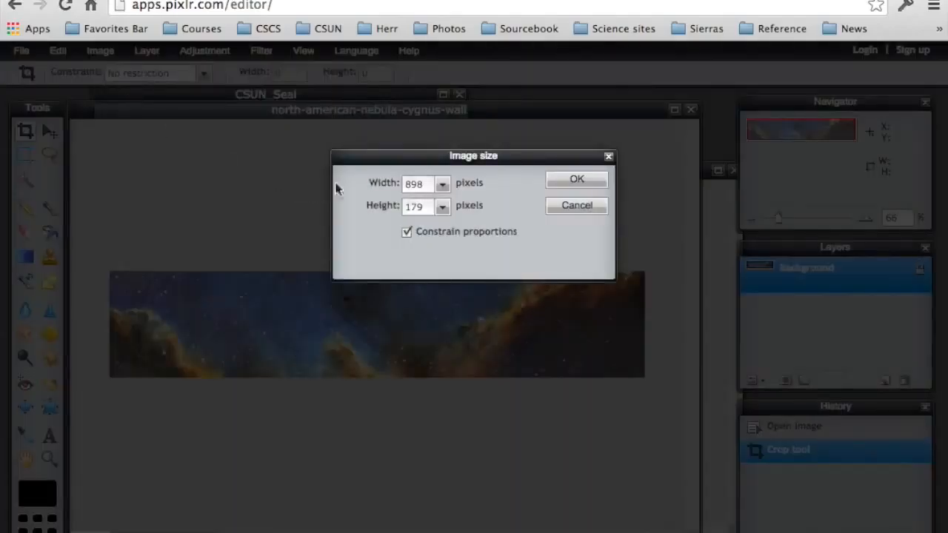
double_click(414, 184)
type("1000")
left_click(578, 182)
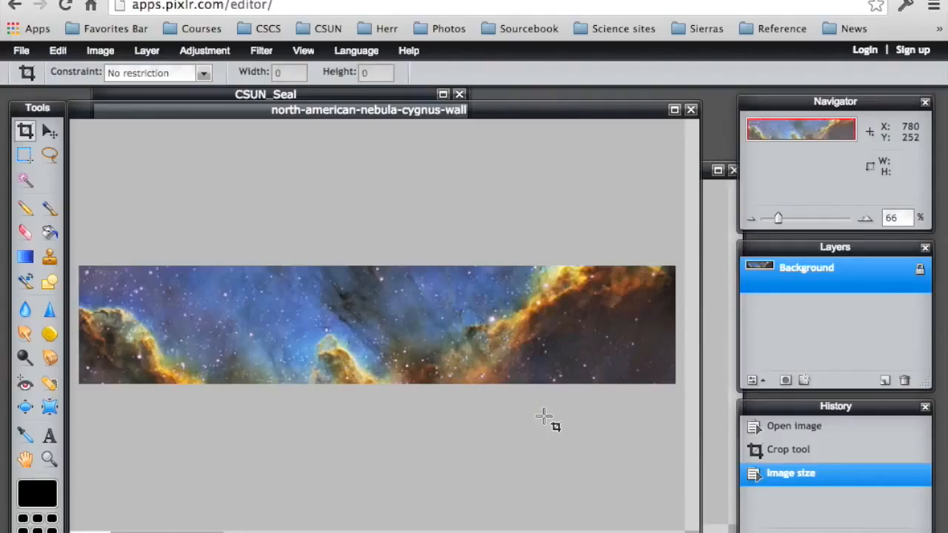
Step: Unlock the nebula image's Background layer and copy the CSUN_Seal layer onto the left end of the nebula strip
double_click(920, 271)
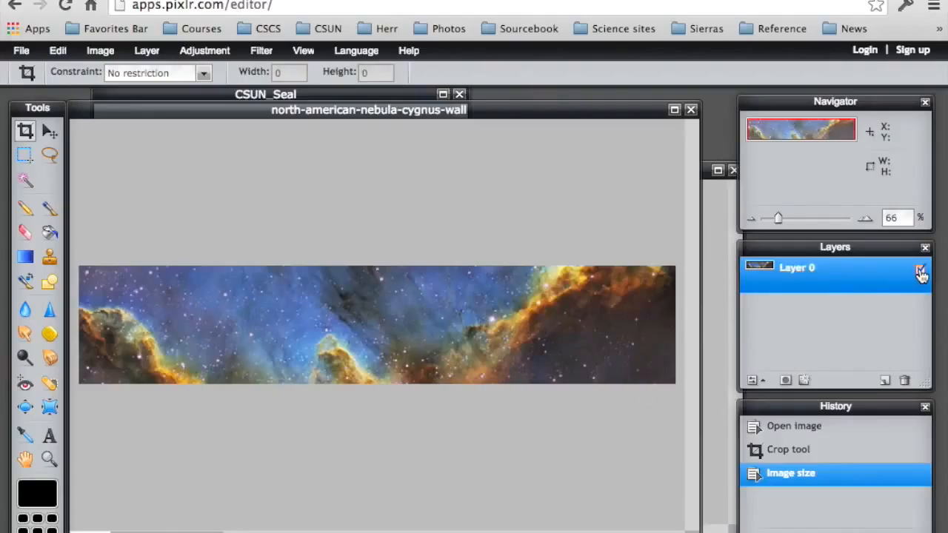
left_click(348, 97)
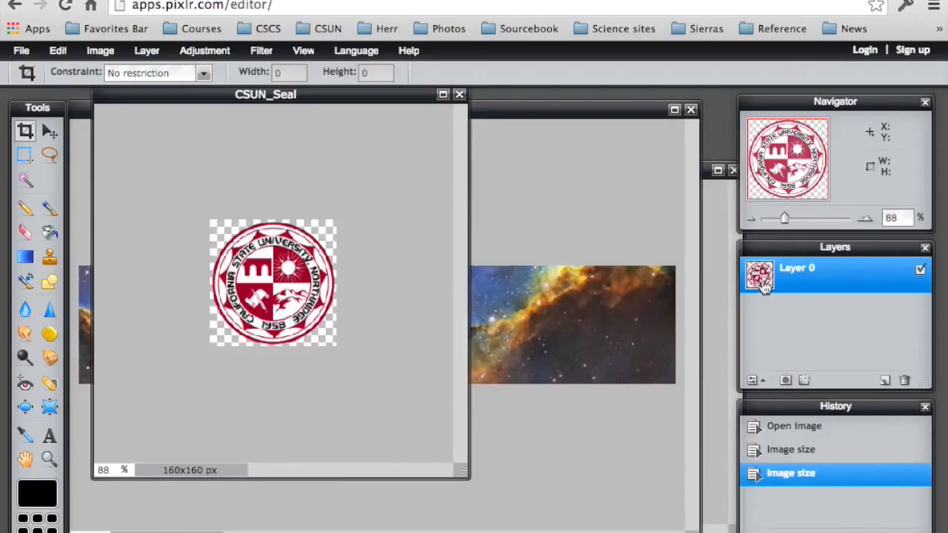
left_click(681, 252)
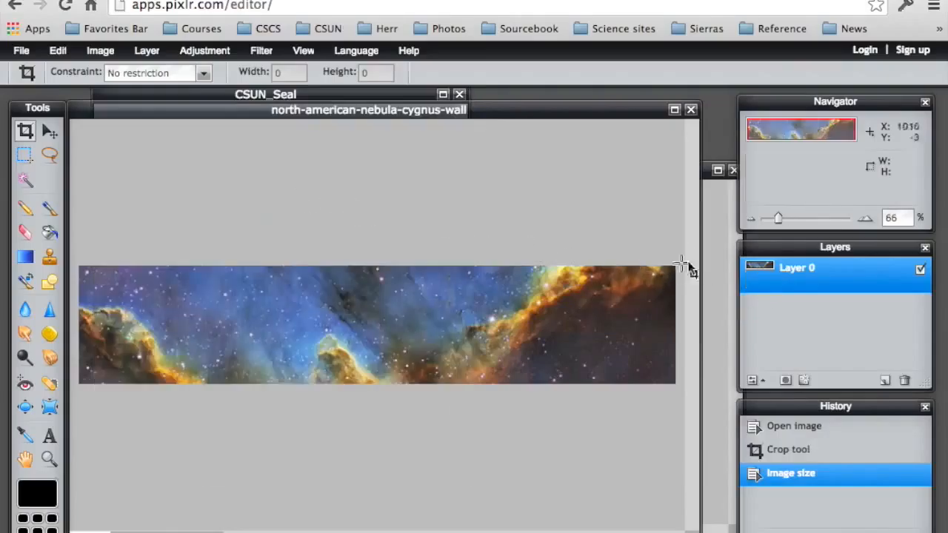
left_click(260, 97)
left_click_drag(271, 94, 502, 379)
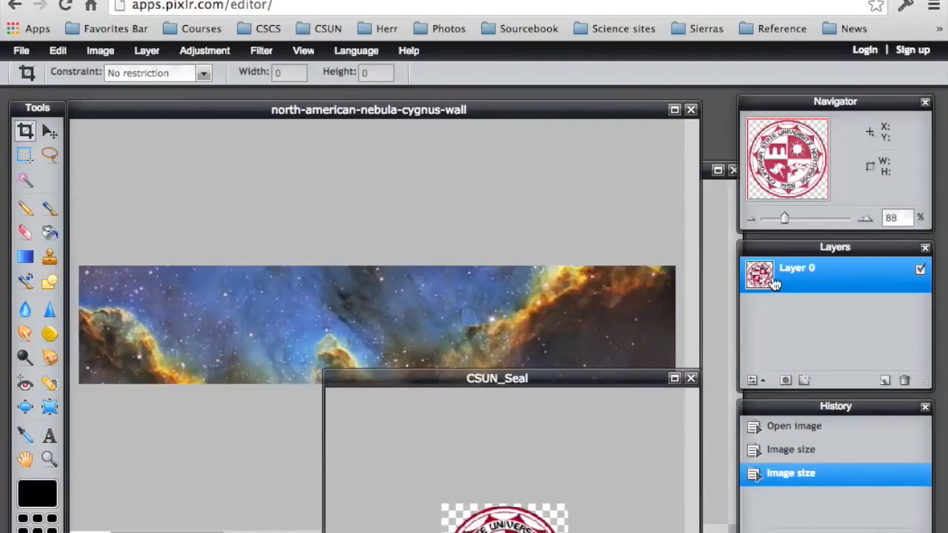
left_click_drag(763, 280, 129, 313)
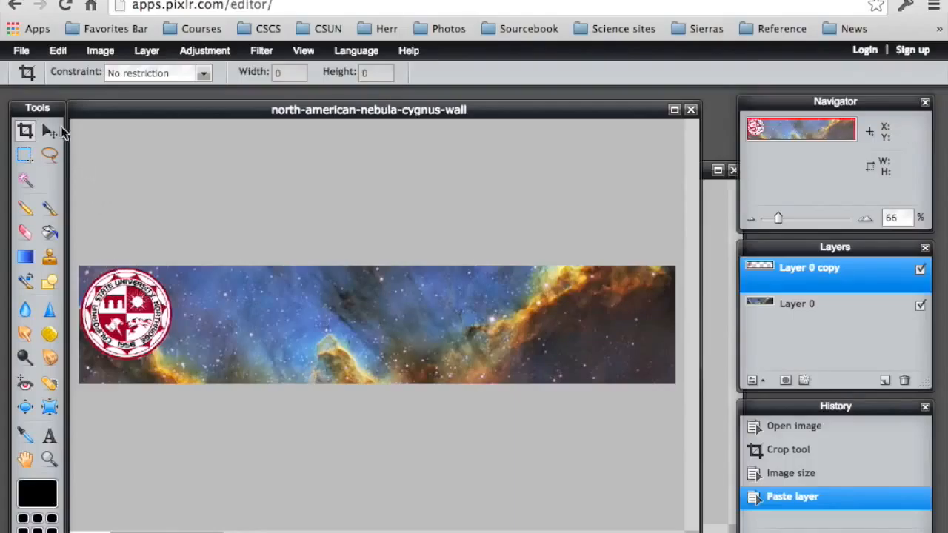
Step: Move the seal slightly down and to the right so it sits just inside the banner's left end
left_click(49, 132)
left_click_drag(132, 321, 139, 332)
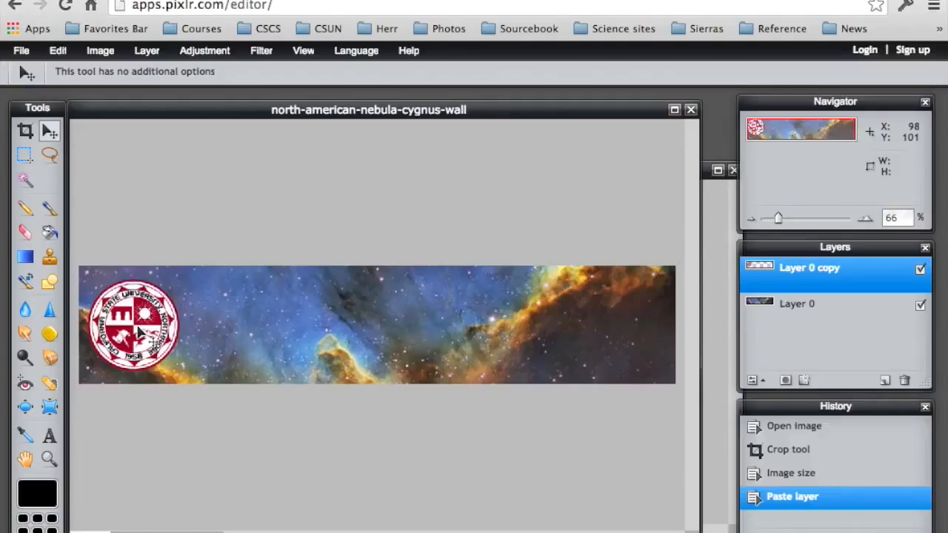
mouse_move(139, 333)
left_mouse_down()
mouse_move(199, 337)
mouse_move(140, 335)
left_mouse_up()
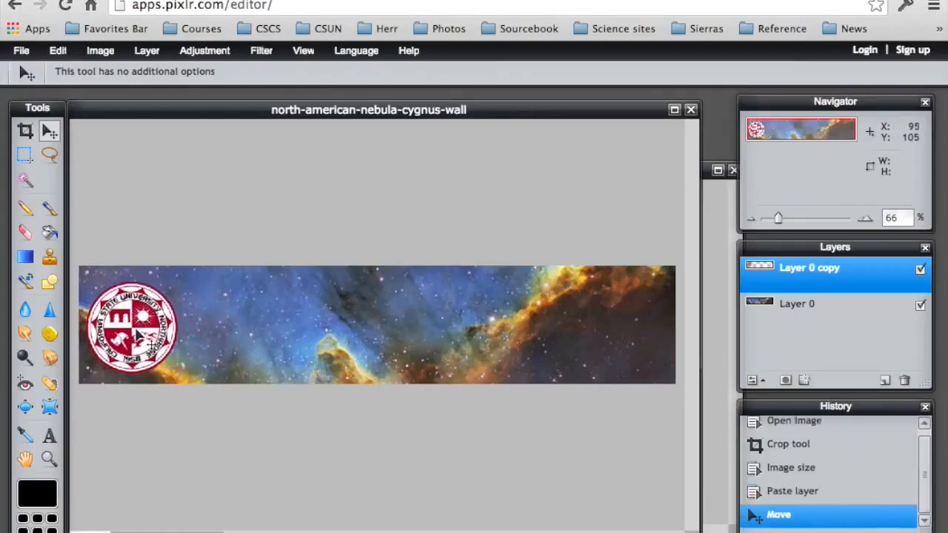
Step: Copy the cut-out portrait layer into the banner and position the man so he overlaps the right side of the seal
left_click(712, 171)
left_click_drag(820, 284, 203, 300)
mouse_move(160, 341)
left_mouse_down()
mouse_move(220, 340)
mouse_move(163, 344)
left_mouse_up()
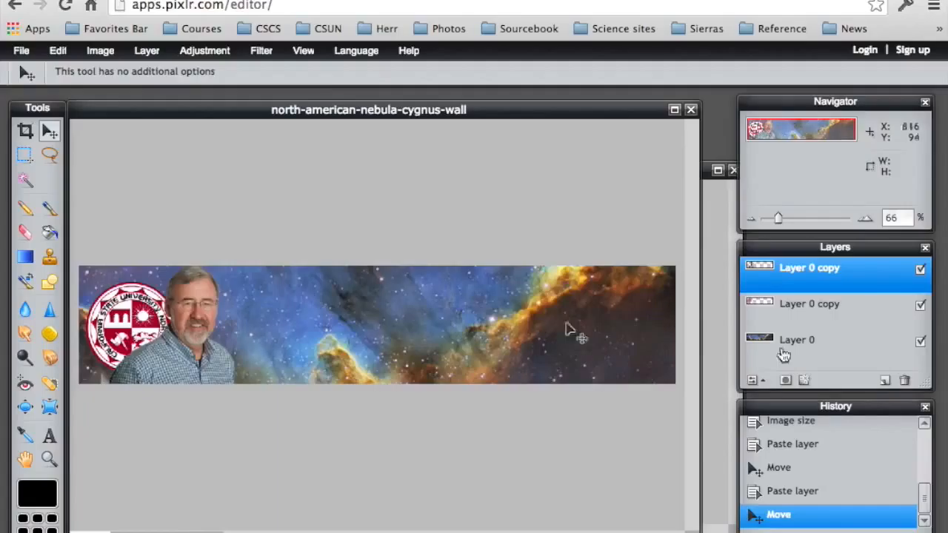
Step: Move the seal layer beneath the nebula layer and rename the nebula layer N AM wall
left_click_drag(822, 287, 804, 343)
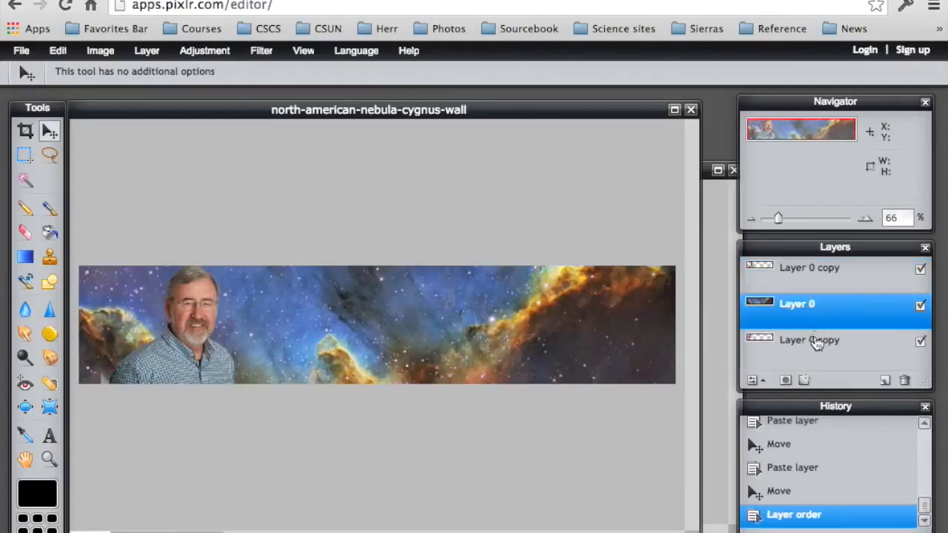
double_click(809, 306)
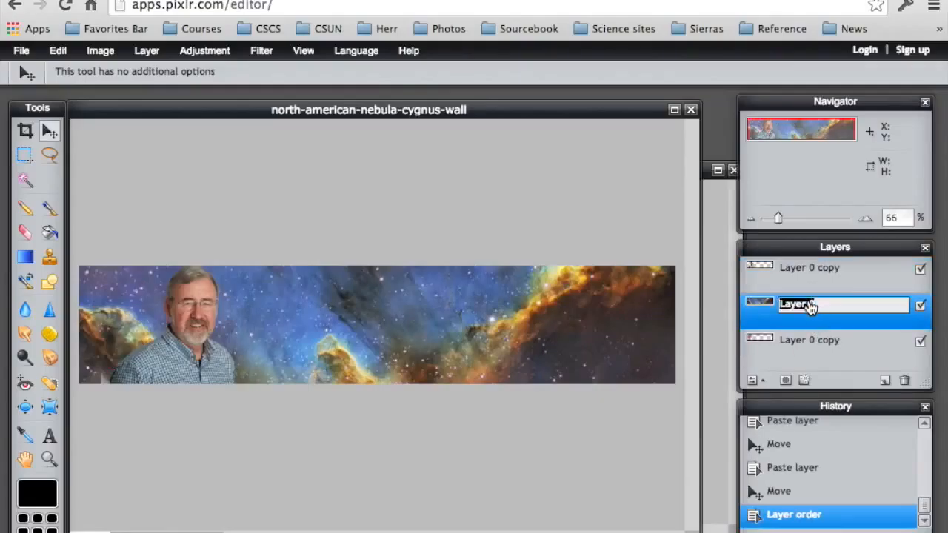
type("N AM wall")
Step: Rename the seal layer CSUN and give the portrait layer the man's first name
left_click(830, 342)
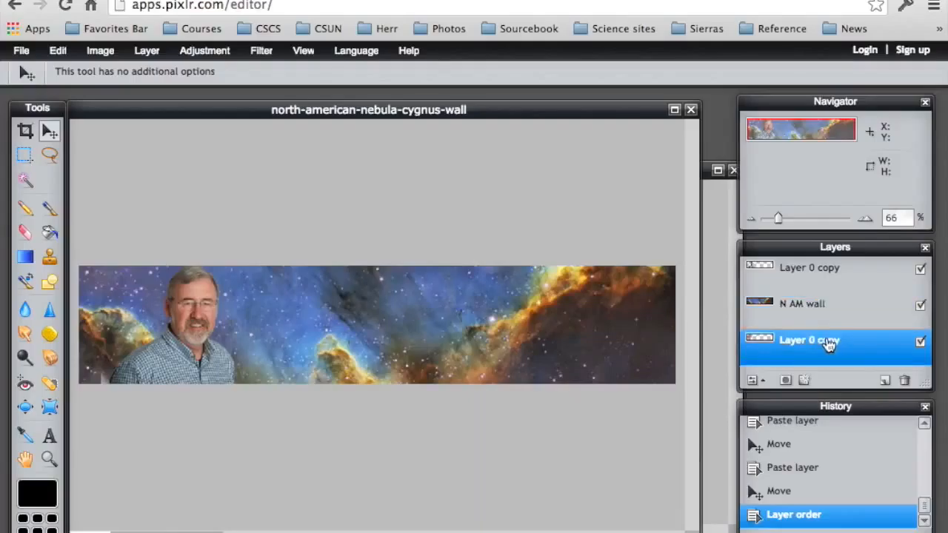
double_click(789, 345)
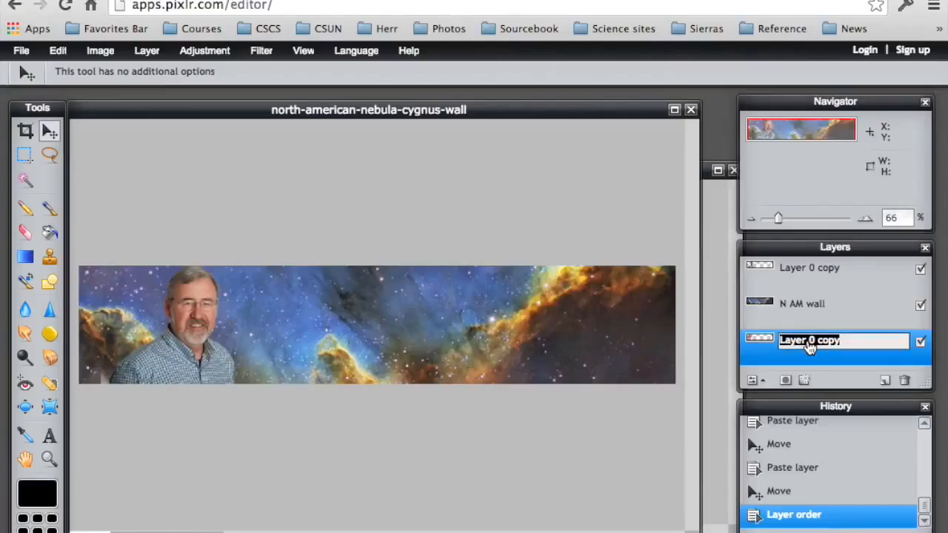
type("CSUN")
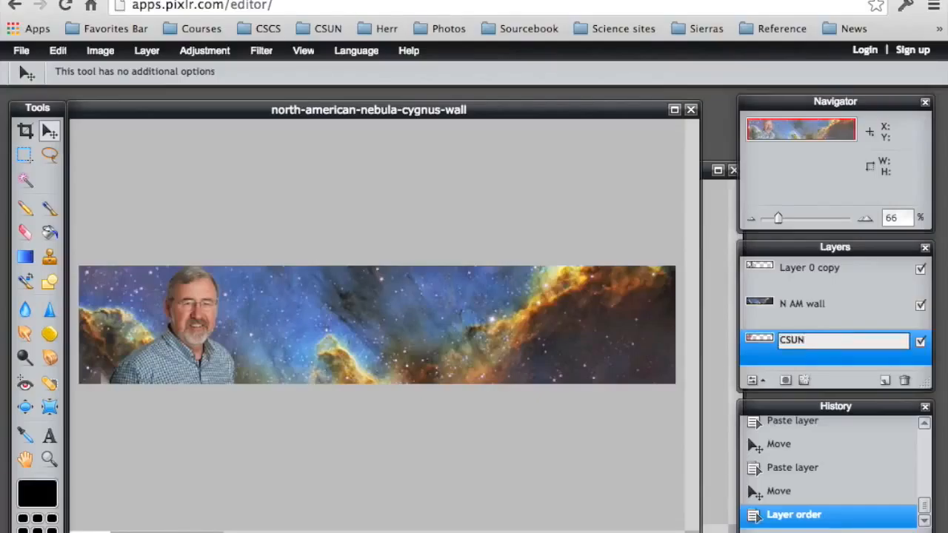
double_click(790, 272)
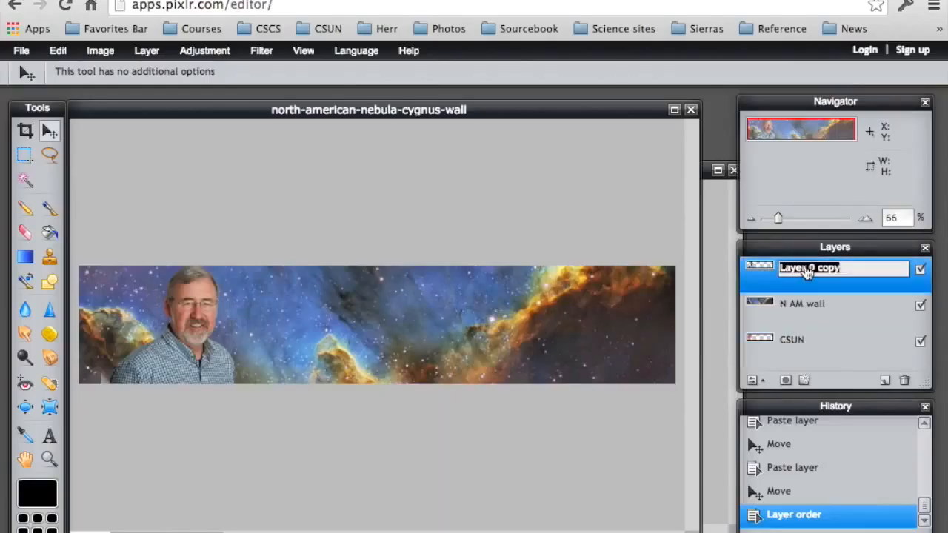
type("Norm")
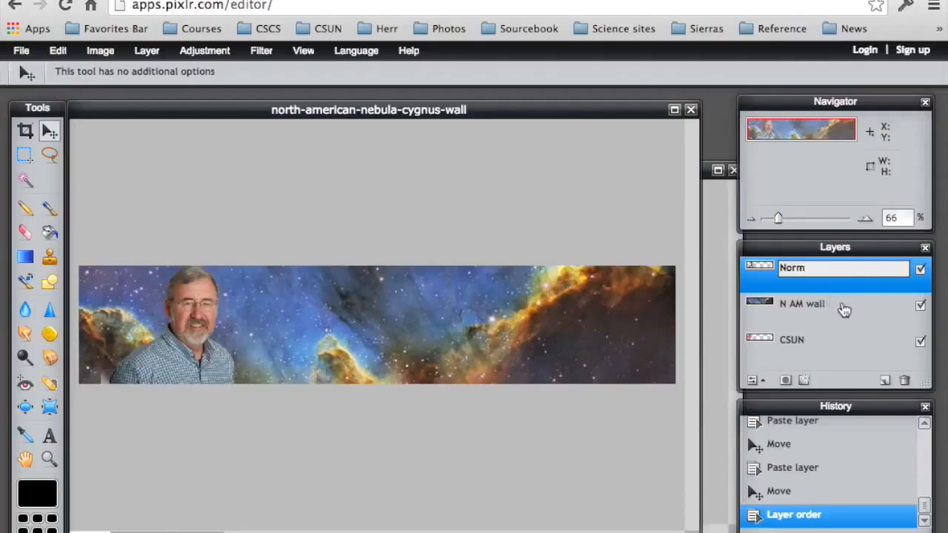
left_click(844, 310)
Step: Try different stacking orders for the layers, ending with the portrait on top, CSUN in the middle and N AM wall at the bottom
left_click_drag(771, 340, 771, 301)
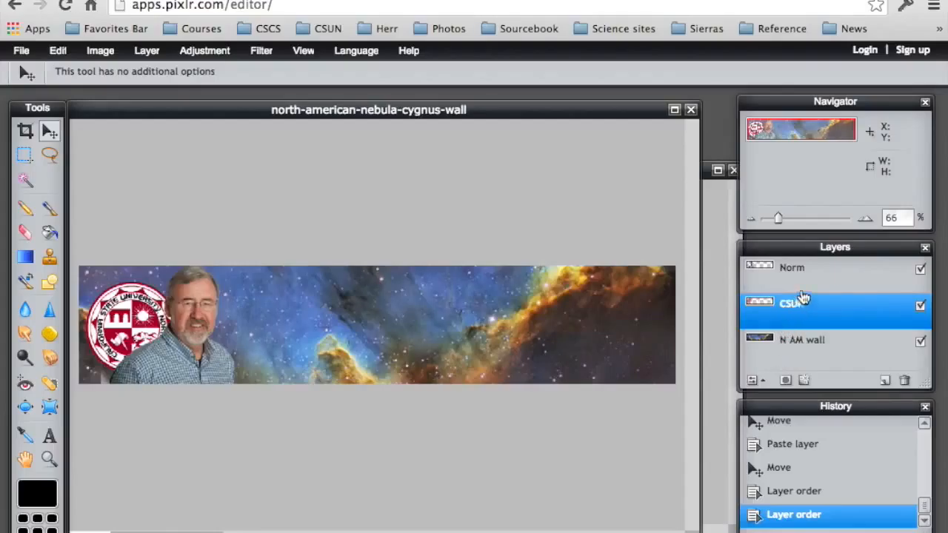
mouse_move(791, 278)
left_mouse_down()
mouse_move(783, 339)
mouse_move(784, 271)
left_mouse_up()
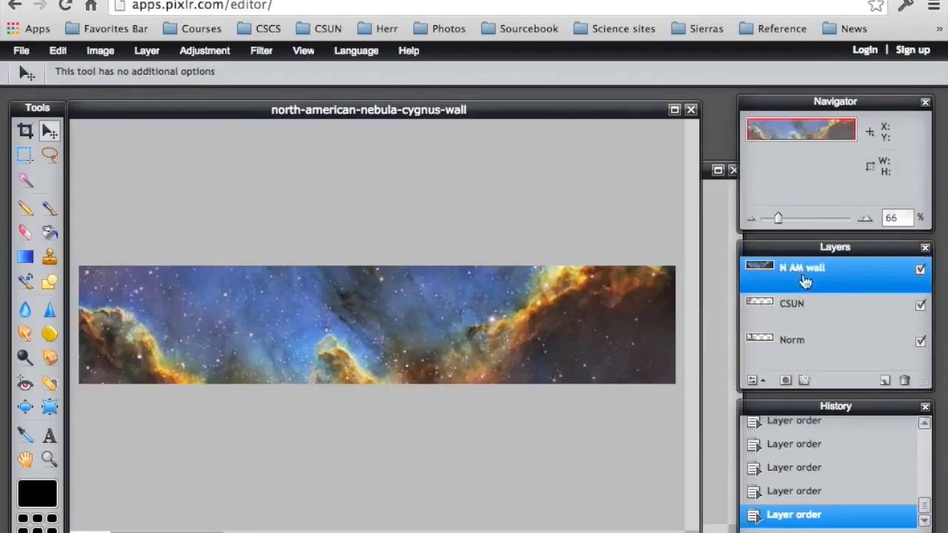
left_click(763, 306)
left_click_drag(763, 306, 763, 257)
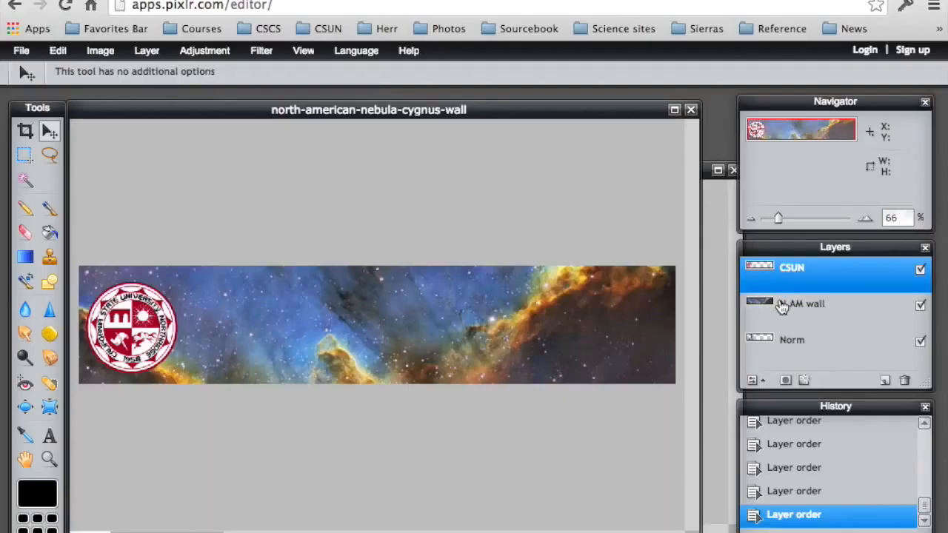
left_click_drag(761, 342, 767, 289)
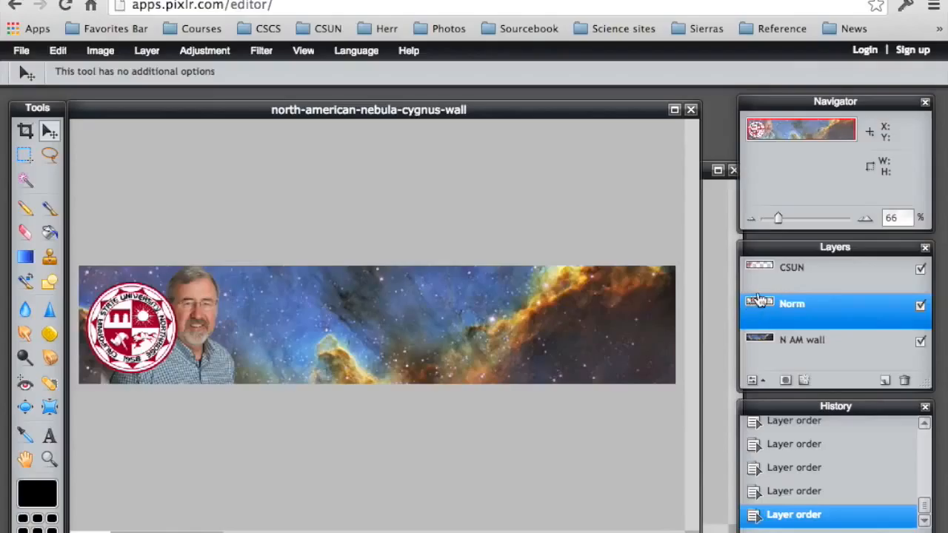
left_click_drag(761, 301, 763, 260)
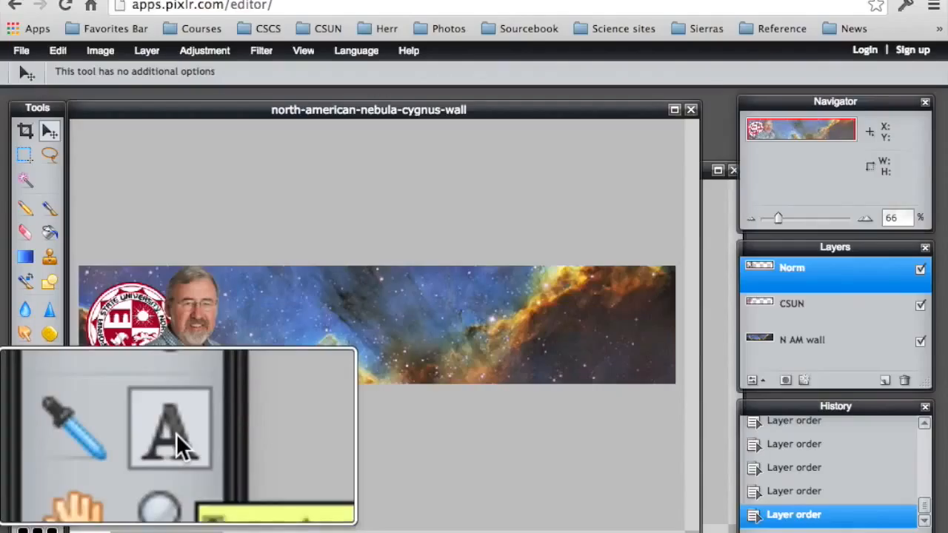
Step: Add the text Astronomy 101 to the banner on the nebula beside the portrait
left_click(50, 437)
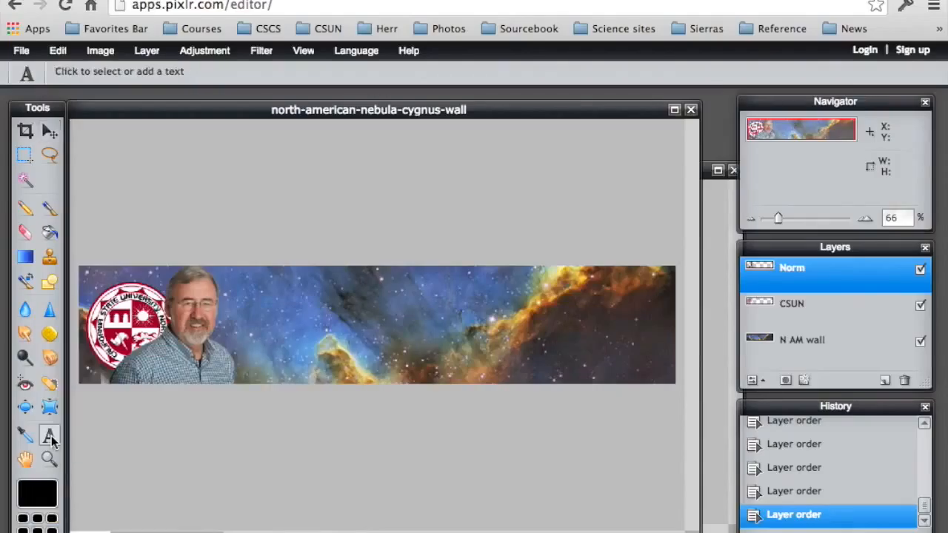
left_click(265, 328)
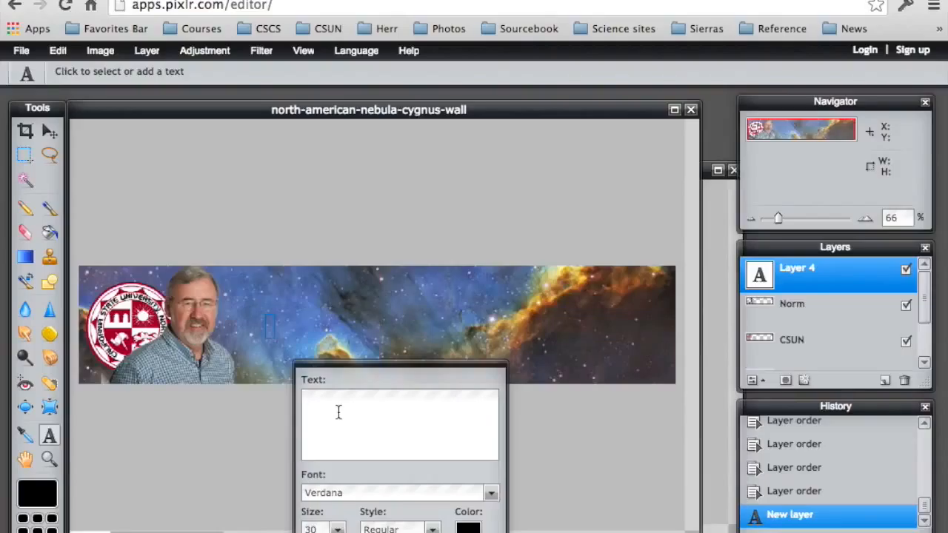
type("Astronomy C")
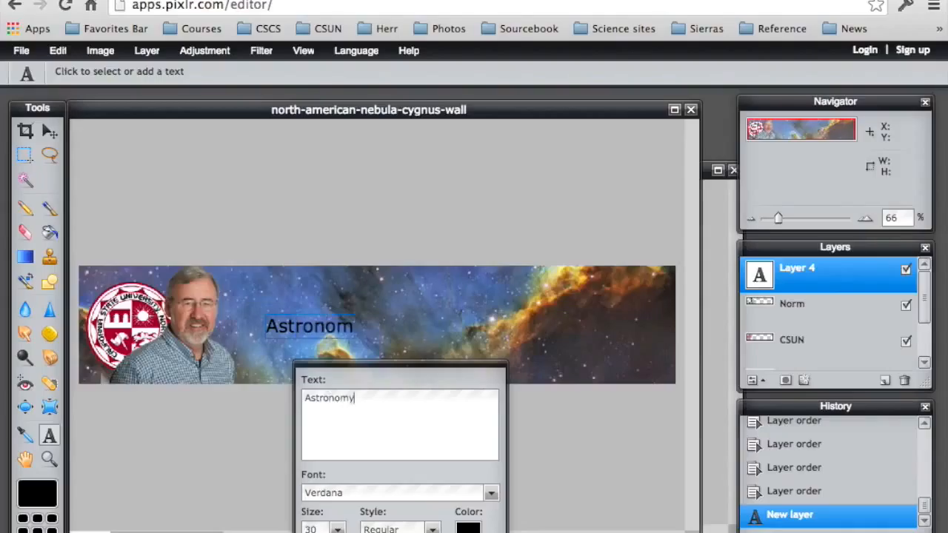
key("BackSpace")
type("101")
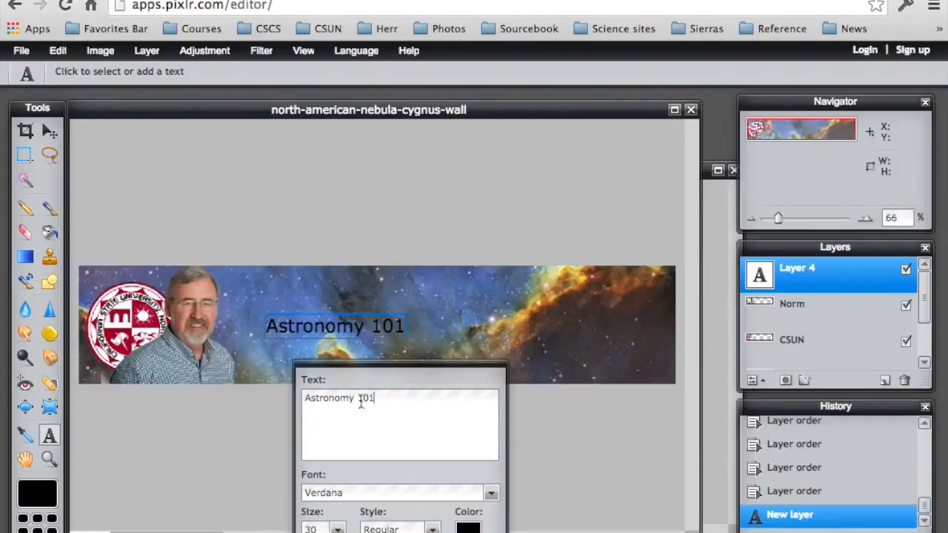
Step: Set the color of the Astronomy 101 text to red f20206
left_click_drag(388, 401, 275, 402)
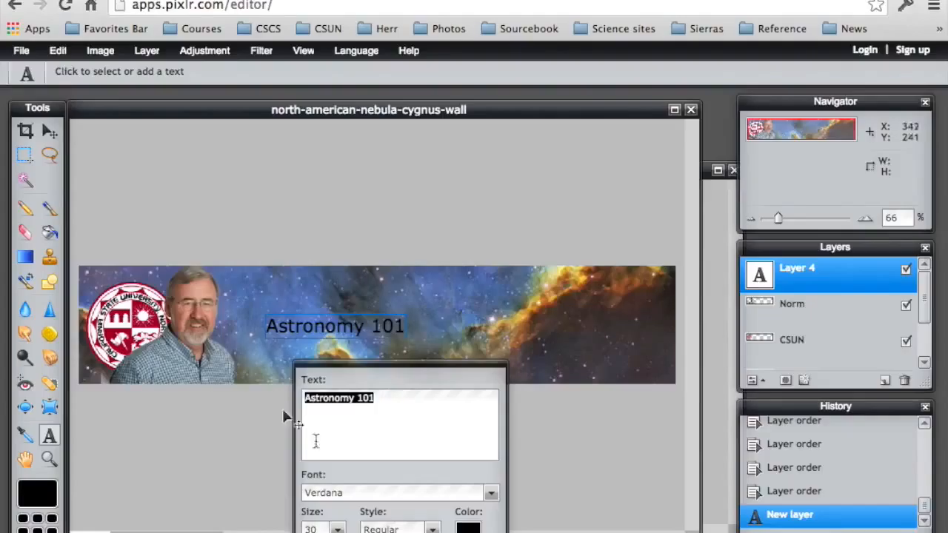
left_click(469, 529)
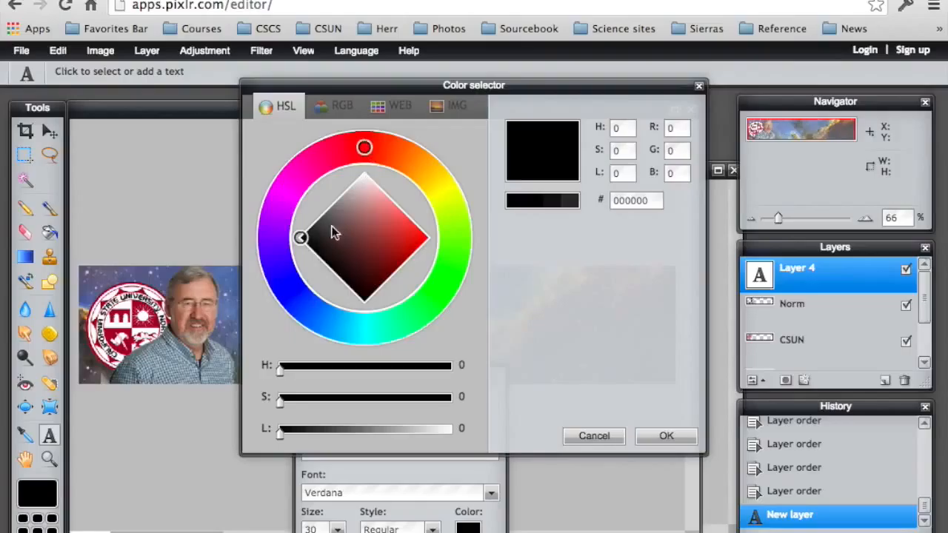
left_click_drag(303, 243, 425, 240)
mouse_move(275, 237)
left_mouse_down()
mouse_move(279, 201)
mouse_move(343, 158)
mouse_move(362, 157)
left_mouse_up()
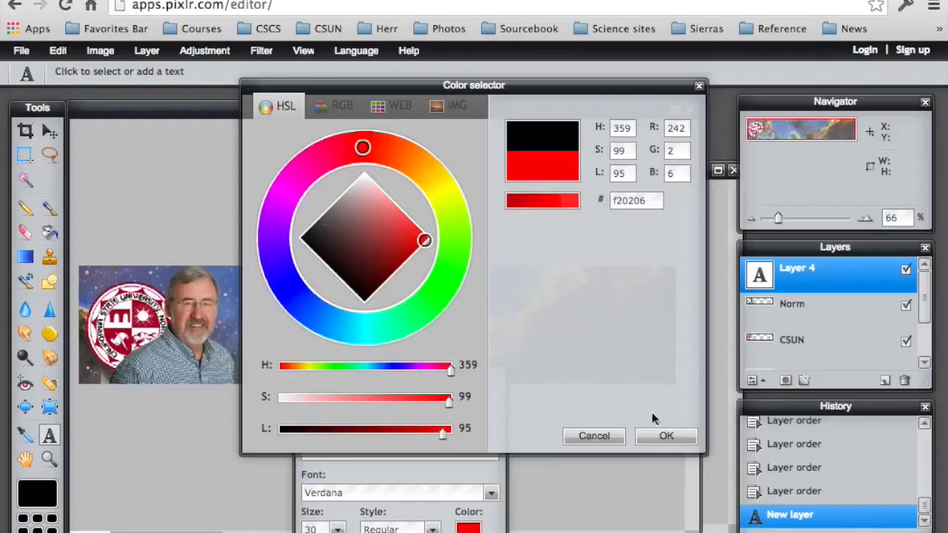
left_click(665, 437)
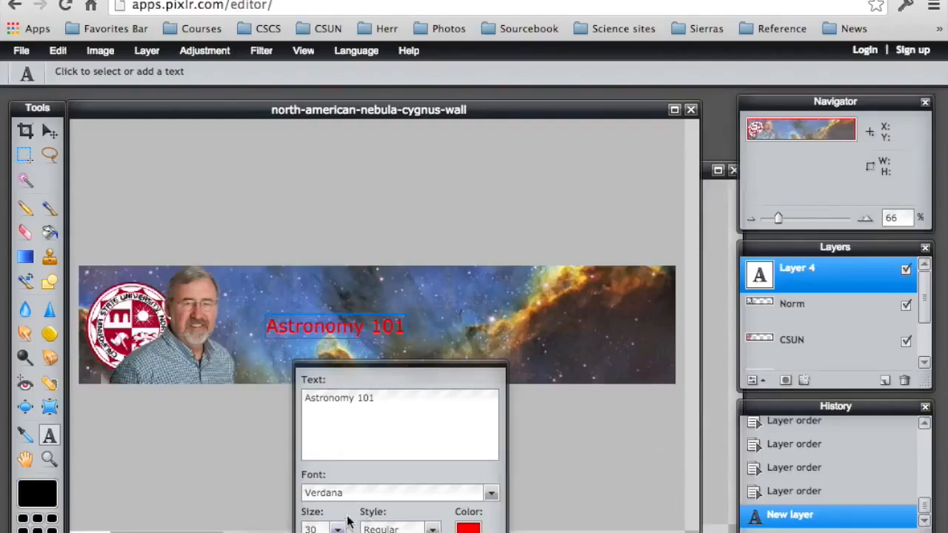
Step: Move the banner window and the text settings higher until every text option is in view, and accept the text
left_click_drag(337, 110, 338, 91)
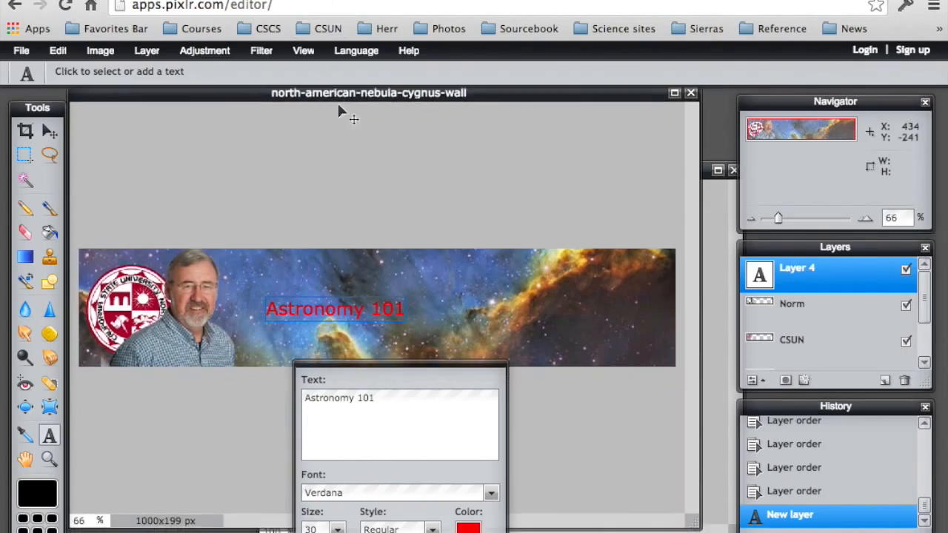
left_click_drag(367, 360, 372, 296)
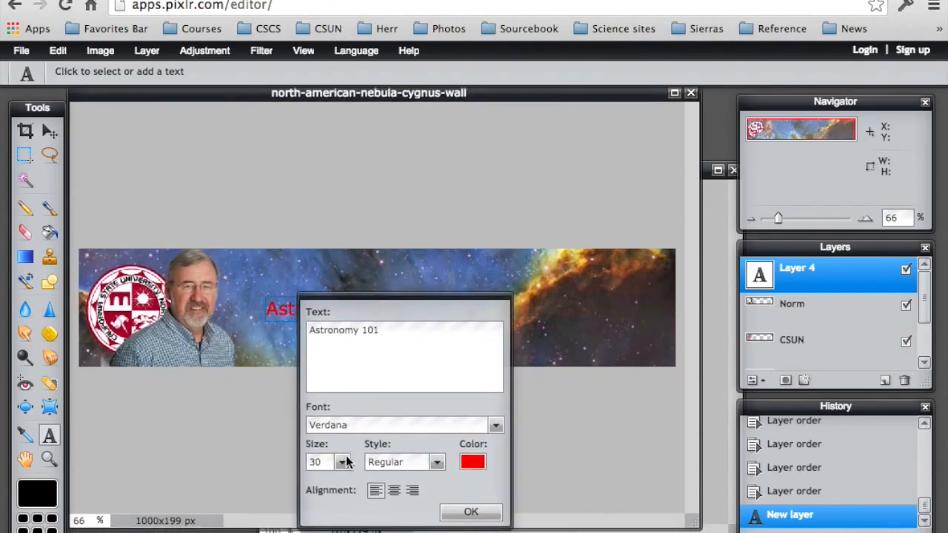
left_click(342, 465)
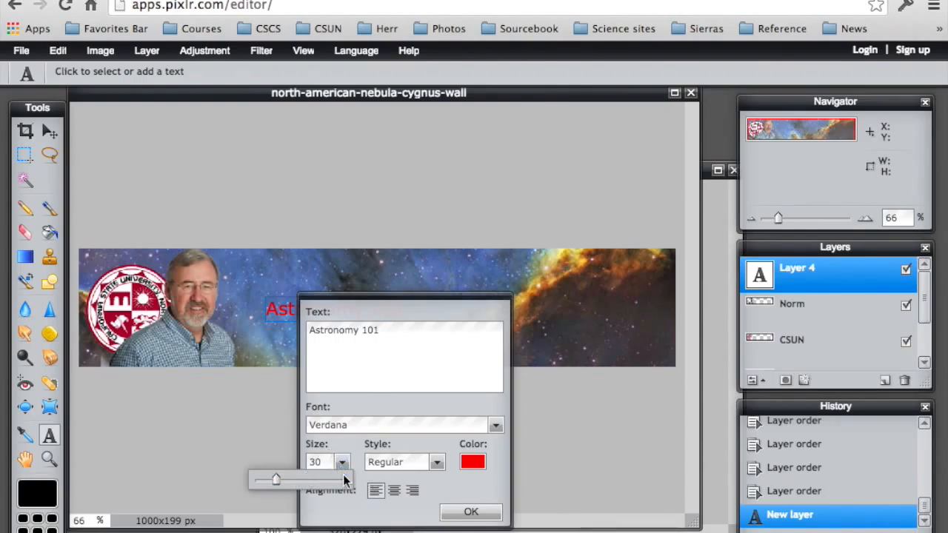
key("super")
key("alt+super+8")
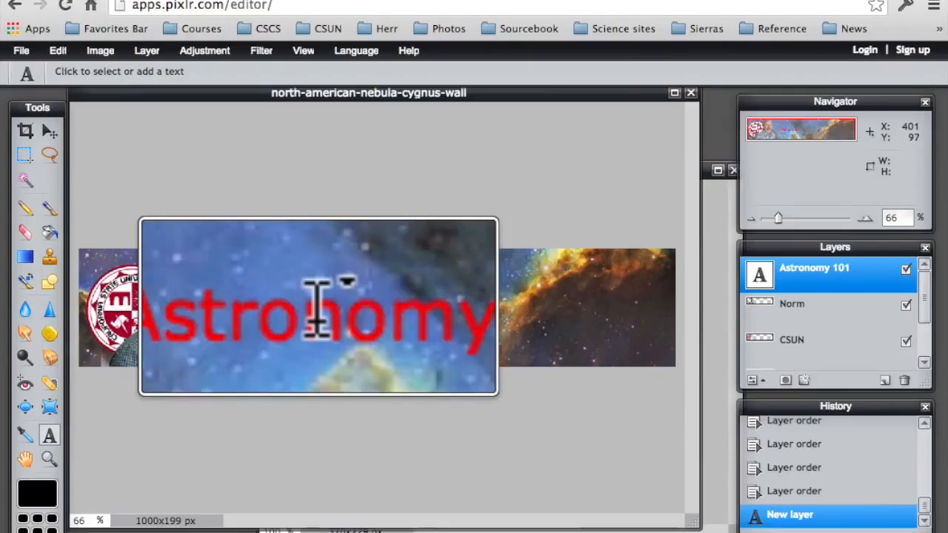
key("ctrl")
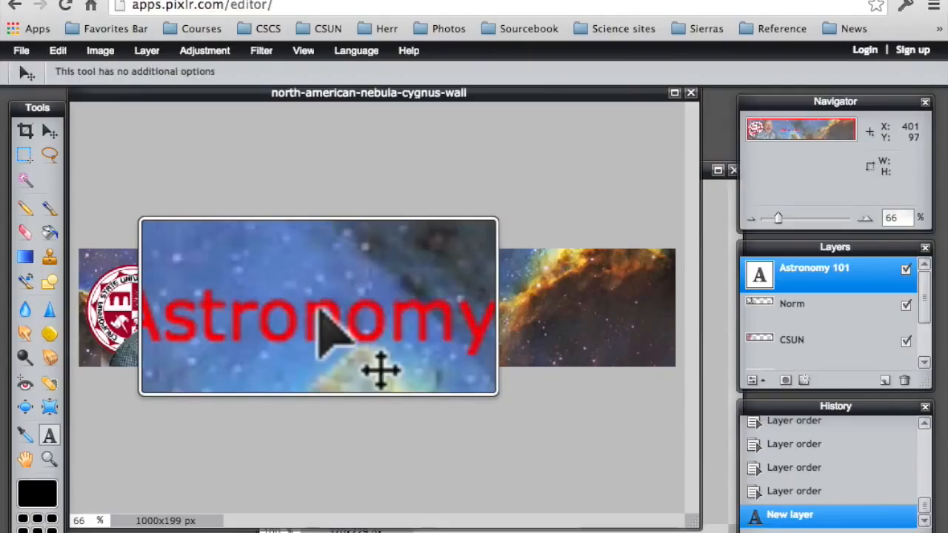
scroll(319, 307, "down", 5)
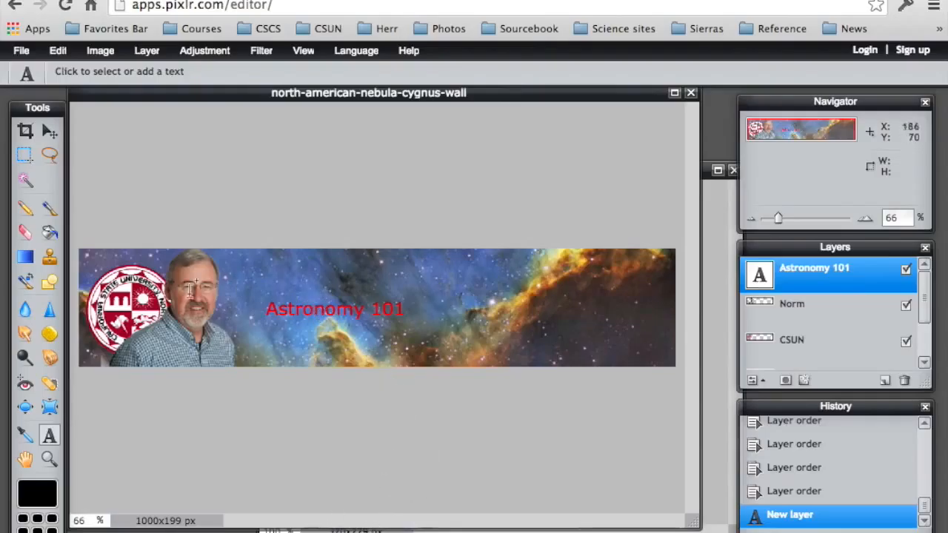
Step: Enlarge the Astronomy 101 text to size 61 and move it to the banner's lower edge, directly beside the portrait
left_click(285, 309)
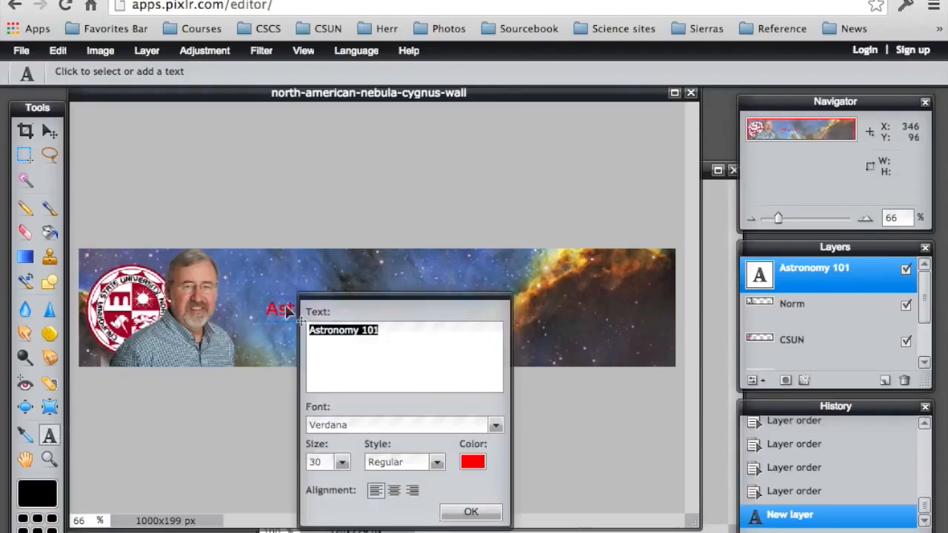
left_click(343, 462)
left_click_drag(276, 480, 296, 480)
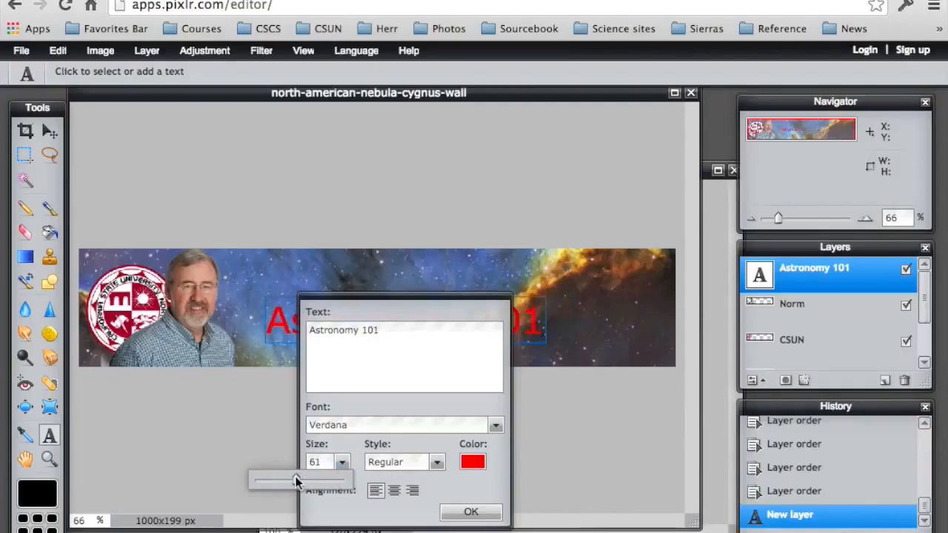
left_click(471, 512)
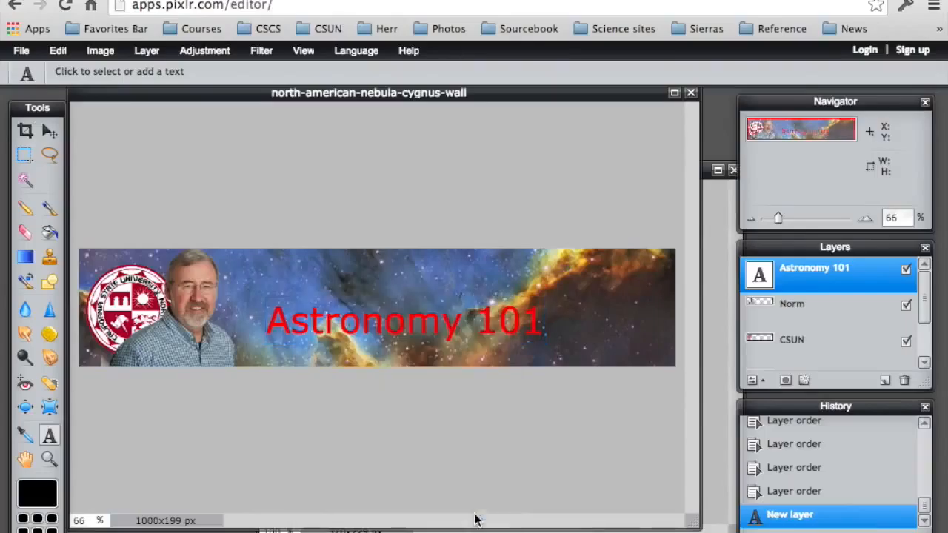
left_click(49, 131)
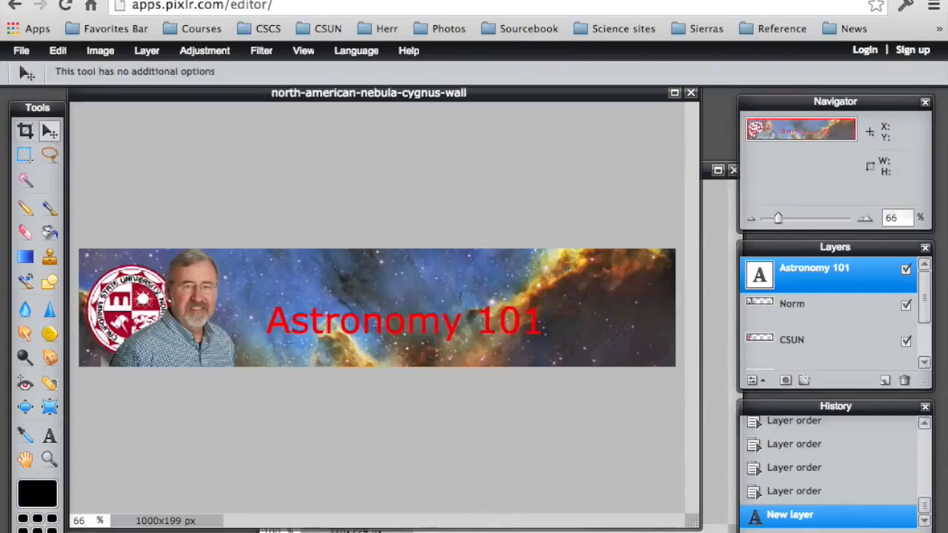
left_click_drag(333, 317, 298, 340)
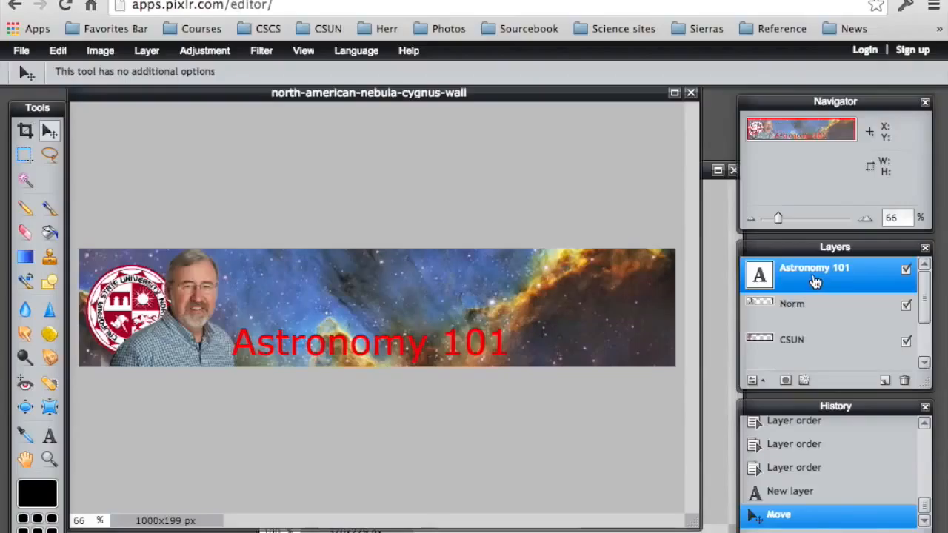
Step: Review the layer stack by selecting the portrait, CSUN and N AM wall layers in turn
left_click(815, 311)
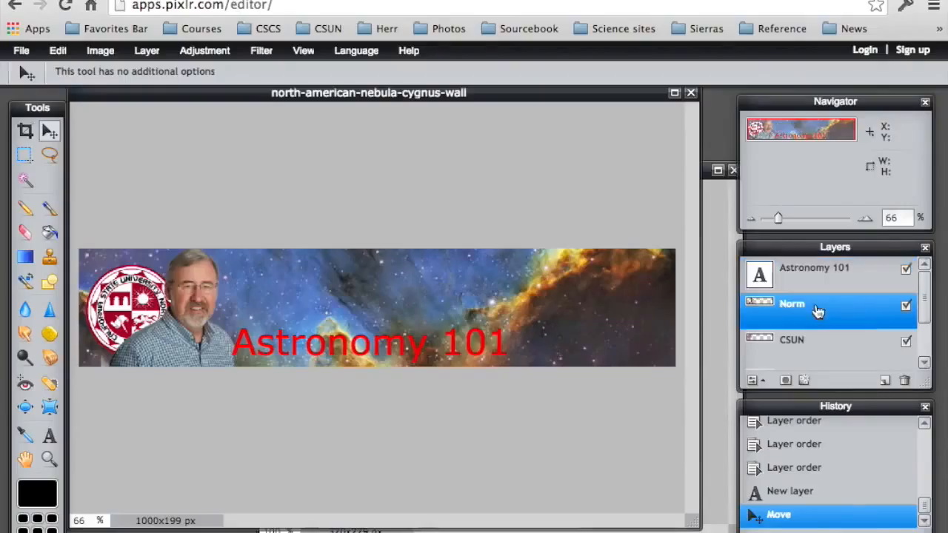
left_click(790, 341)
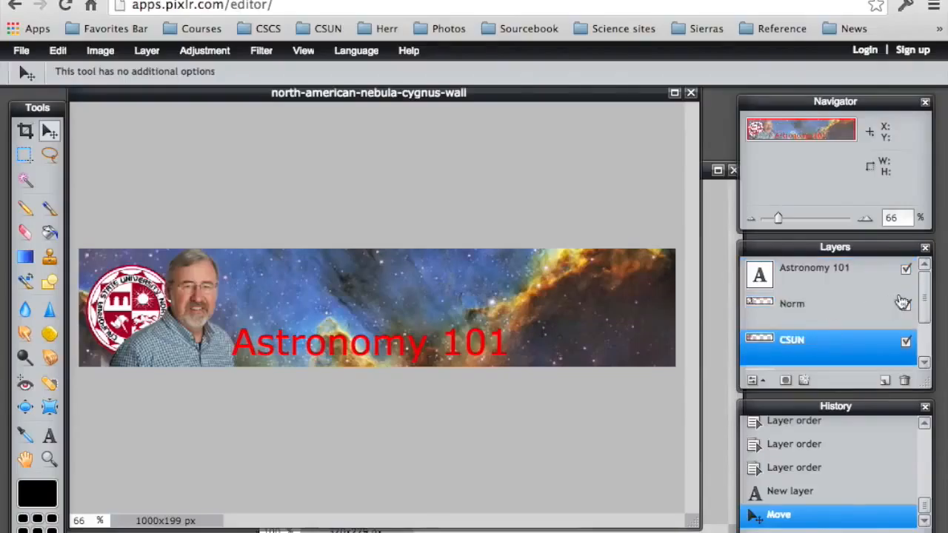
left_click_drag(924, 304, 924, 338)
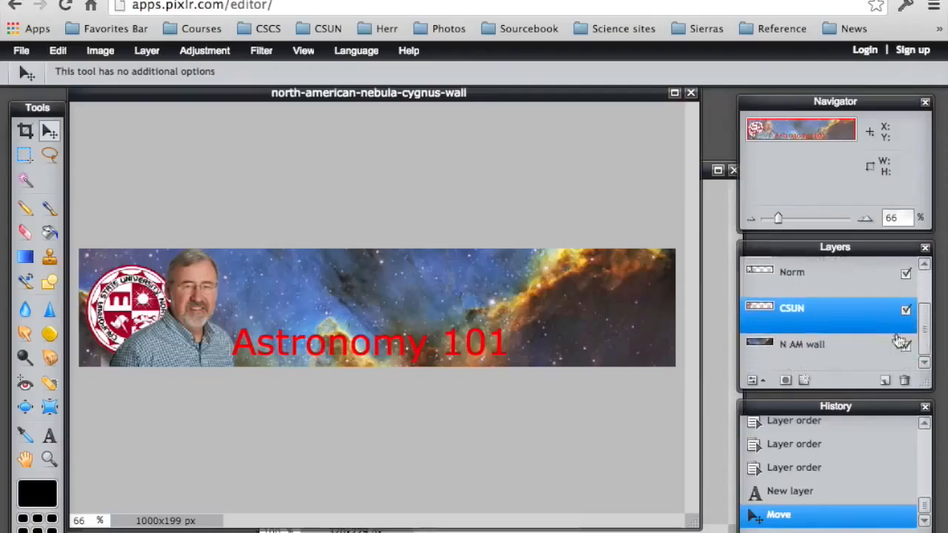
left_click(795, 347)
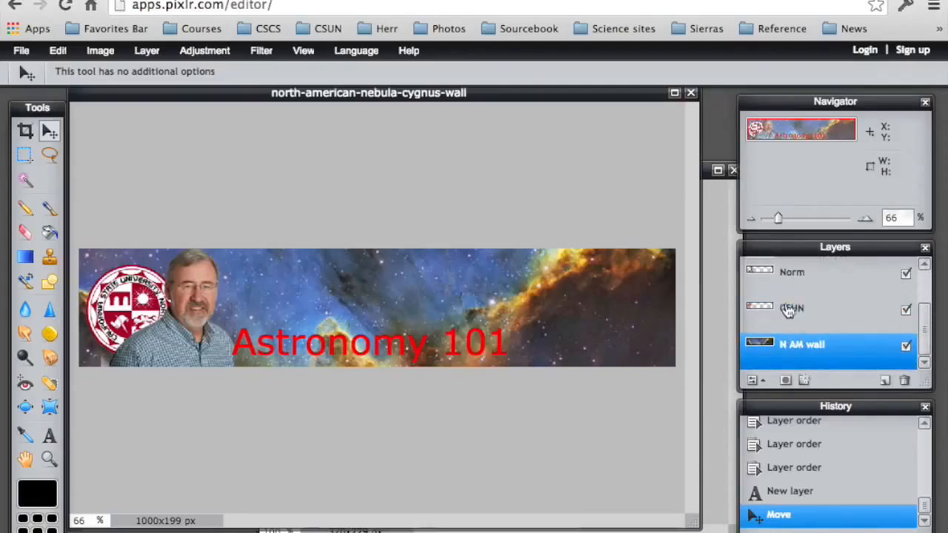
left_click_drag(926, 321, 925, 275)
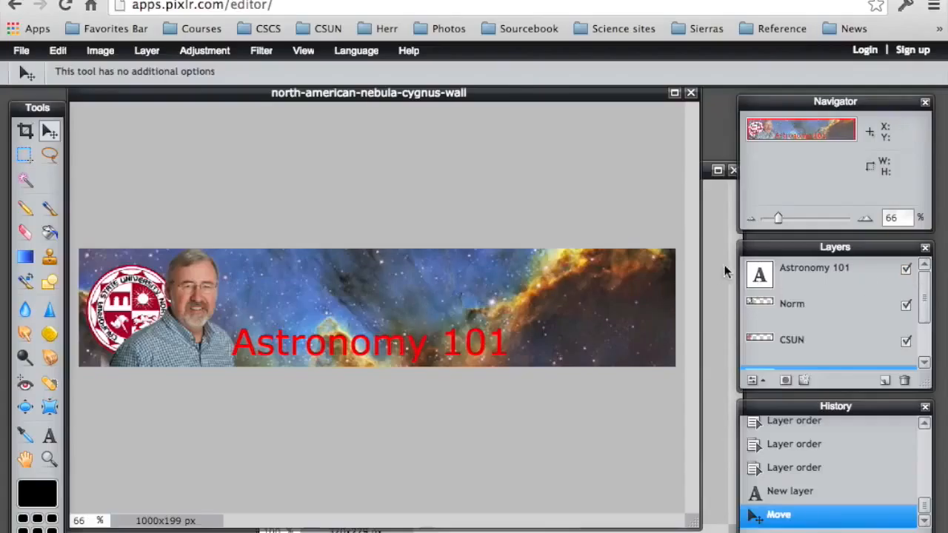
Step: Change the font of the Astronomy 101 text to Apple Chancery
left_click(826, 278)
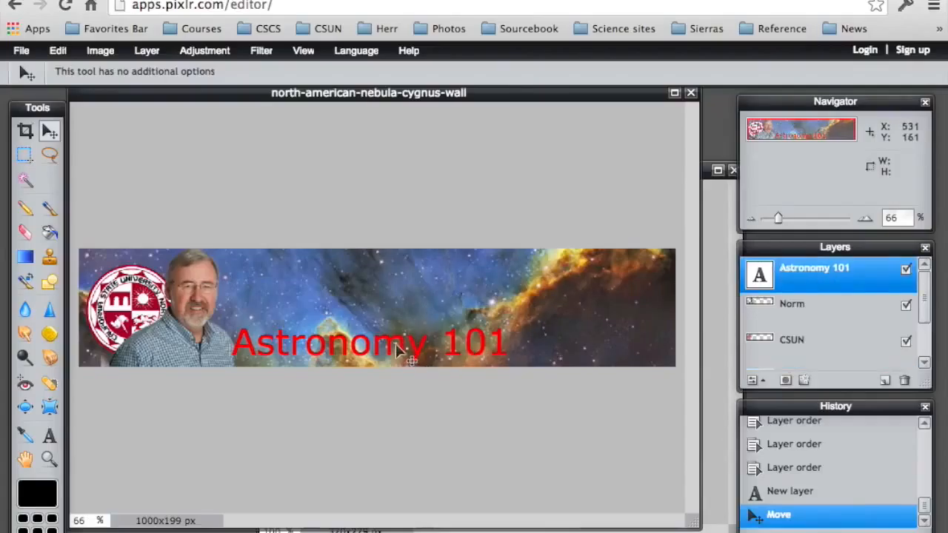
left_click(49, 436)
left_click(279, 347)
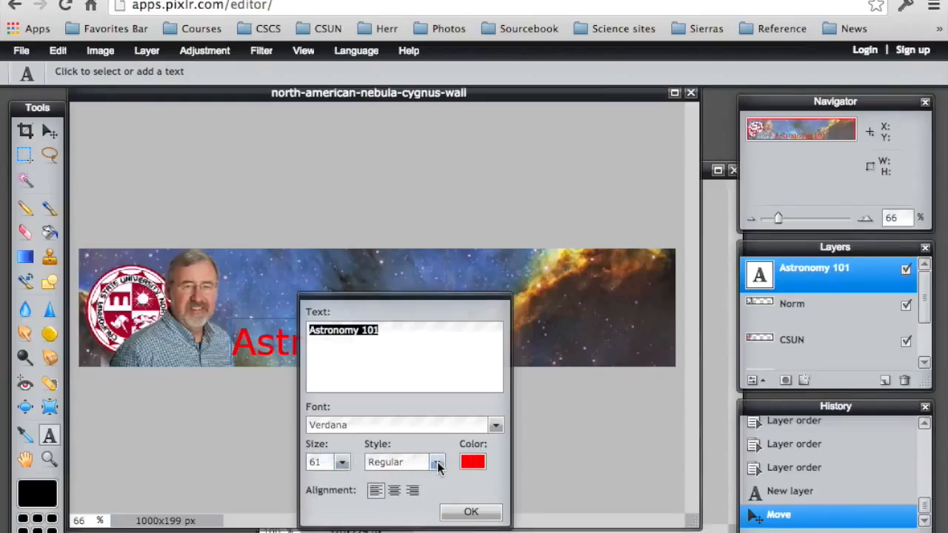
left_click(495, 427)
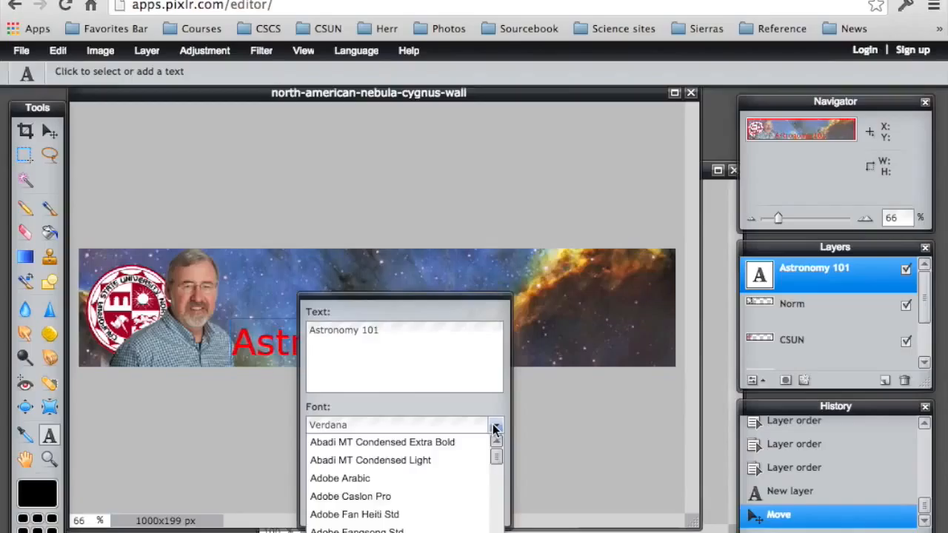
left_click_drag(497, 453, 500, 463)
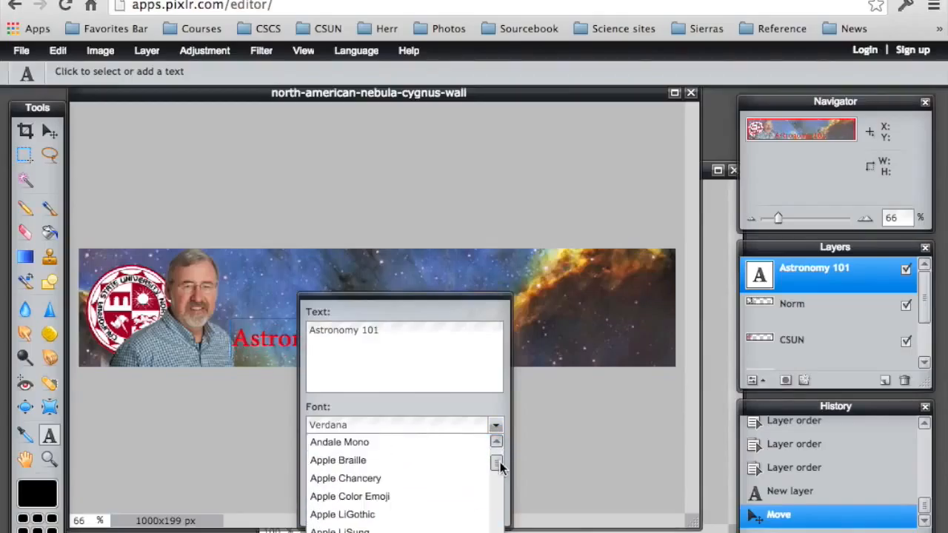
left_click(384, 485)
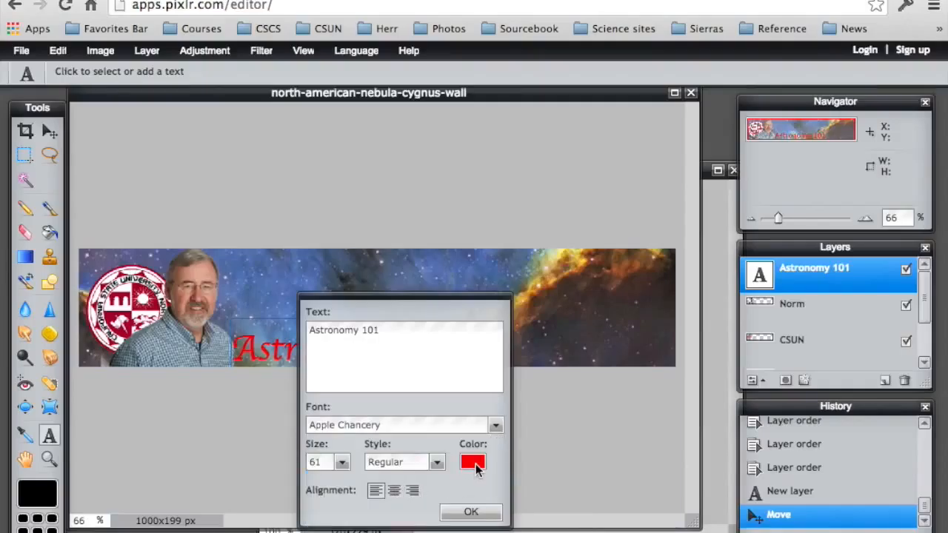
Step: Compare the available color palettes and set the Astronomy 101 text to gold e2aa38 from the image's own colors
left_click(475, 463)
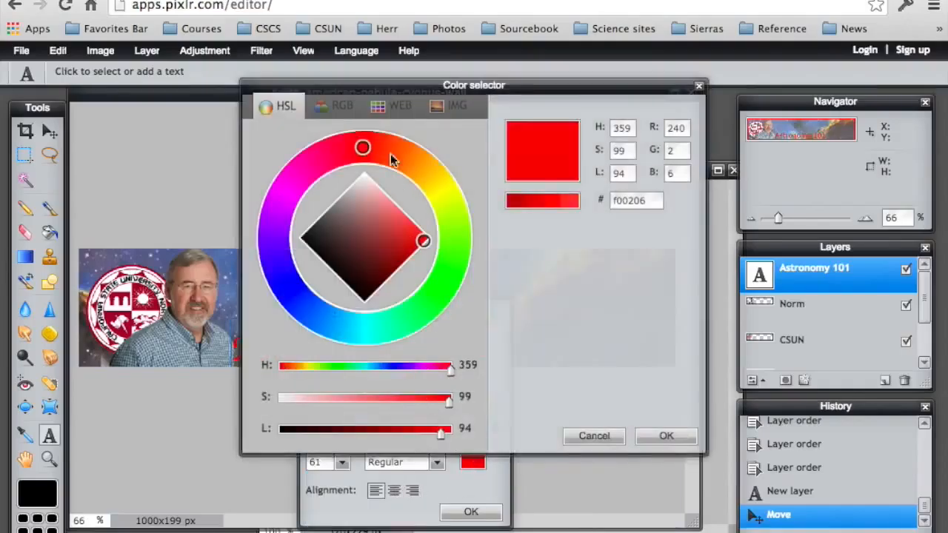
left_click(336, 110)
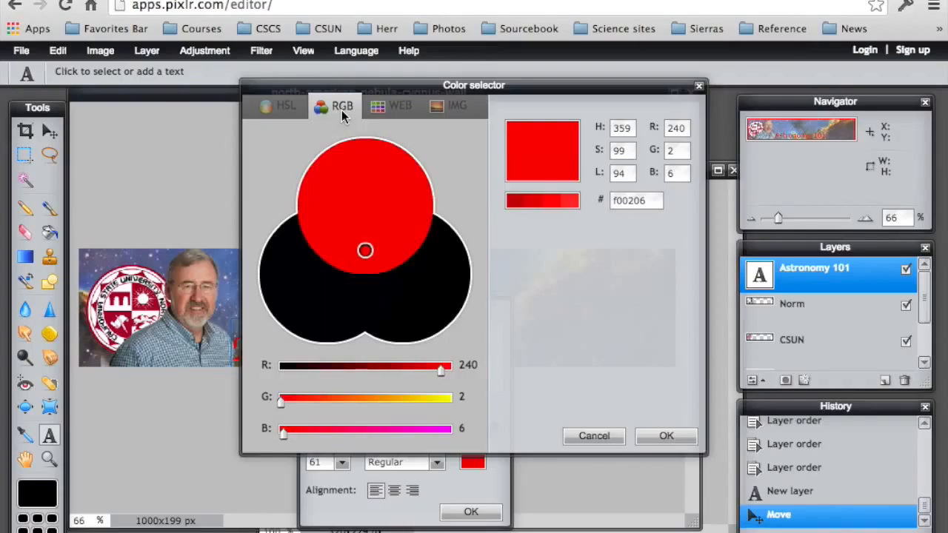
left_click(383, 112)
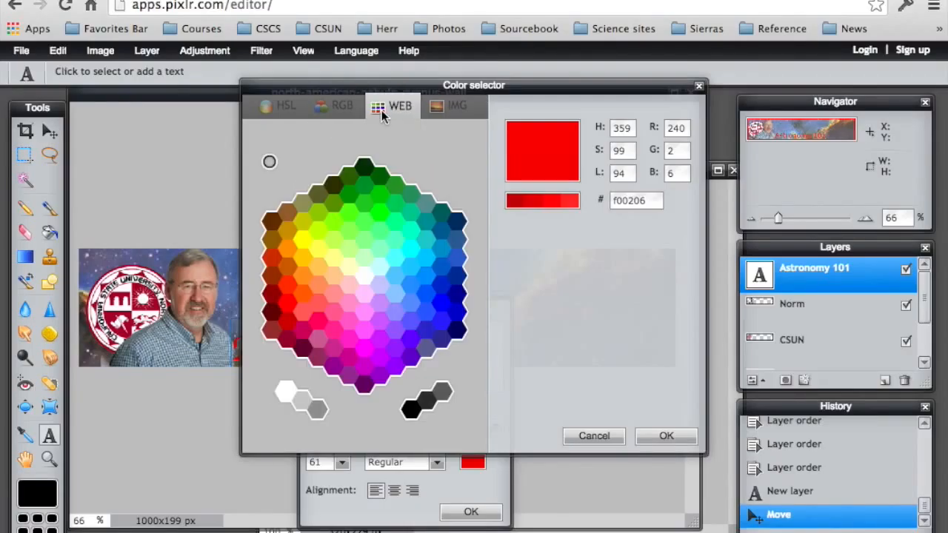
left_click(431, 109)
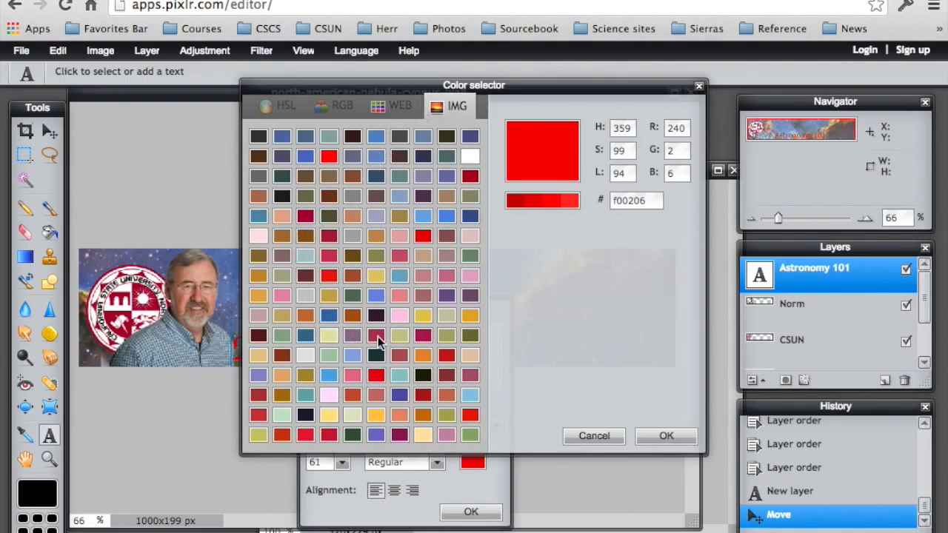
left_click(470, 317)
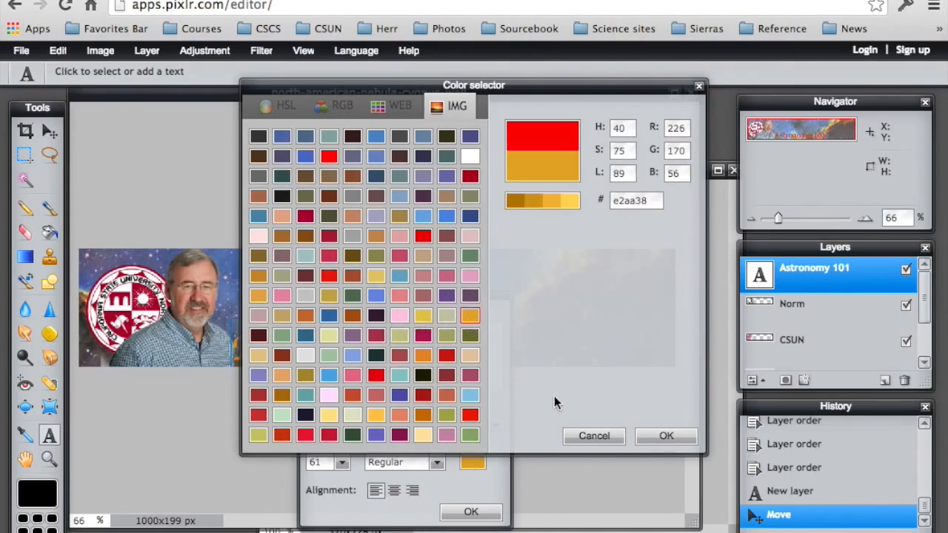
left_click(674, 440)
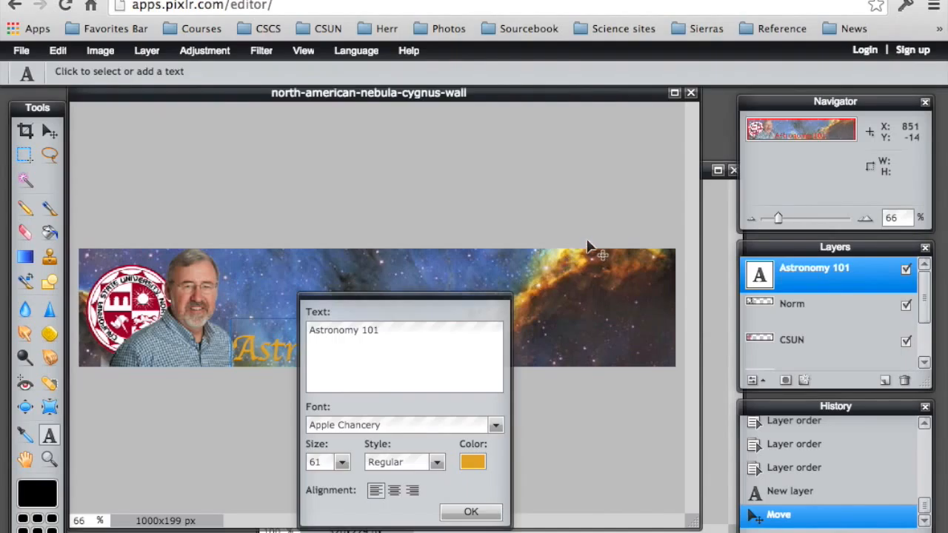
Step: Confirm the title's gold color and text settings, and move the Astronomy 101 text to the banner's upper edge beside the portrait
left_click(473, 463)
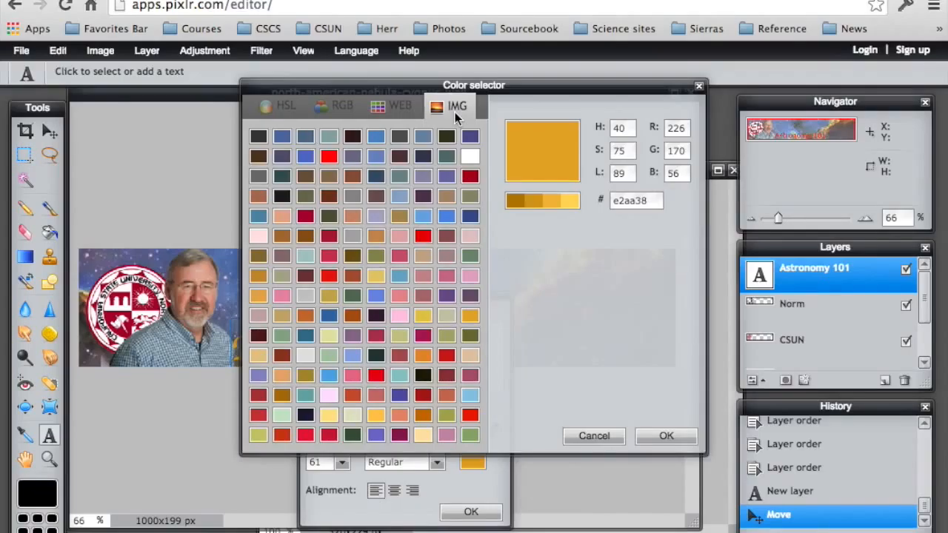
left_click(667, 437)
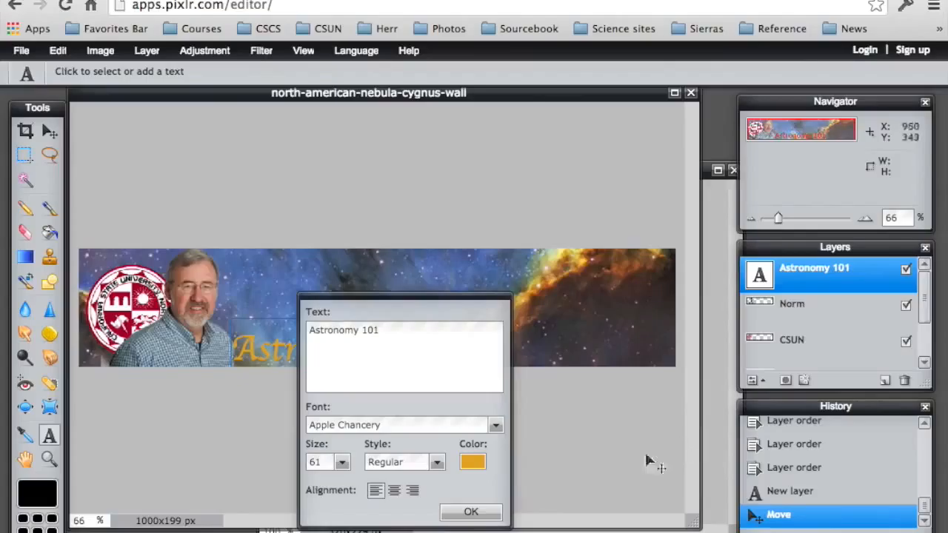
left_click(470, 514)
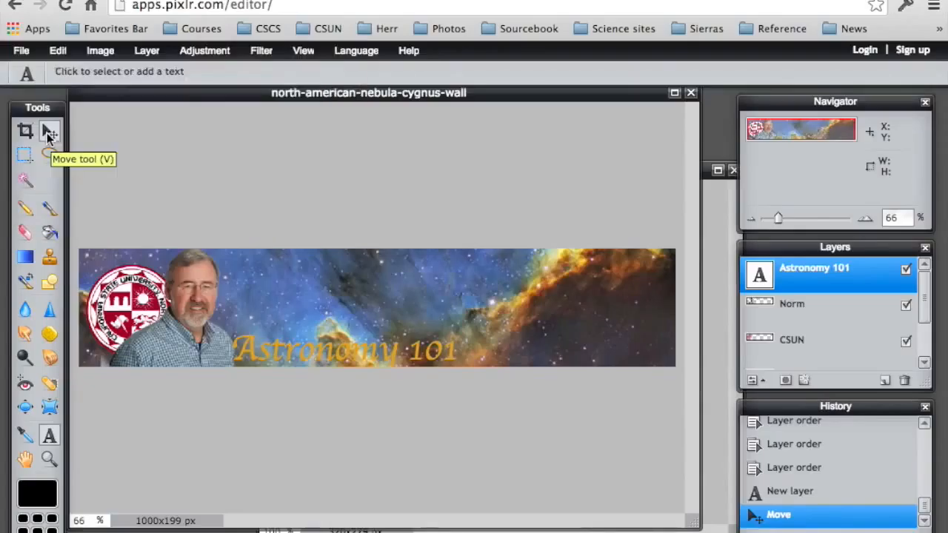
left_click(48, 132)
left_click_drag(295, 349, 299, 279)
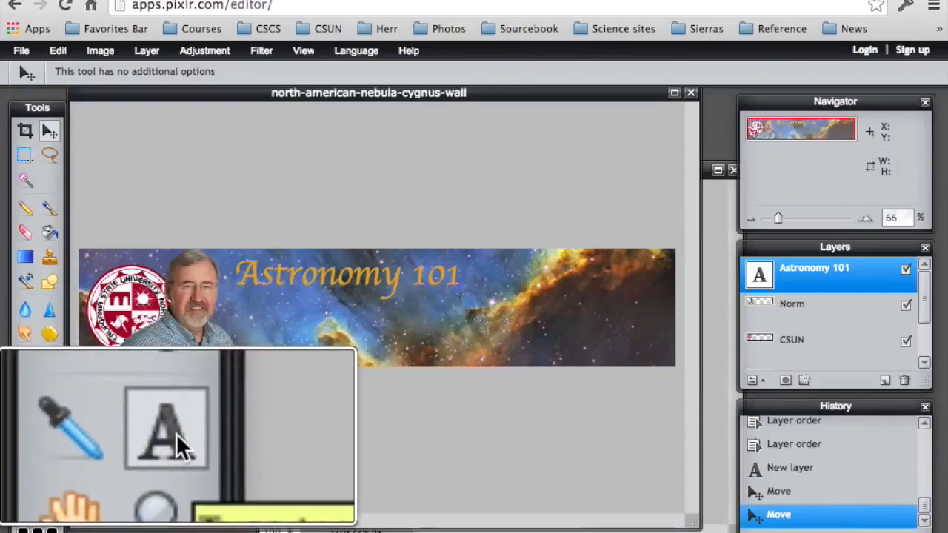
Step: Add a second text below the title with the instructor's full name and set its size to 36
left_click(51, 409)
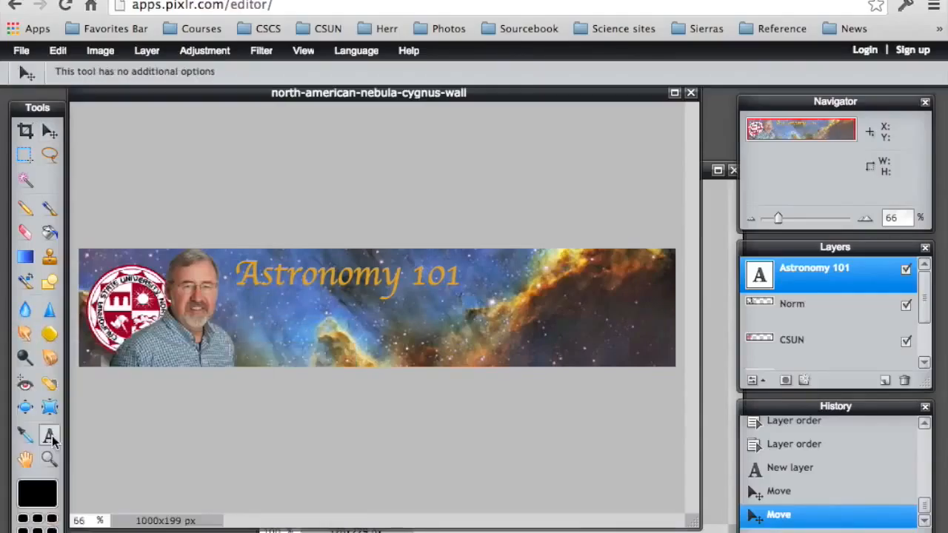
left_click(270, 337)
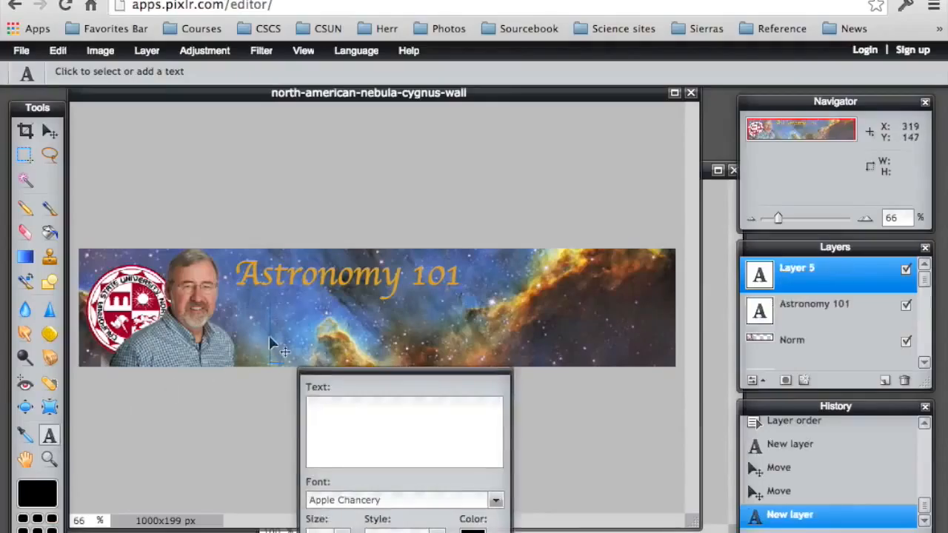
type("Norm Herr")
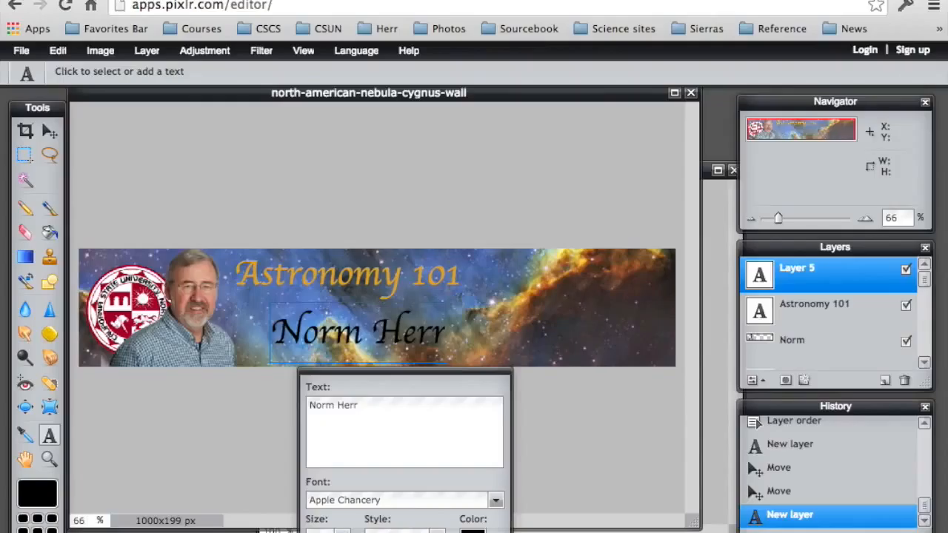
left_click_drag(429, 372, 625, 246)
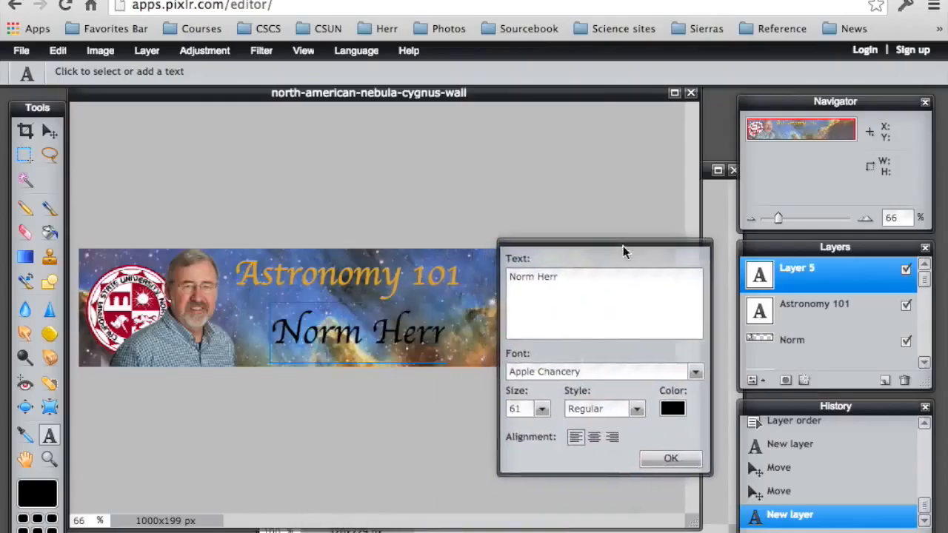
left_click(541, 409)
left_click_drag(498, 423, 478, 428)
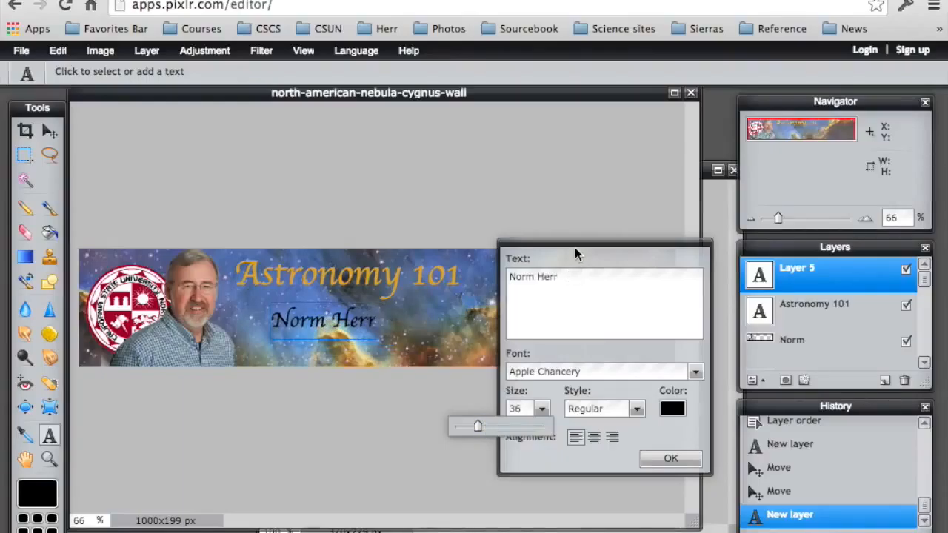
Step: Color the instructor's name text golden brown, picked from the image's own colors
left_click(674, 412)
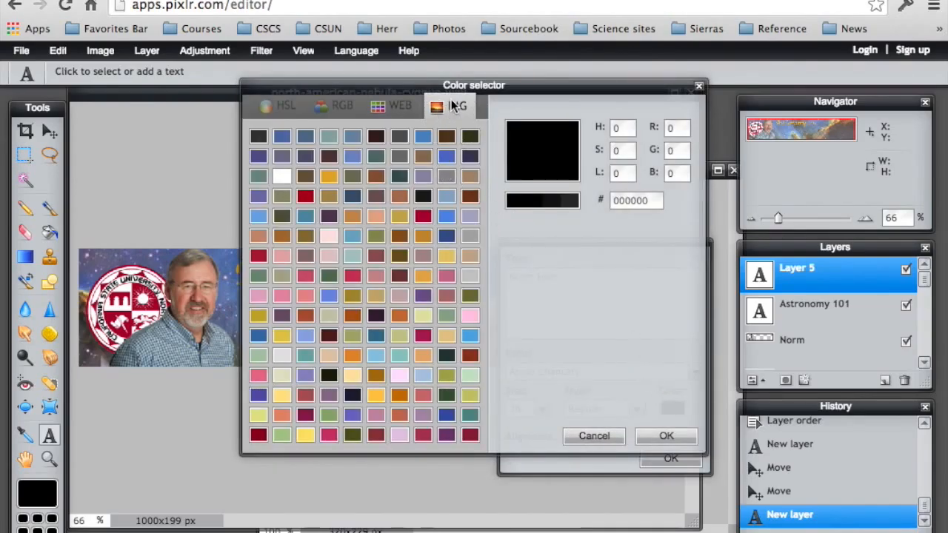
left_click(424, 239)
left_click(663, 436)
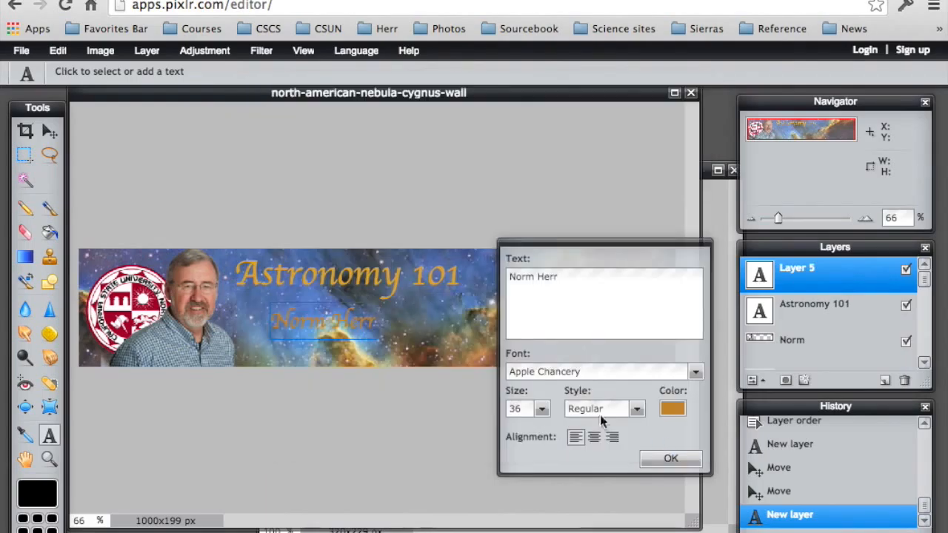
Step: Try the name text directly under the title, and settle it in the banner's lower-right corner
left_click(51, 134)
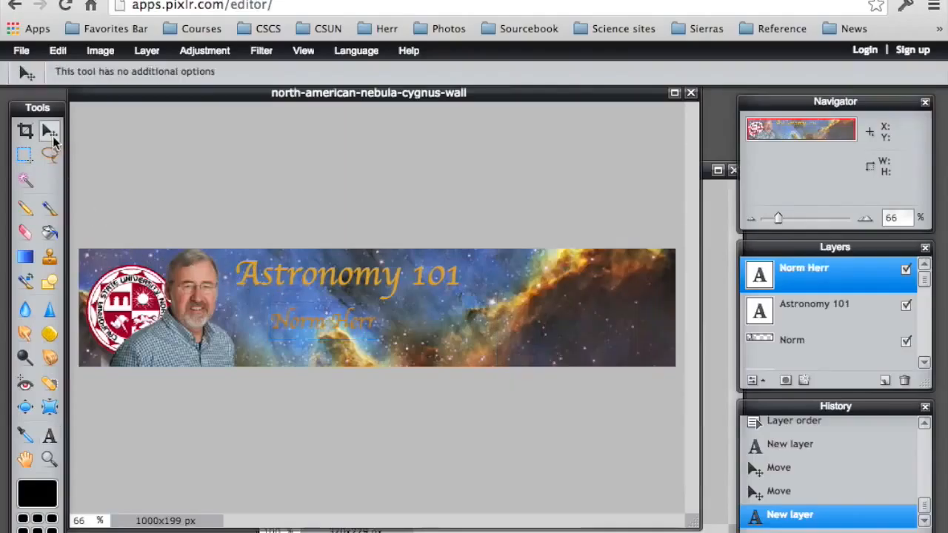
left_click_drag(297, 316, 261, 296)
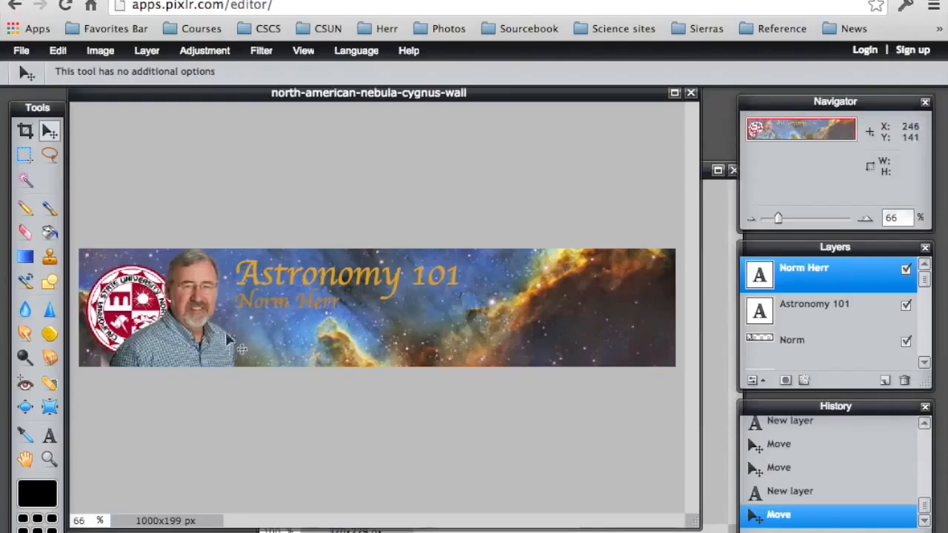
left_click_drag(266, 301, 583, 354)
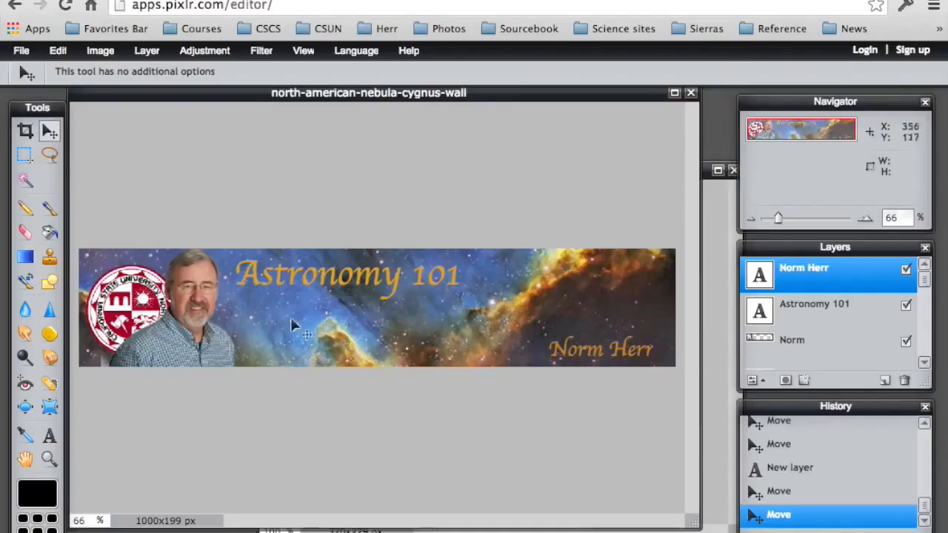
Step: Start saving the banner to the computer as a JPEG and name it Astronomy 101
left_click(22, 52)
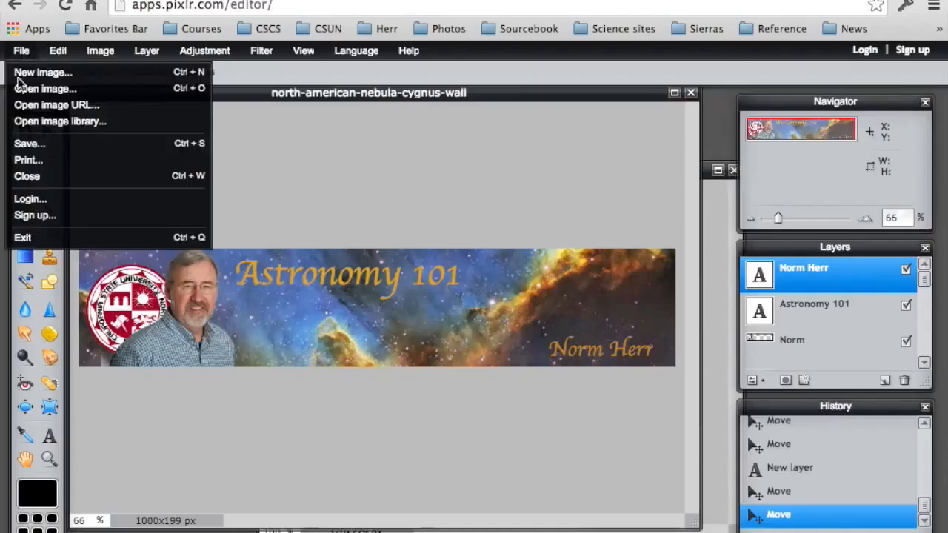
left_click(28, 144)
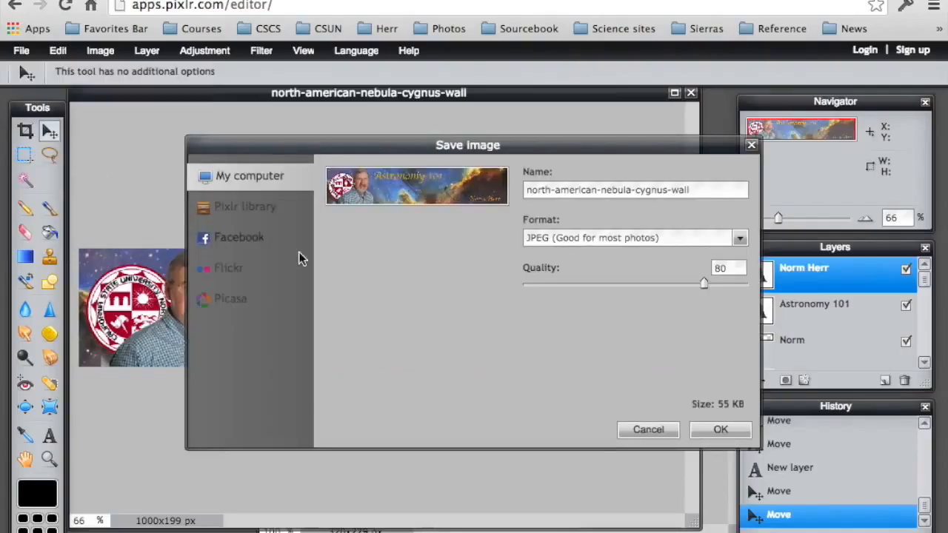
left_click_drag(684, 191, 523, 192)
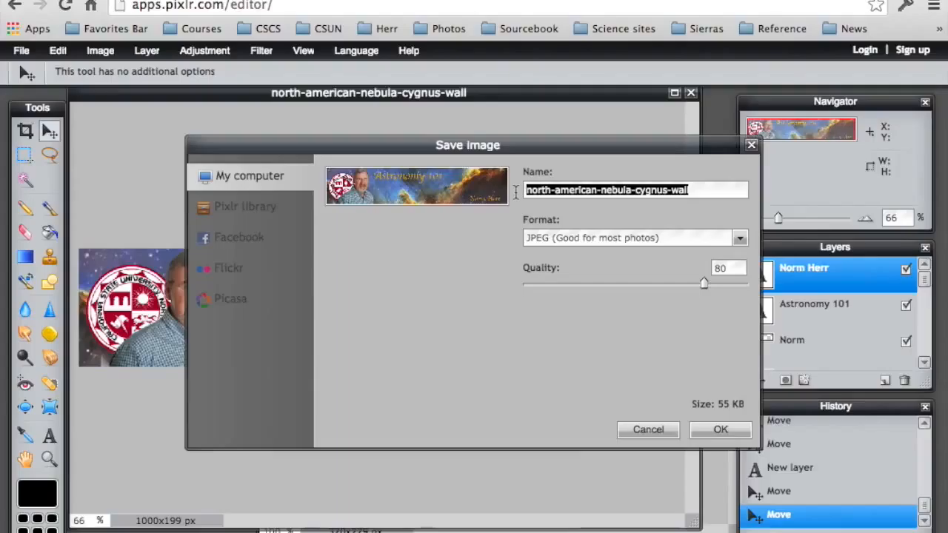
type("Ast")
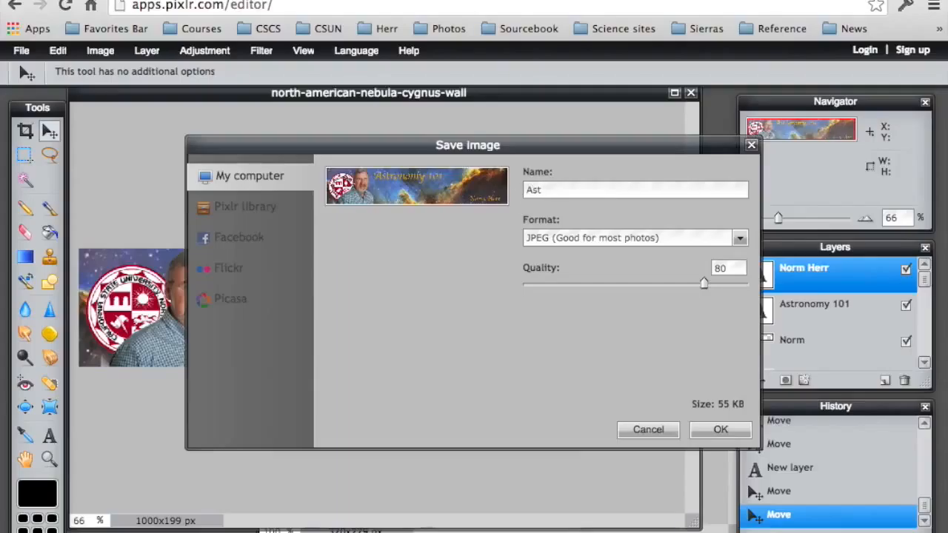
type("ronomy 101")
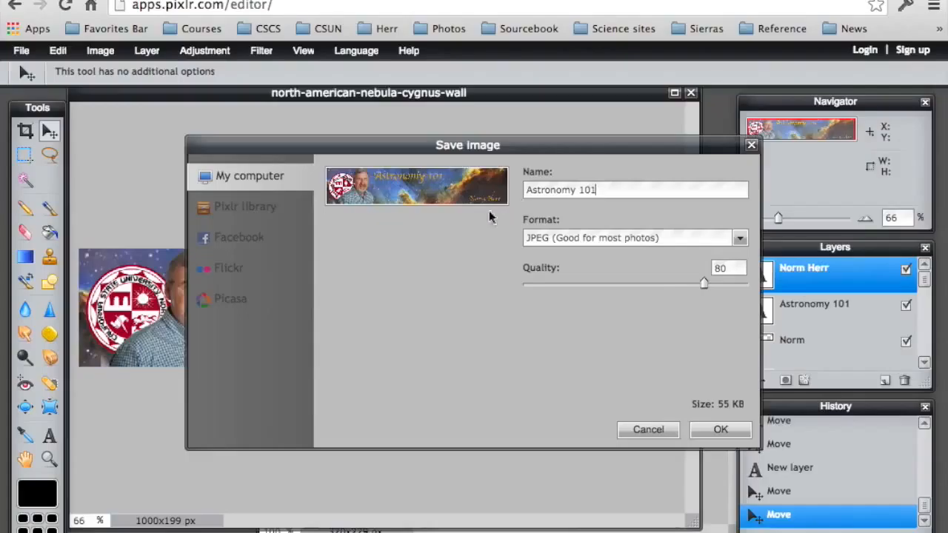
Step: Compare JPEG quality levels, set the quality to 100 and save the banner to the Desktop
left_click_drag(704, 284, 736, 287)
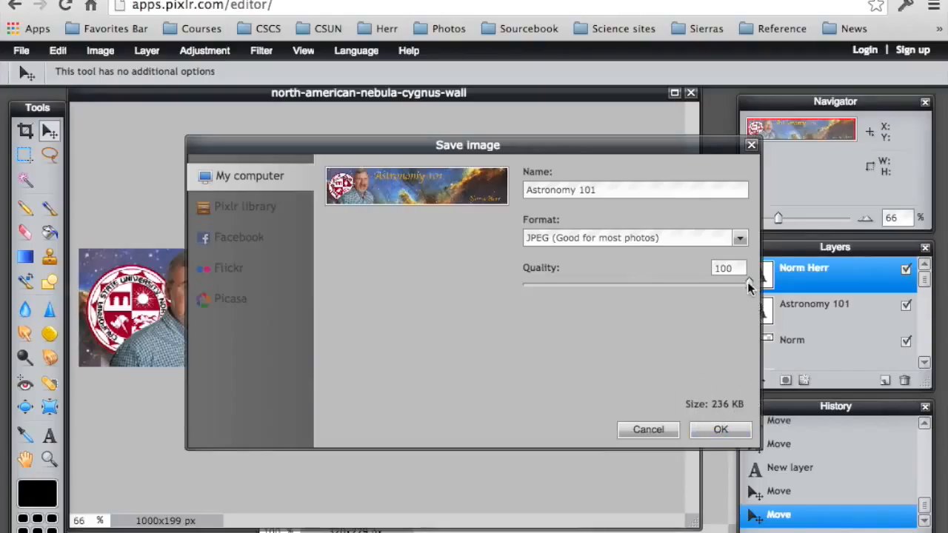
left_click_drag(749, 283, 696, 287)
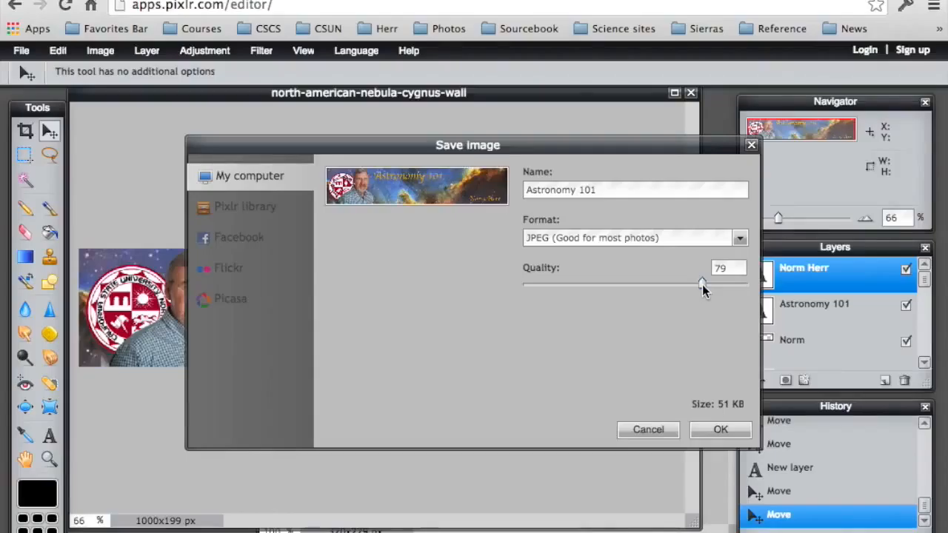
left_click_drag(747, 286, 749, 286)
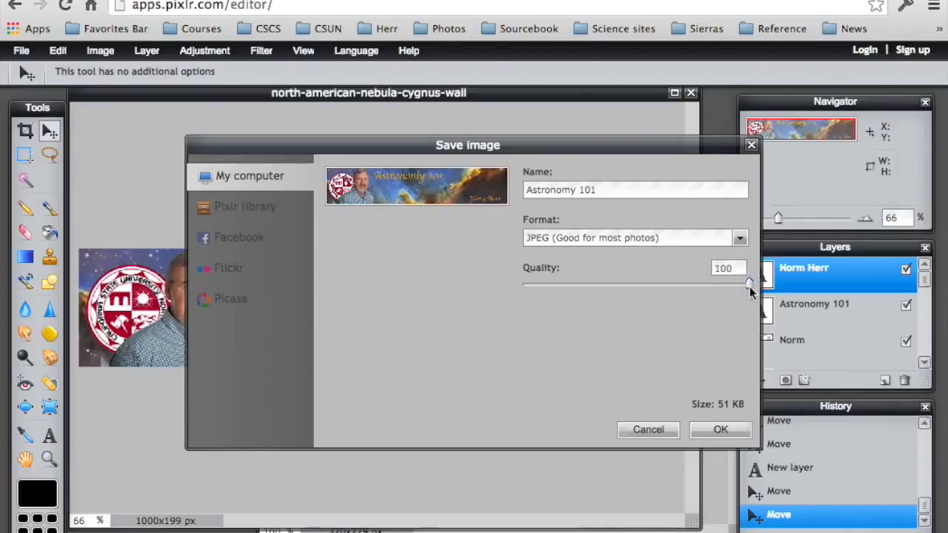
left_click(717, 431)
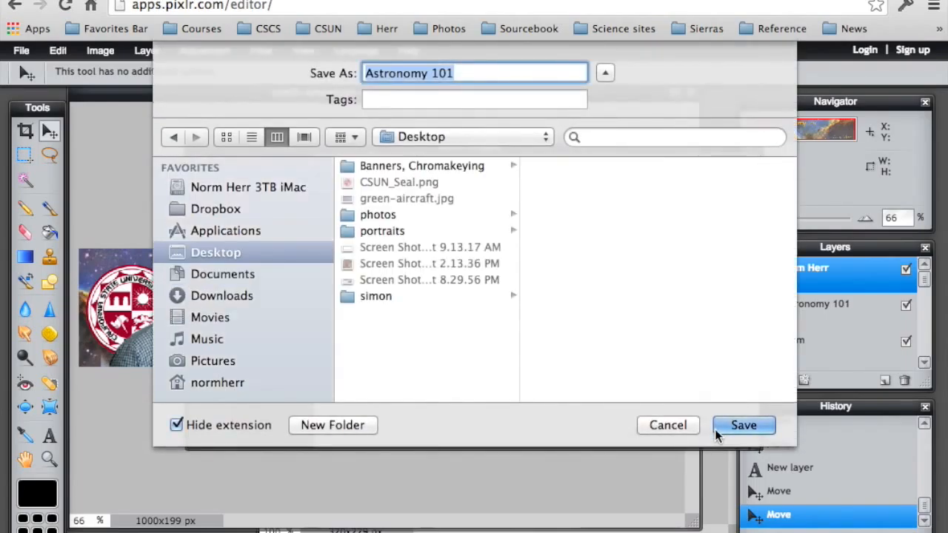
left_click(757, 426)
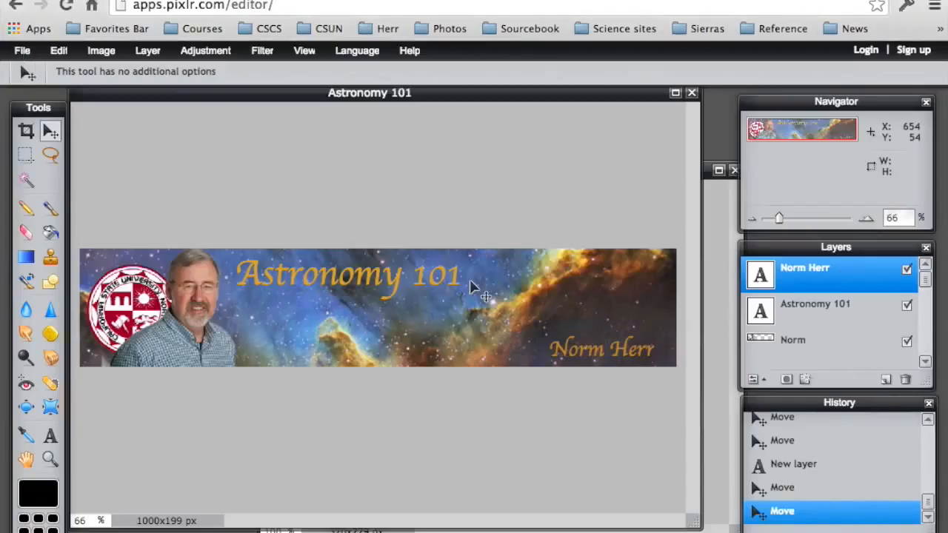
Step: Open molecule.jpg from the Banners, Chromakeying folder and unlock its background layer
left_click(22, 50)
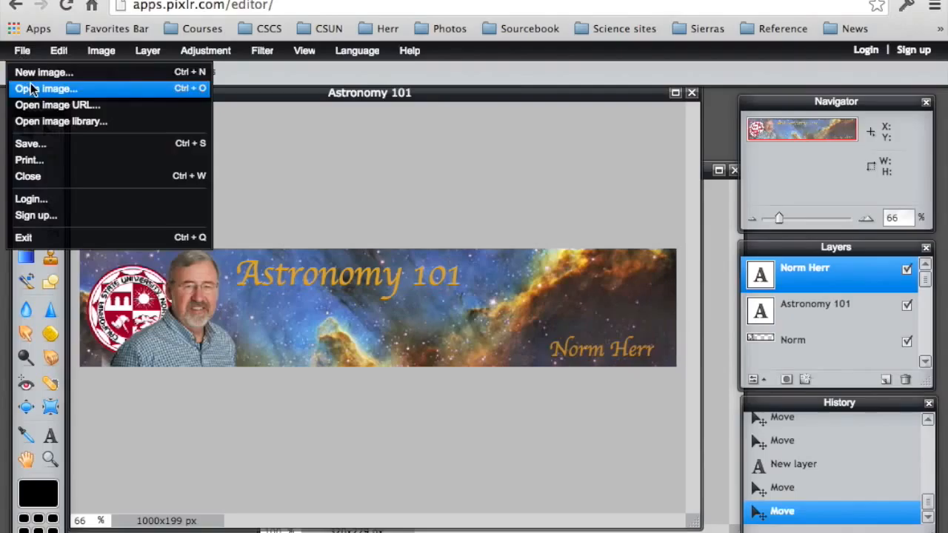
left_click(31, 87)
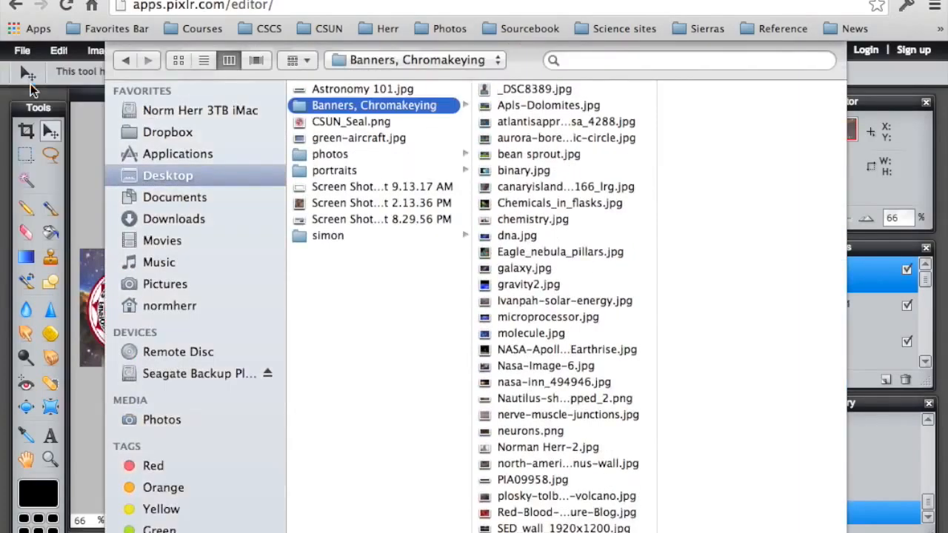
left_click(529, 335)
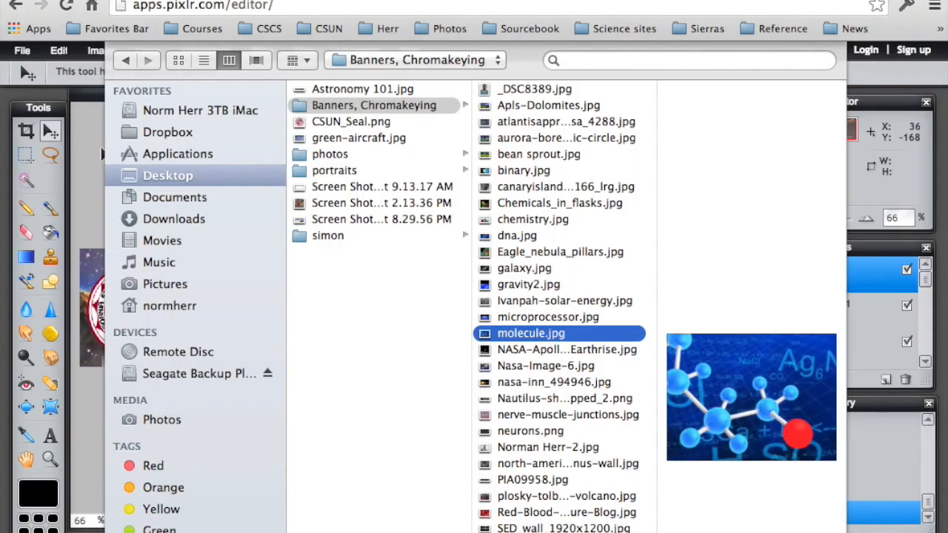
key("Return")
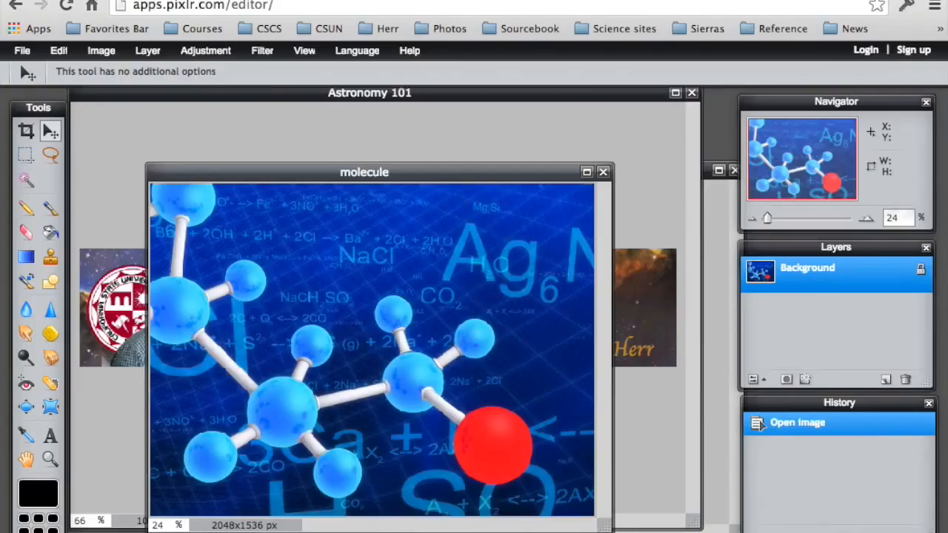
double_click(921, 272)
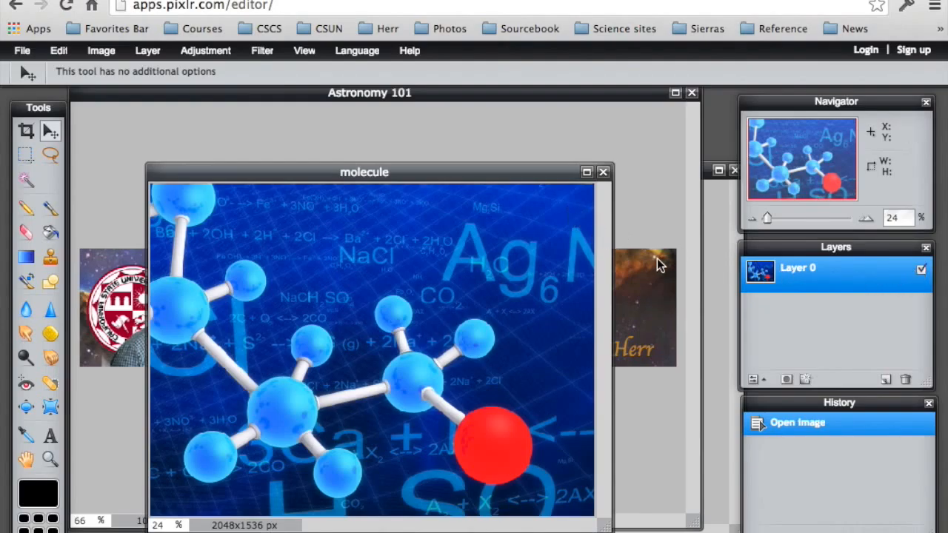
Step: Copy the molecule layer into the Astronomy 101 banner and shift it until the blue sphere and CO2 formula lie within the banner
left_click_drag(527, 172, 633, 473)
left_click_drag(770, 285, 338, 245)
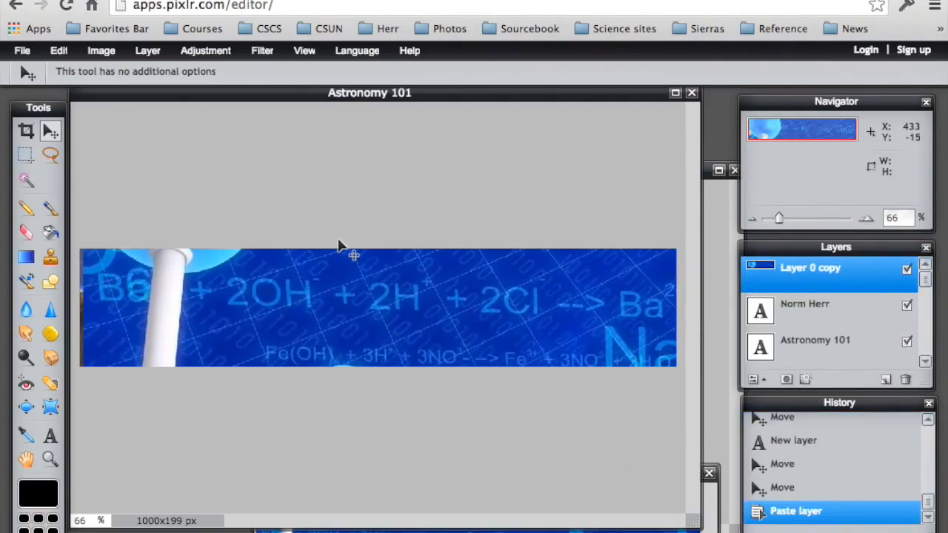
left_click_drag(392, 332, 339, 303)
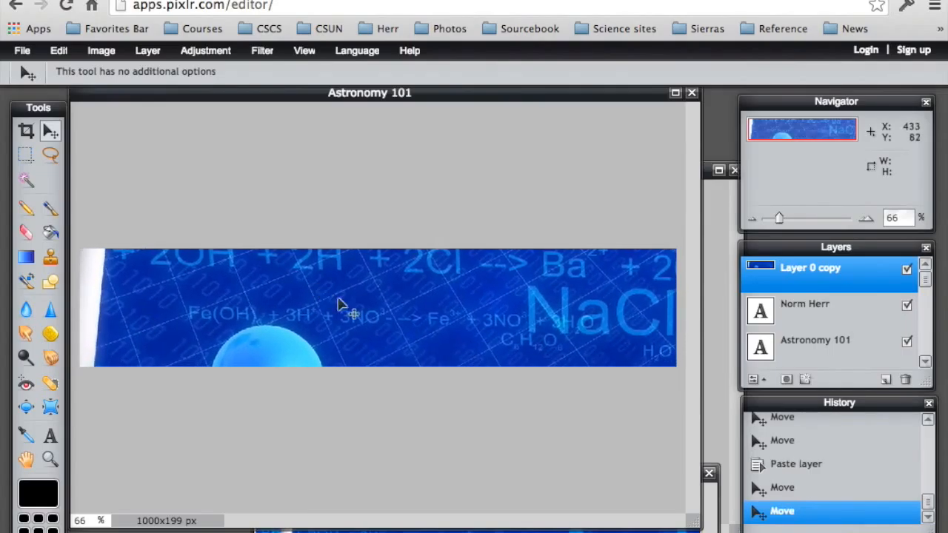
left_click_drag(406, 326, 342, 317)
left_click_drag(479, 316, 434, 300)
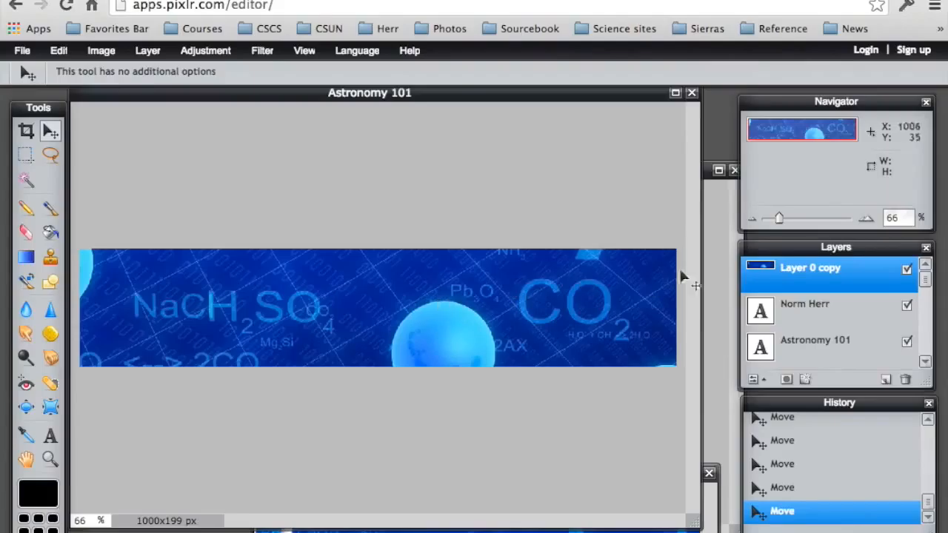
Step: Rename the pasted molecule layer CHEMISTRY and keep it selected
double_click(817, 271)
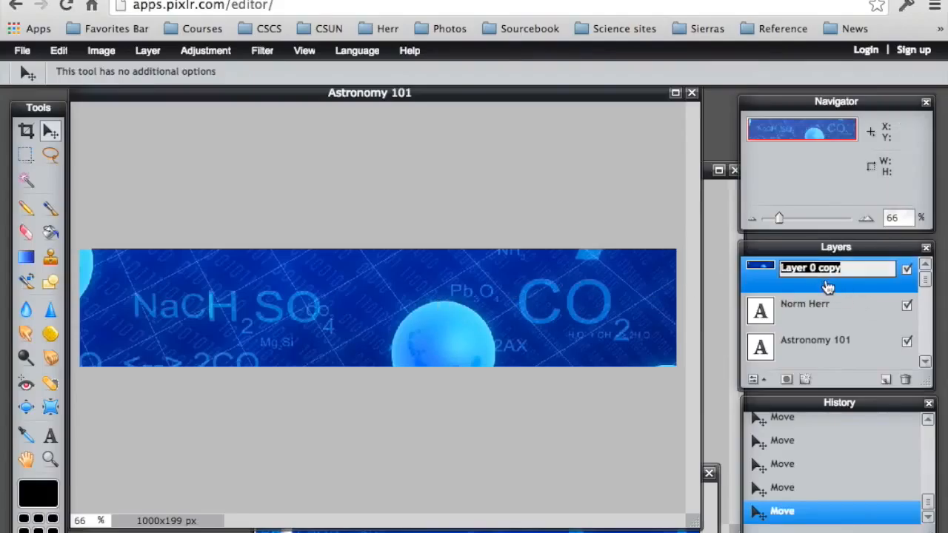
type("CHEMISTRY")
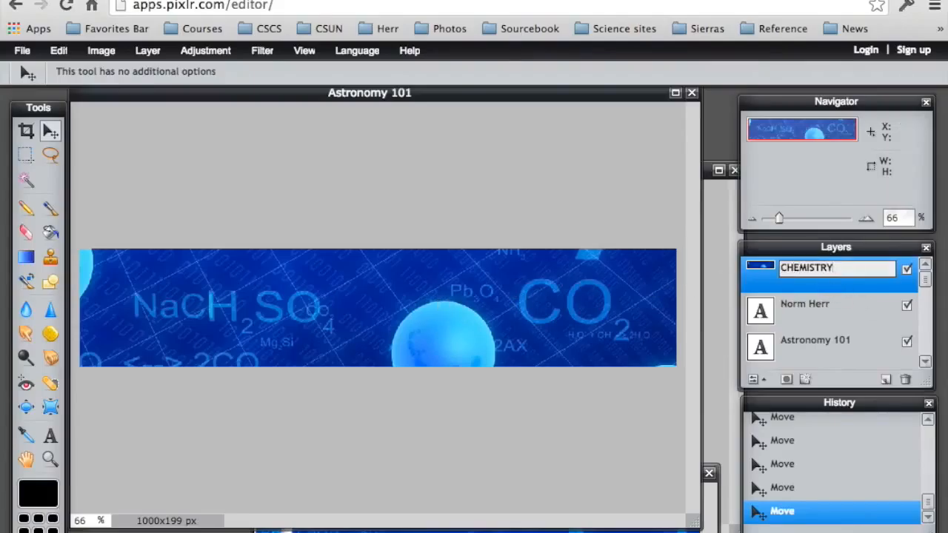
left_click(857, 312)
left_click(810, 279)
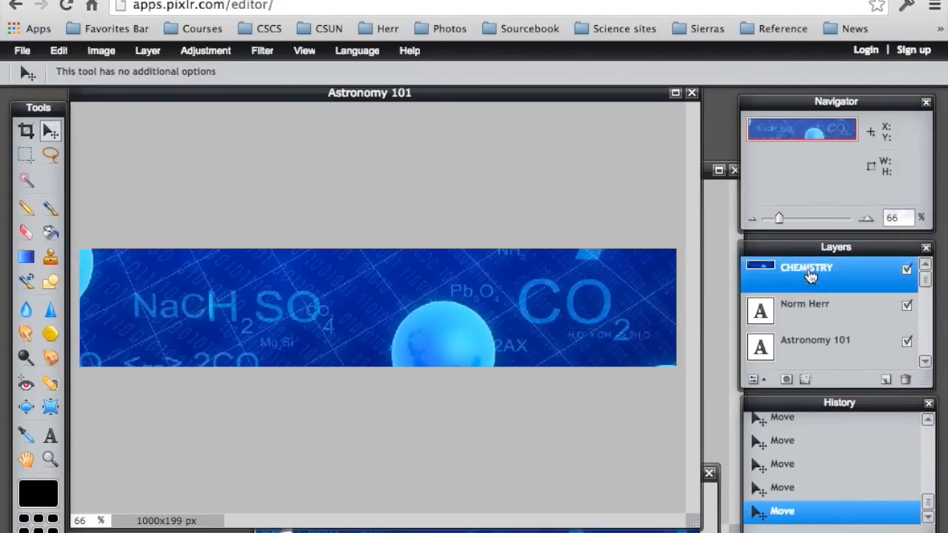
Step: Move the CHEMISTRY layer down the layer stack until it sits directly above the N AM wall layer
left_click_drag(811, 273, 811, 338)
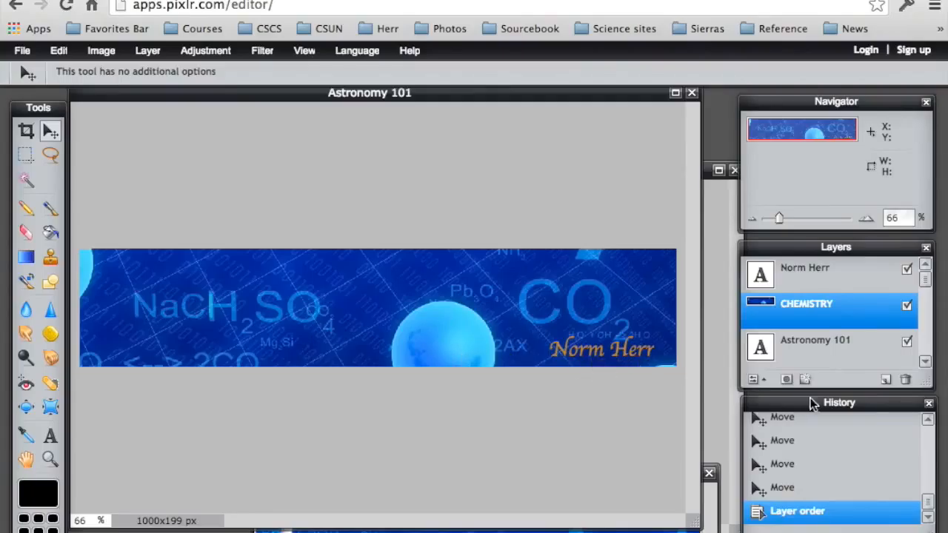
left_click_drag(929, 393, 929, 530)
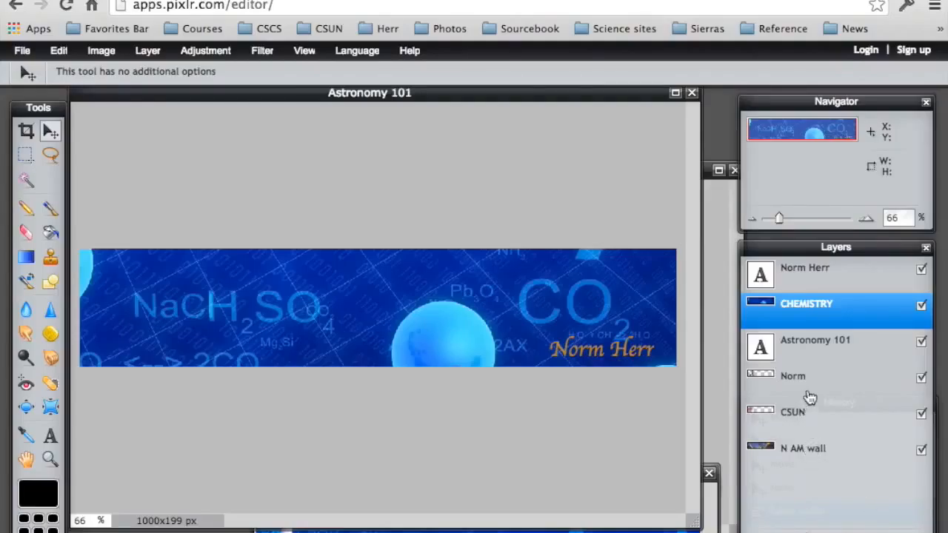
left_click_drag(811, 310, 805, 363)
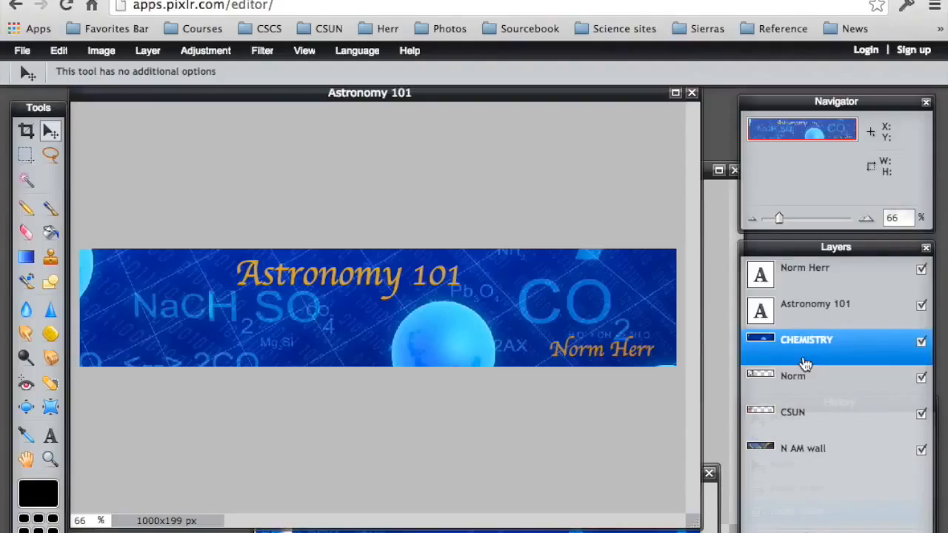
left_click_drag(809, 354, 800, 432)
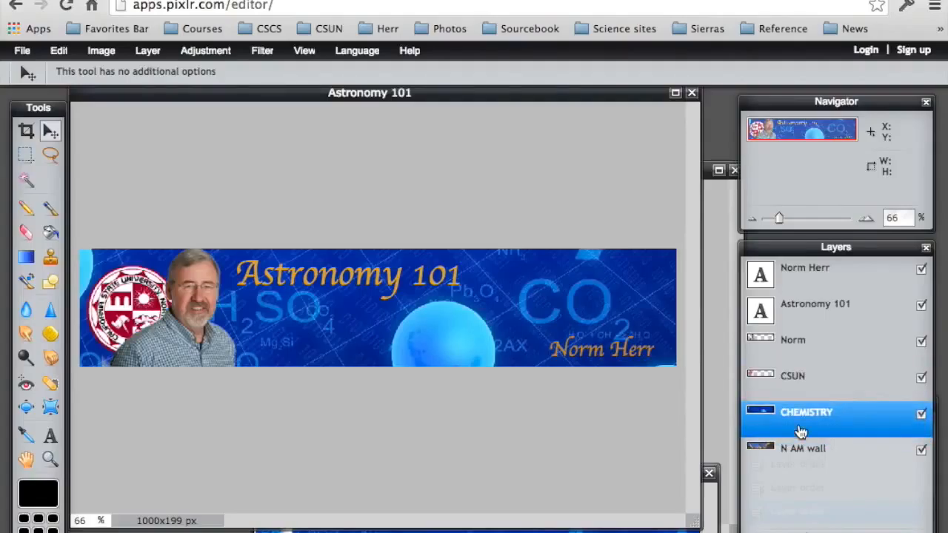
Step: Move the Astronomy 101 text layer down to between the CHEMISTRY and N AM wall layers
left_click(798, 311)
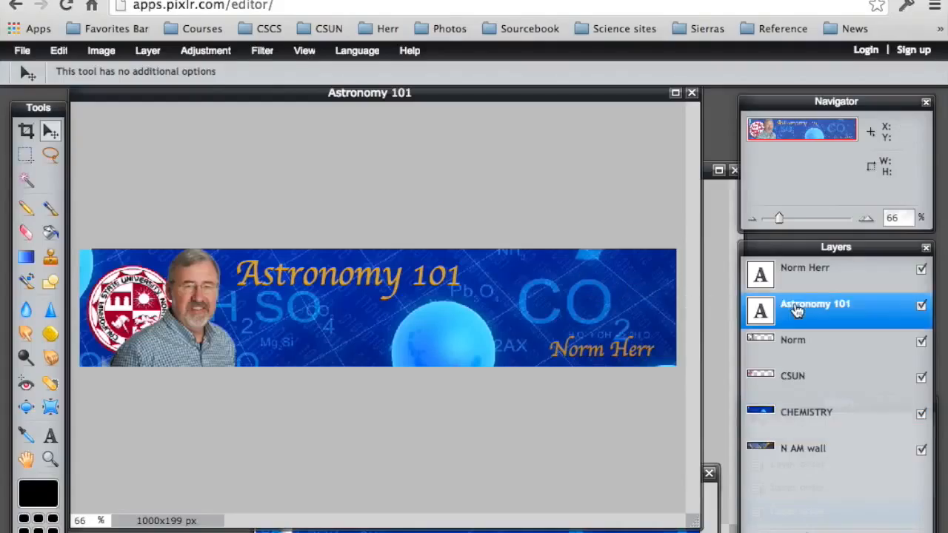
left_click_drag(797, 311, 792, 453)
left_click_drag(792, 465, 794, 454)
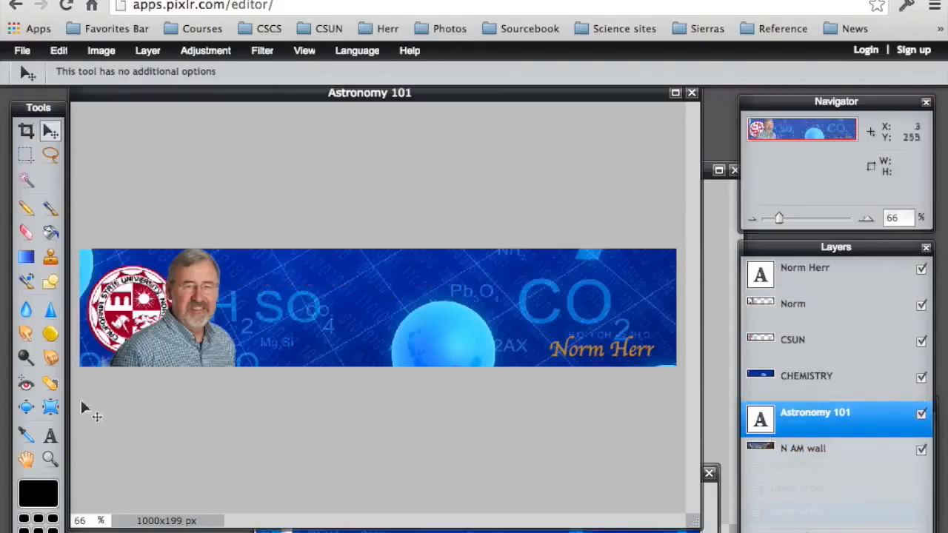
Step: Change the wording of the Astronomy 101 title text to Chemistry 101
left_click(51, 440)
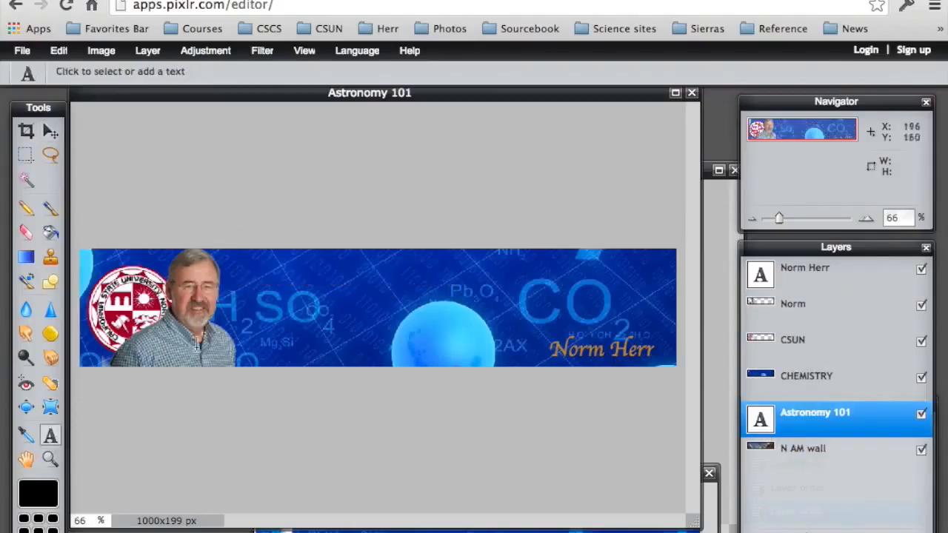
left_click(288, 278)
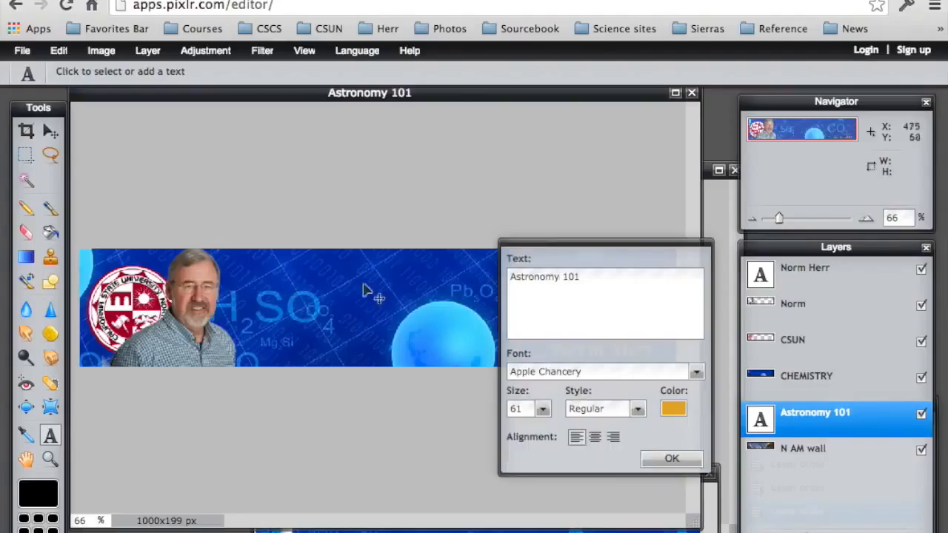
double_click(533, 277)
type("CH")
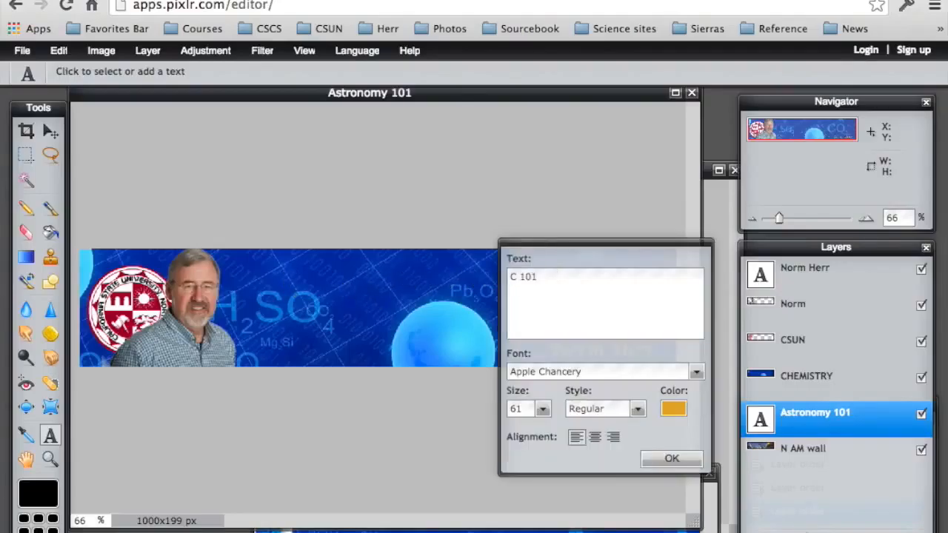
type("E")
key("BackSpace")
key("BackSpace")
type("hemistry")
Step: Colour the Chemistry 101 title white (ffffff) and raise its text layer directly above the CHEMISTRY layer
left_click(675, 412)
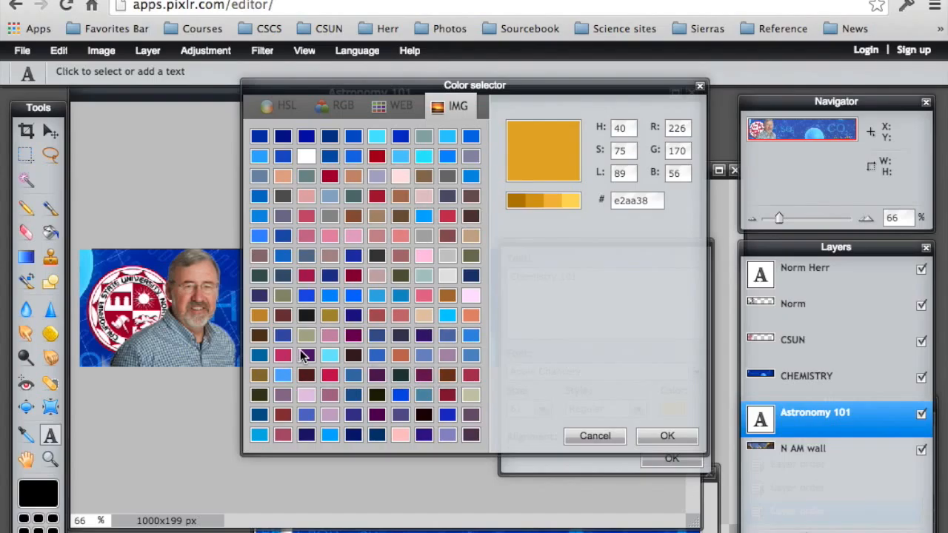
left_click(306, 155)
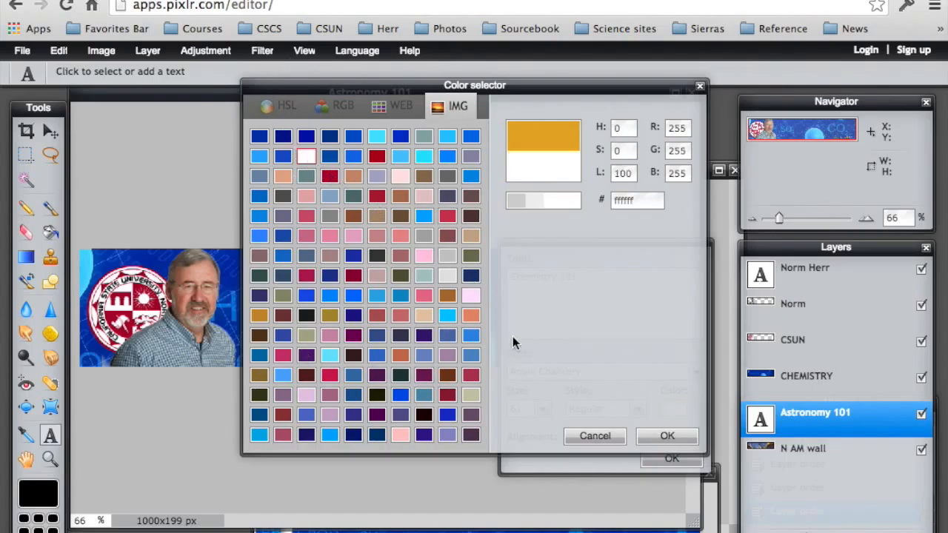
left_click(664, 437)
left_click(671, 459)
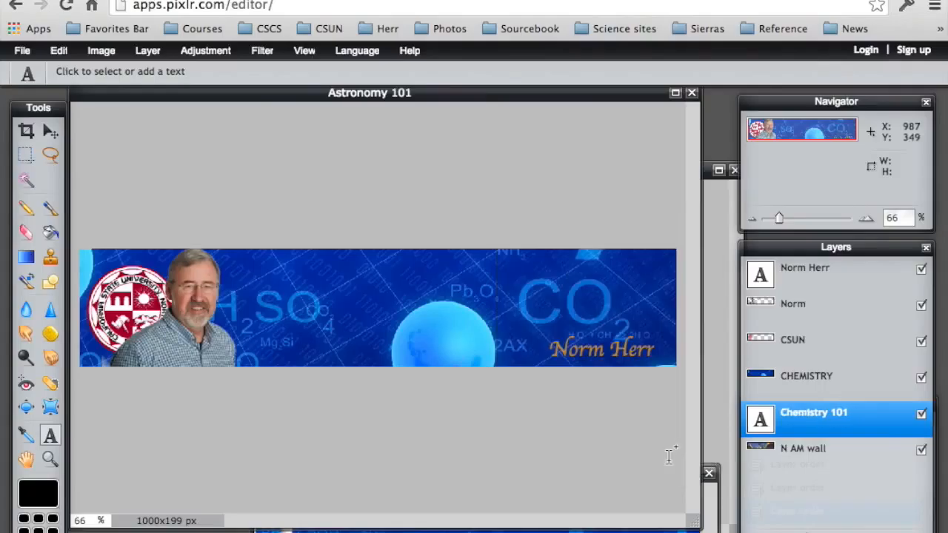
left_click_drag(760, 419, 762, 370)
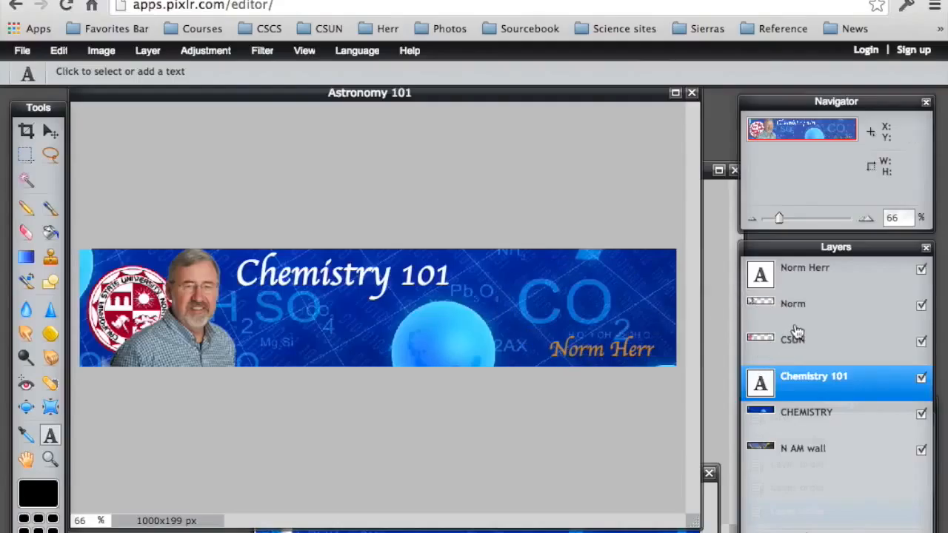
Step: Recolour the instructor's name text layer to the crimson image colour c61c55
left_click(814, 278)
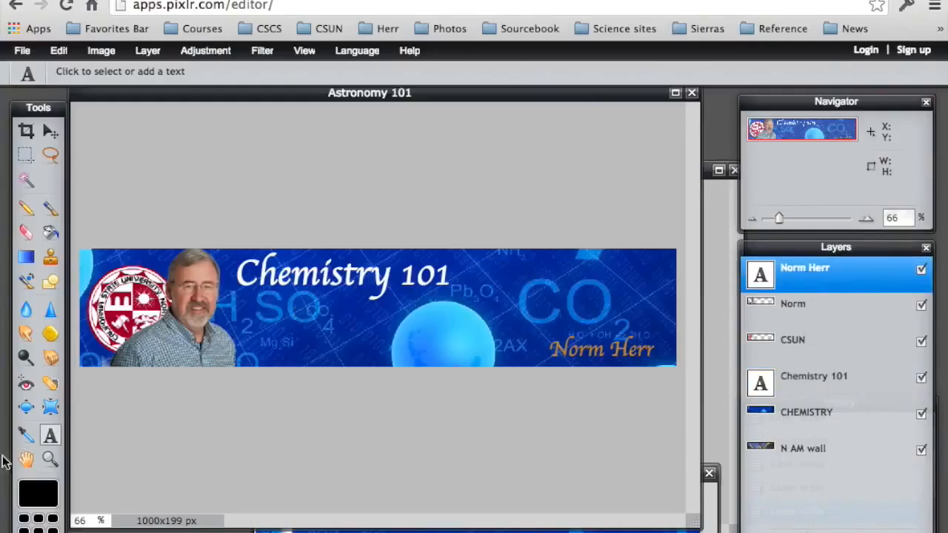
left_click(584, 350)
left_click(674, 410)
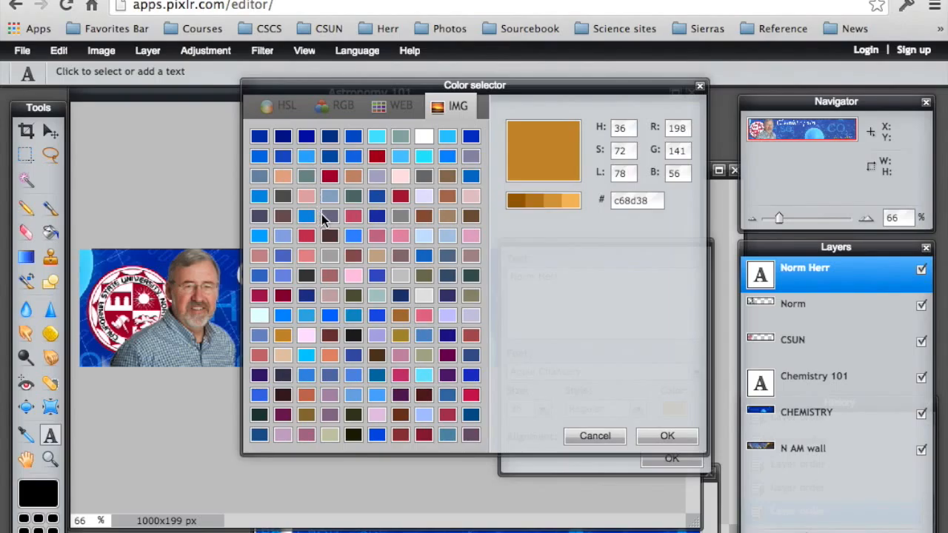
left_click(260, 298)
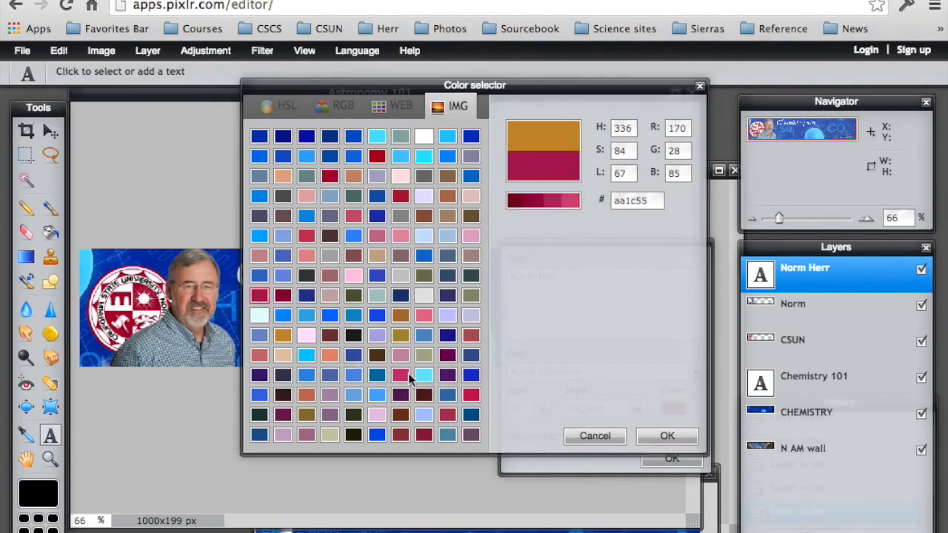
left_click(471, 395)
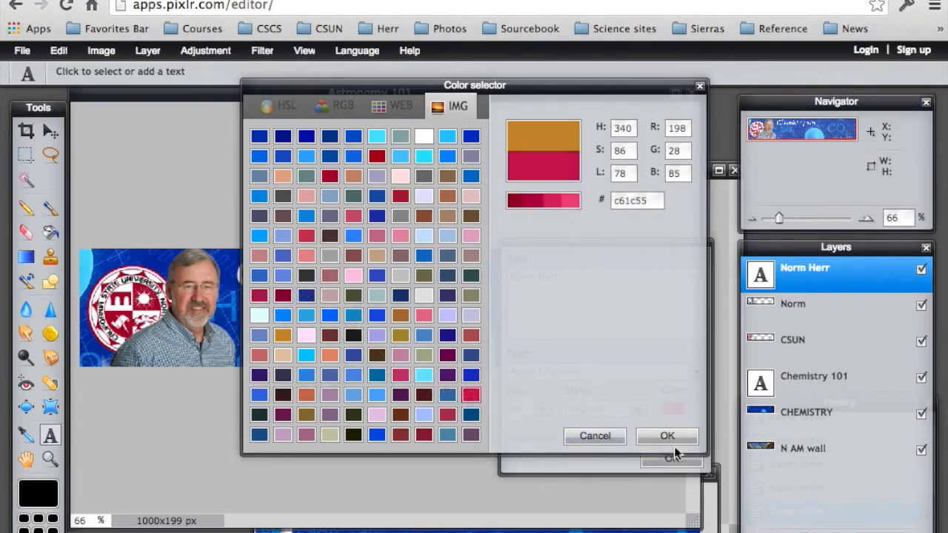
left_click(670, 438)
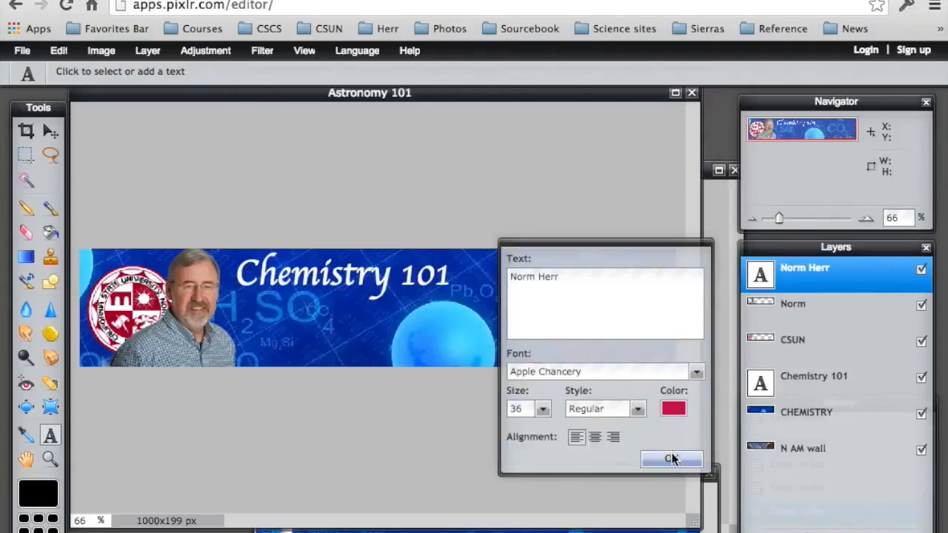
left_click(671, 459)
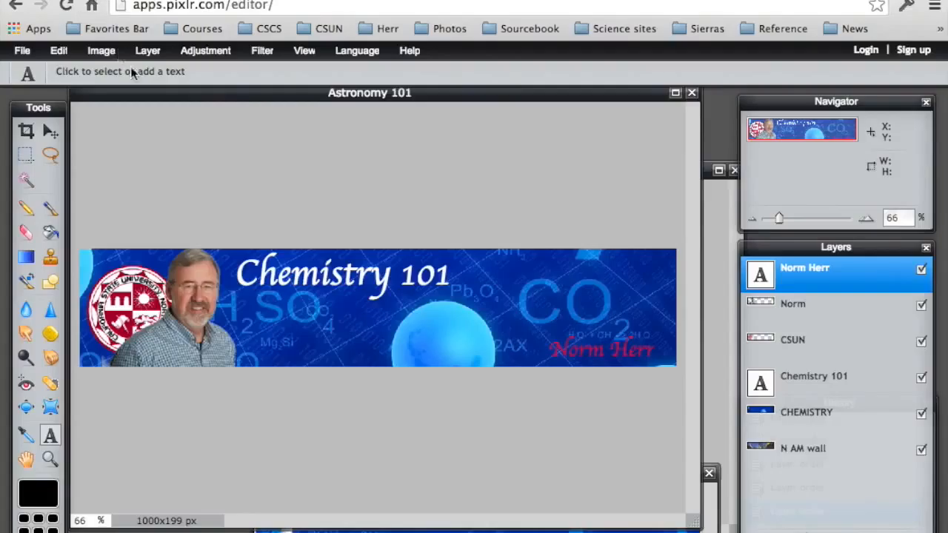
Step: Save the banner to the computer as a JPEG named Chemistry 101 in the Banners, Chromakeying folder
left_click(27, 51)
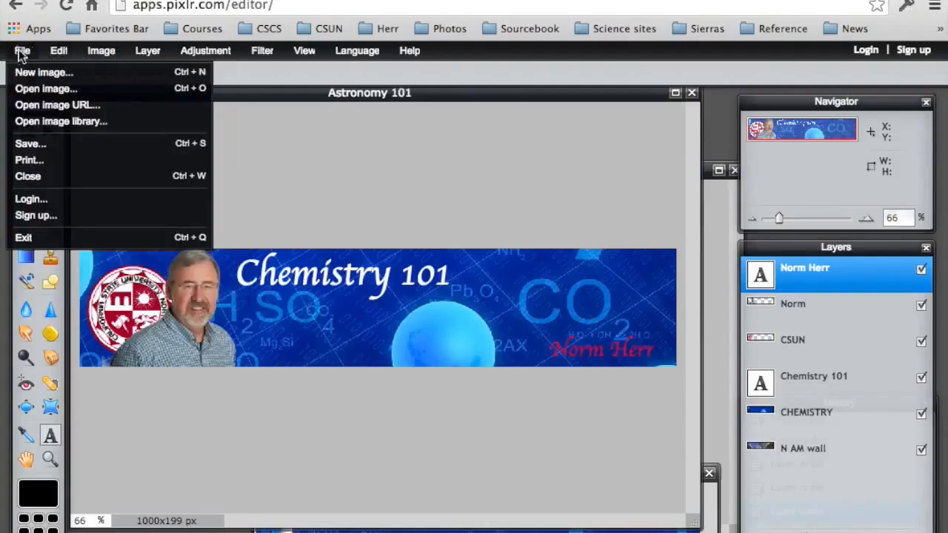
left_click(30, 143)
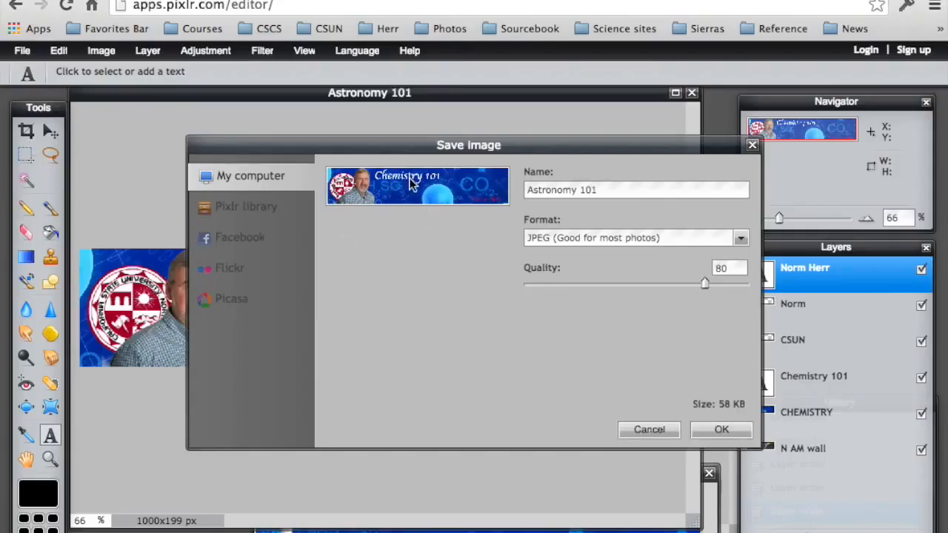
double_click(554, 190)
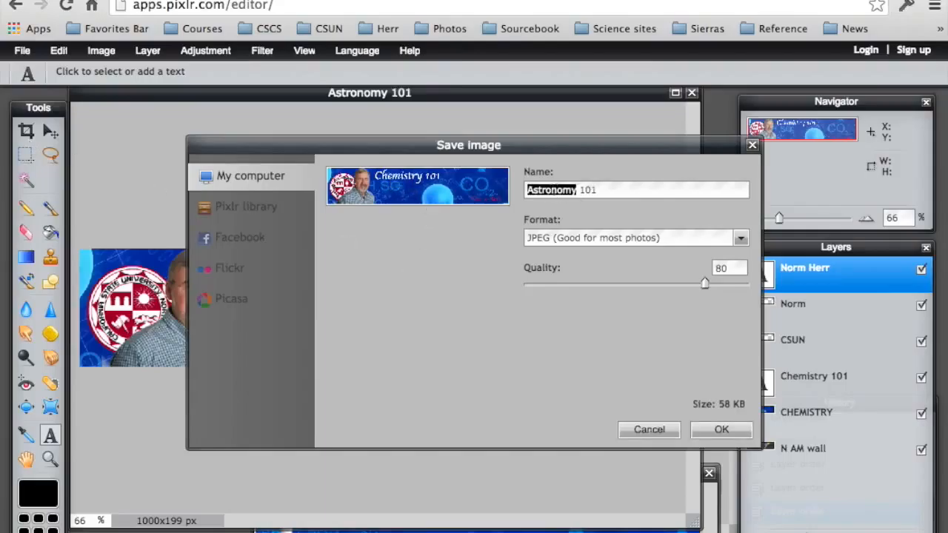
type("Chem")
key("BackSpace")
key("BackSpace")
type("mistry")
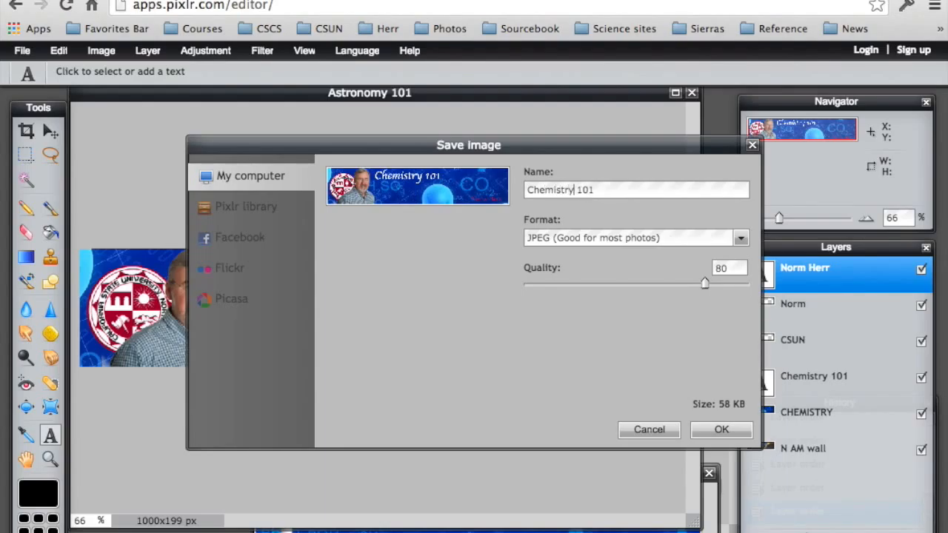
left_click(720, 431)
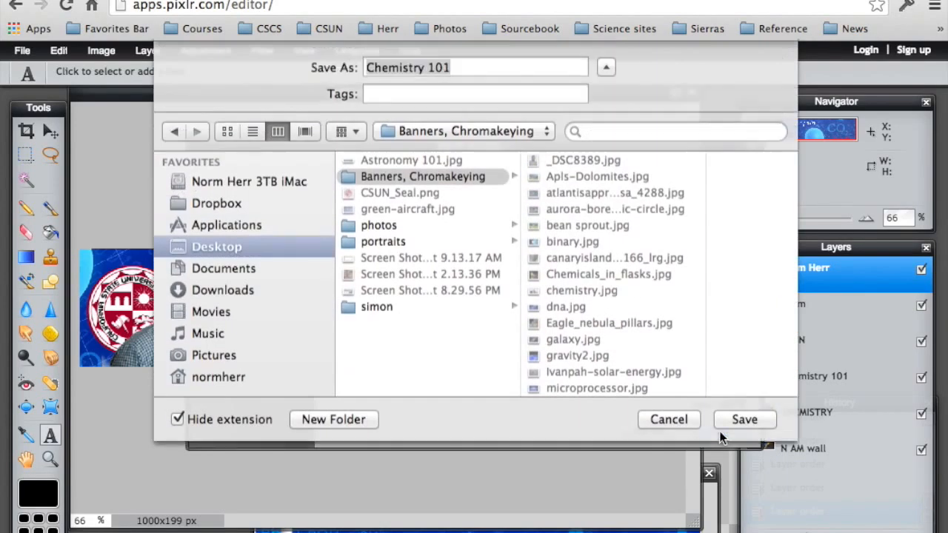
left_click(754, 428)
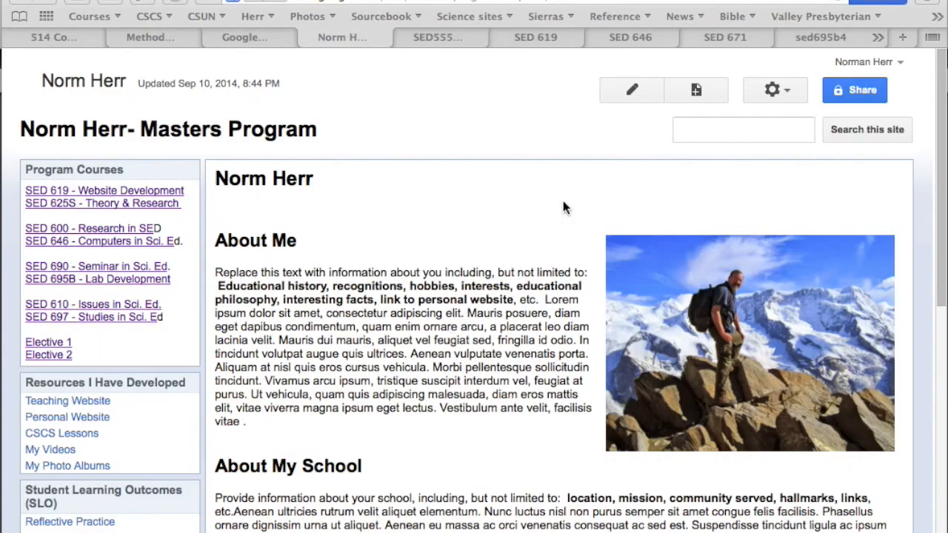
Step: Switch to the Google Sites page, open its site layout for editing and confirm the custom site width of 1000px
left_click(787, 91)
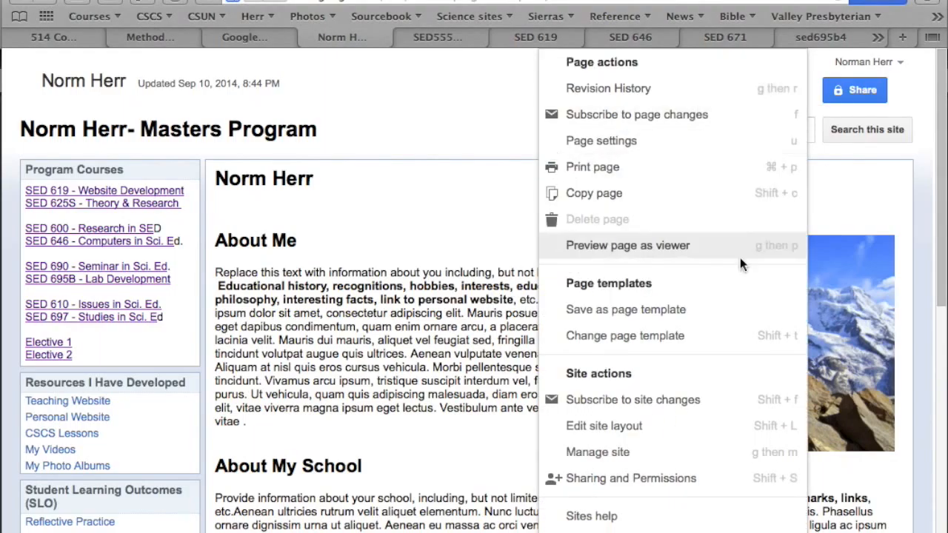
left_click(604, 426)
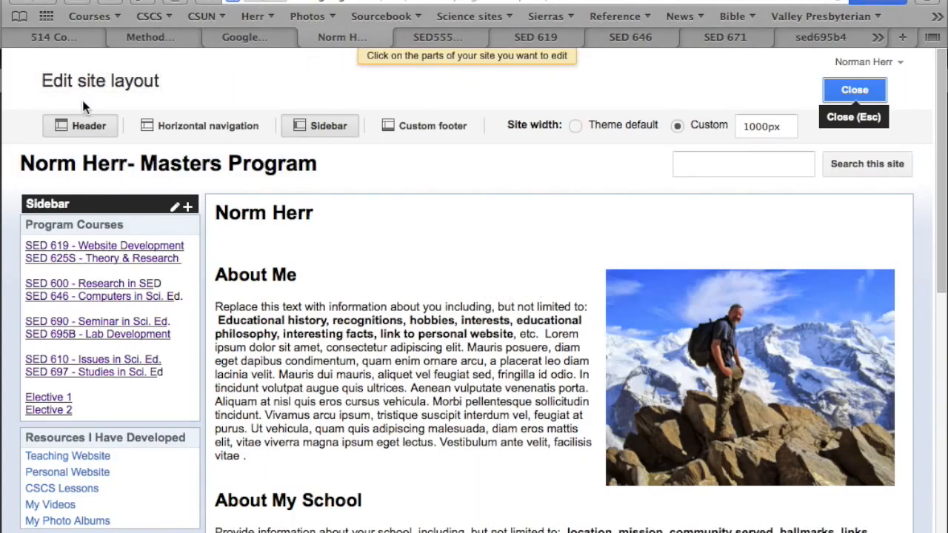
left_click(744, 127)
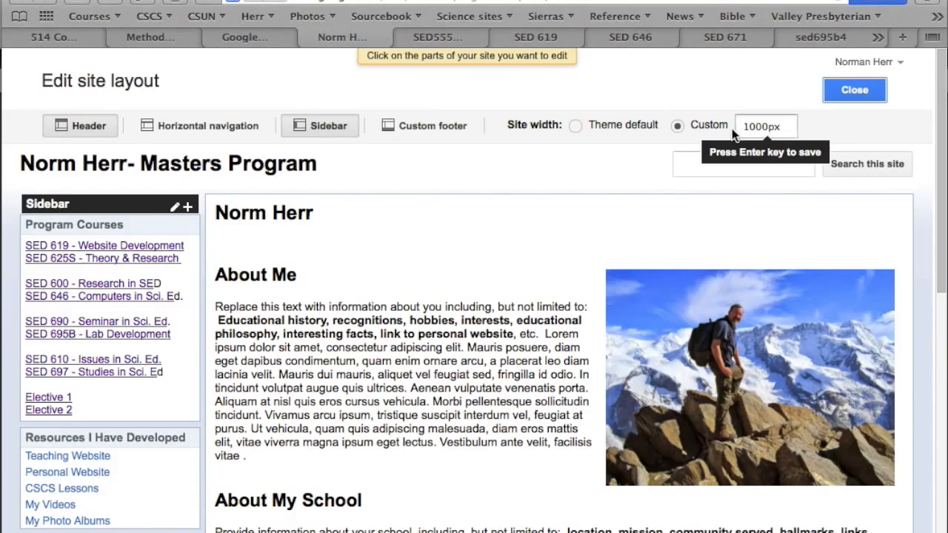
key("Return")
left_click(678, 127)
left_click(791, 127)
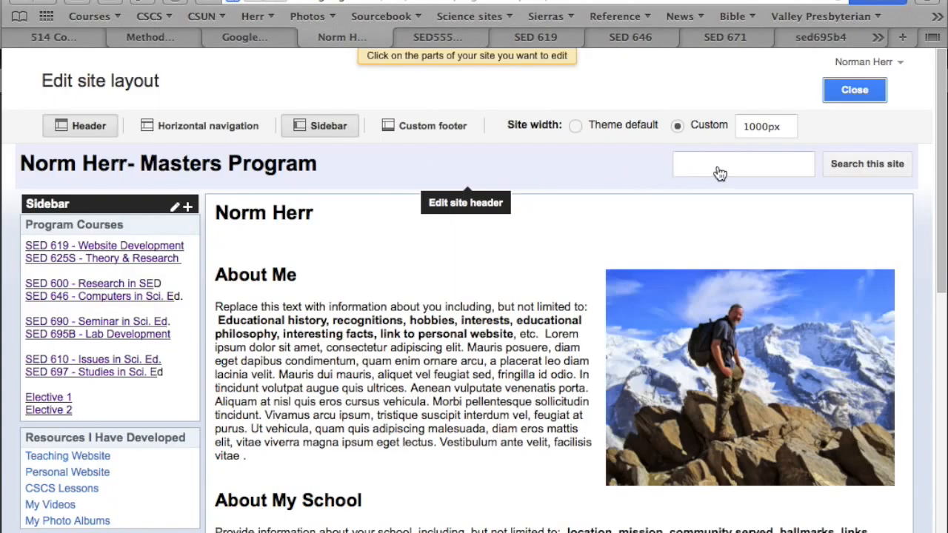
Step: Configure the site header with a custom logo, using Astronomy 101.jpg from the Desktop
left_click(549, 174)
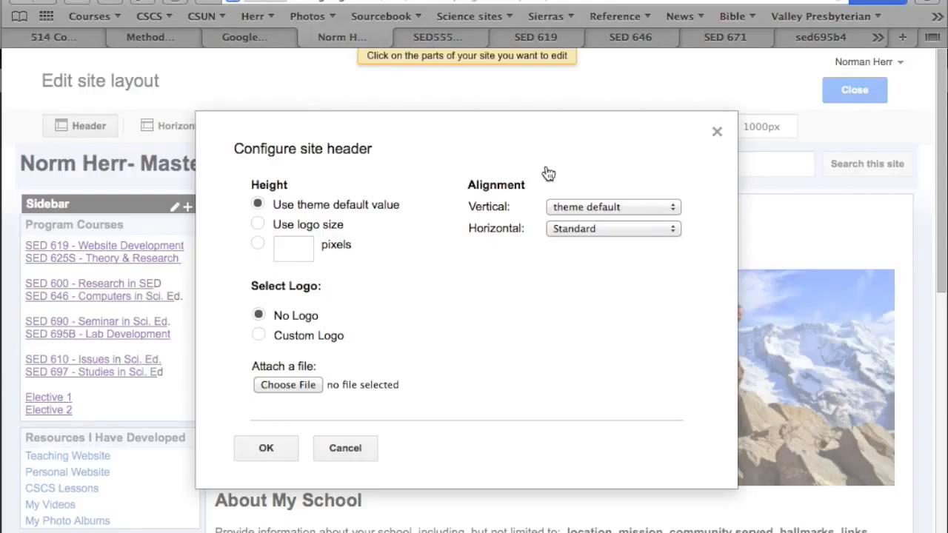
left_click(259, 335)
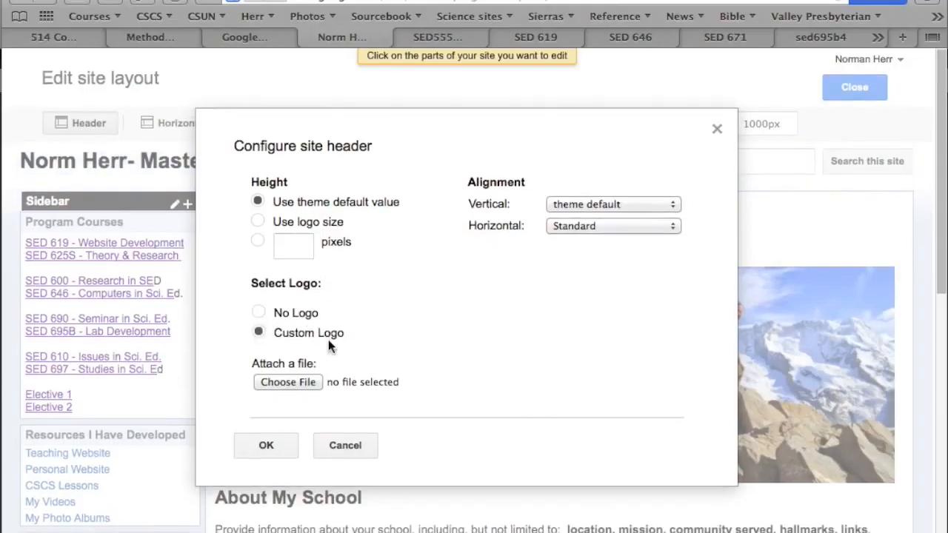
left_click(289, 382)
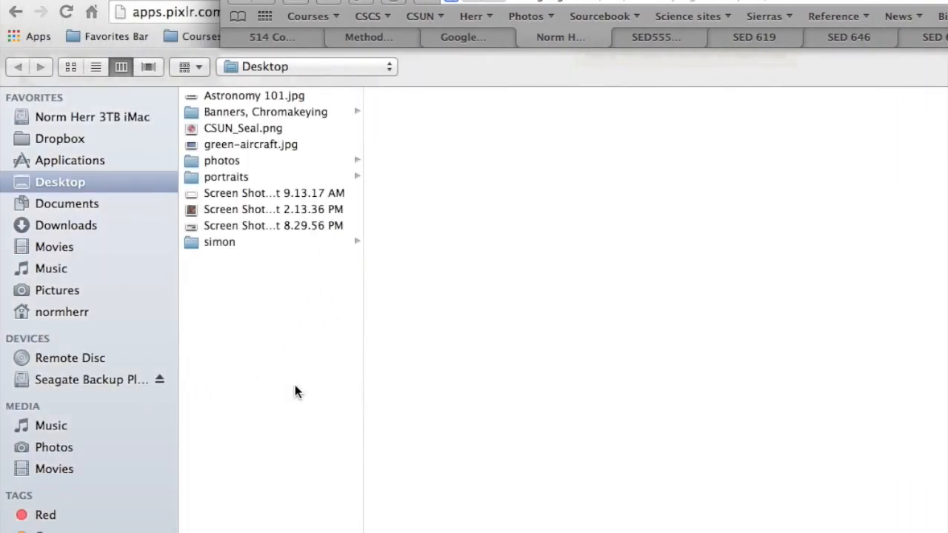
left_click(273, 97)
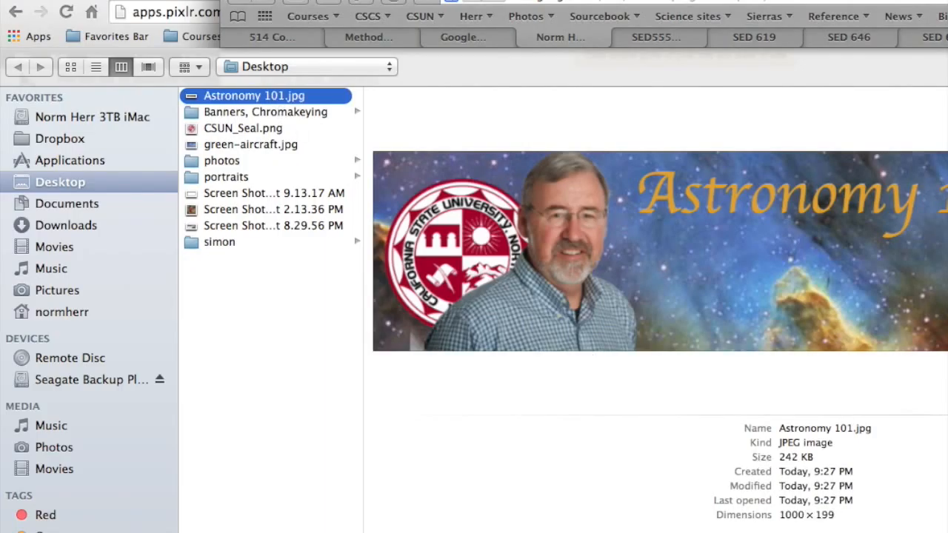
key("Return")
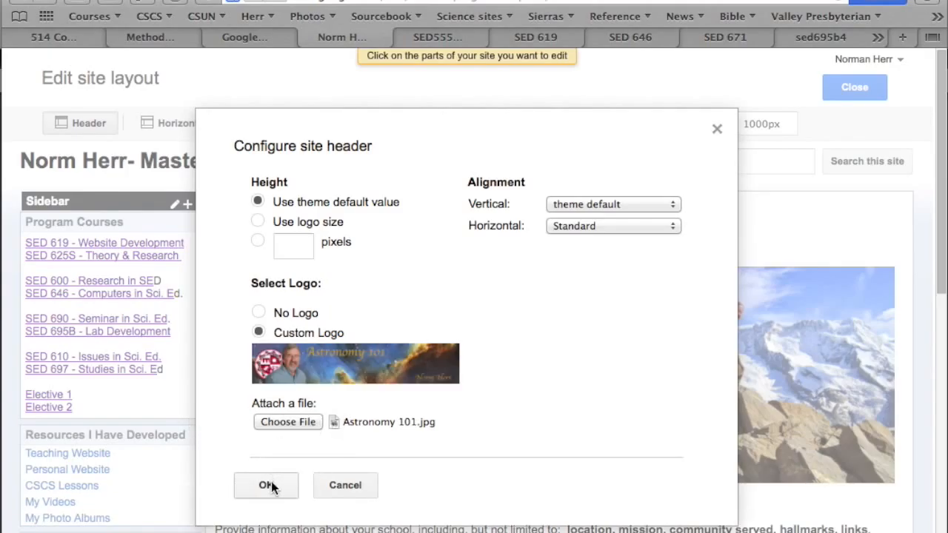
left_click(268, 485)
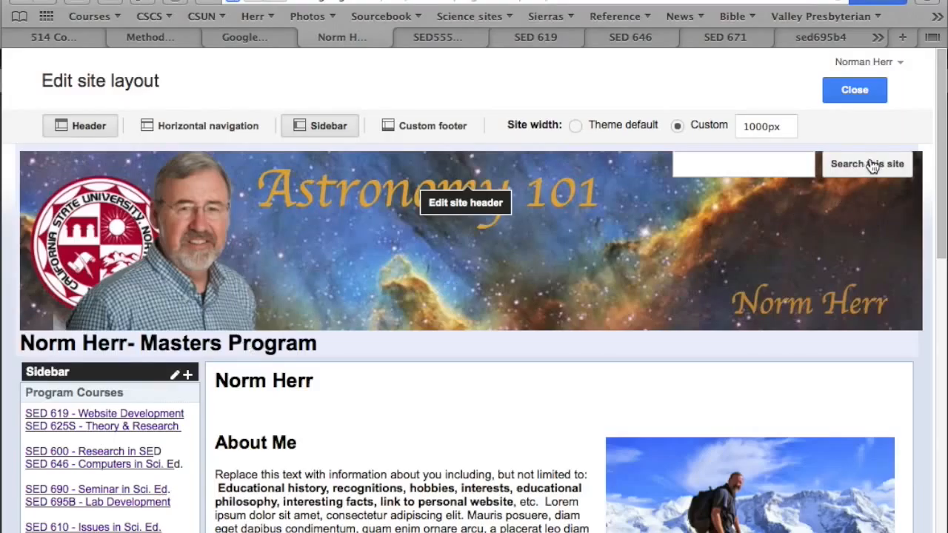
Step: Set the site header's vertical alignment to bottom and apply the header configuration
left_click(592, 273)
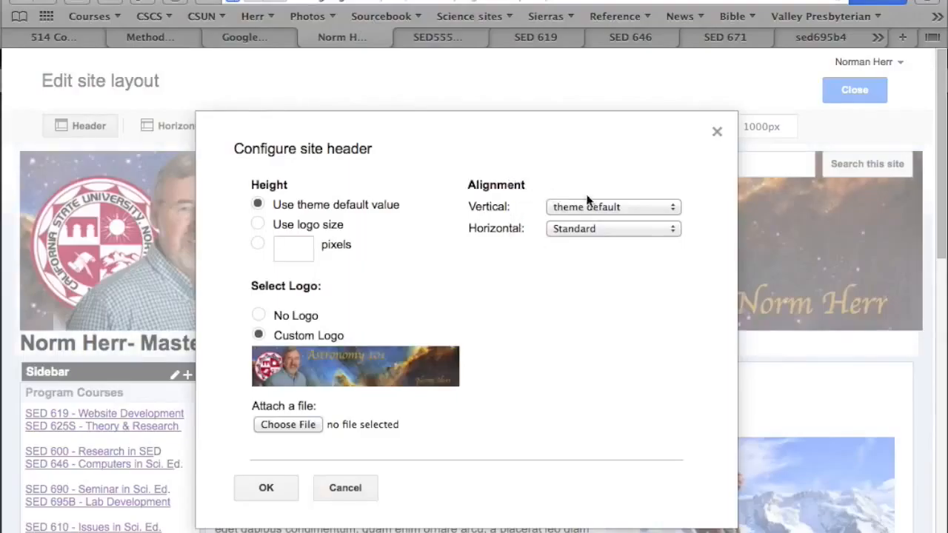
left_click(669, 208)
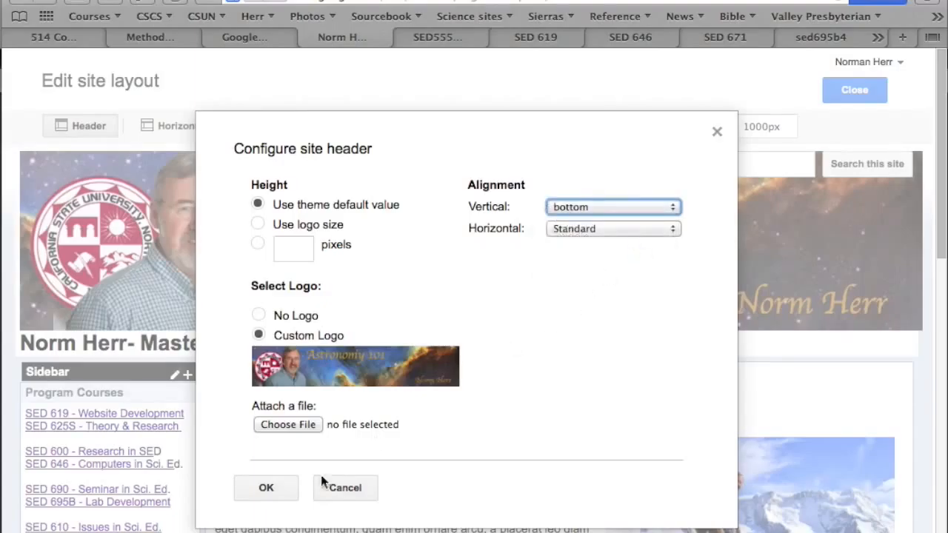
left_click(283, 489)
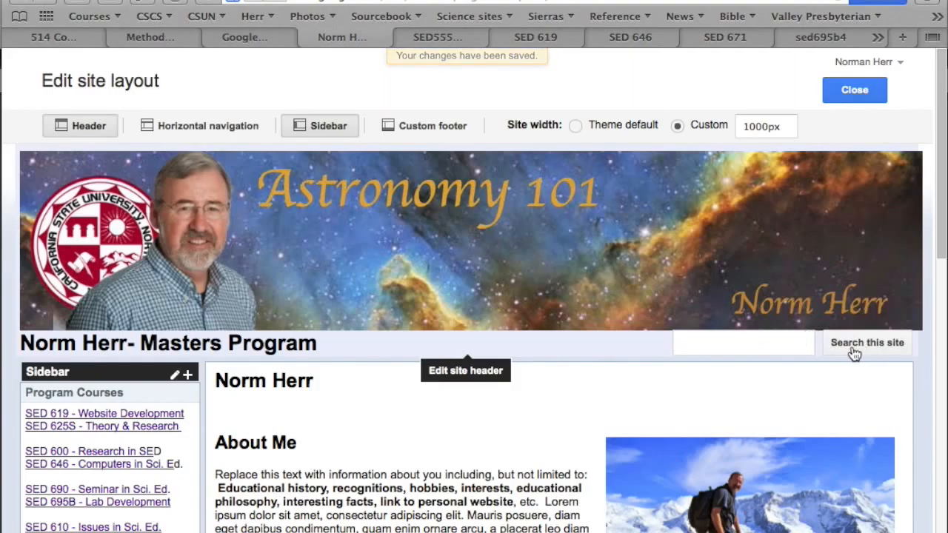
Step: Set the site header's vertical alignment to middle, apply it and finish editing the site layout
left_click(685, 257)
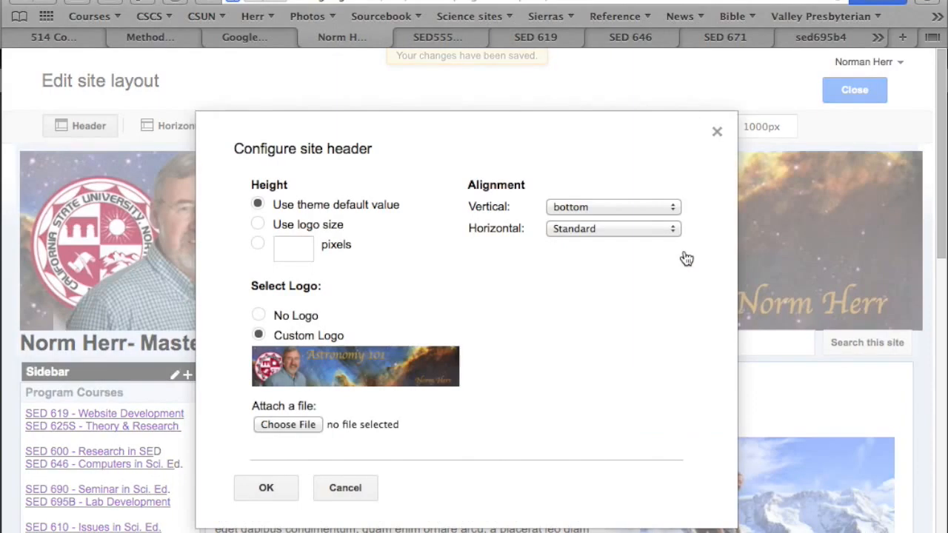
left_click(663, 208)
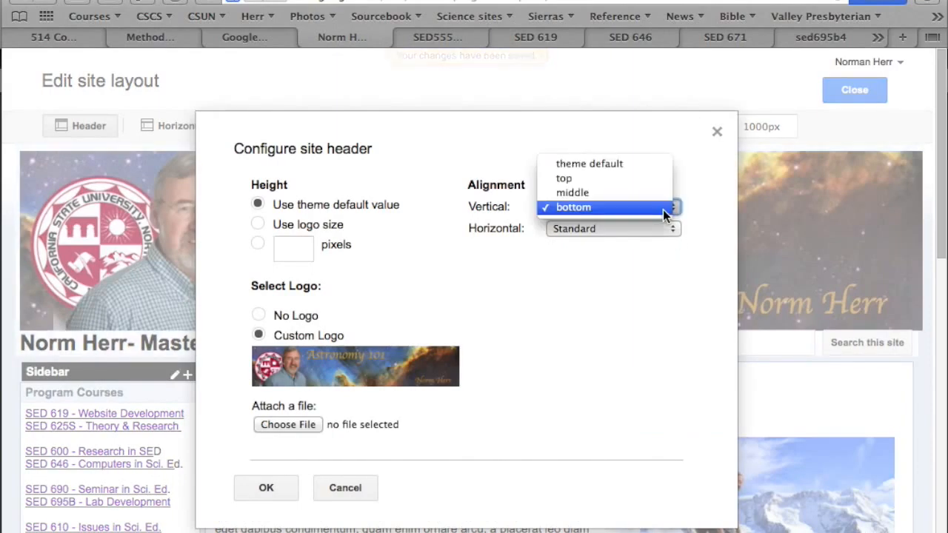
left_click(653, 197)
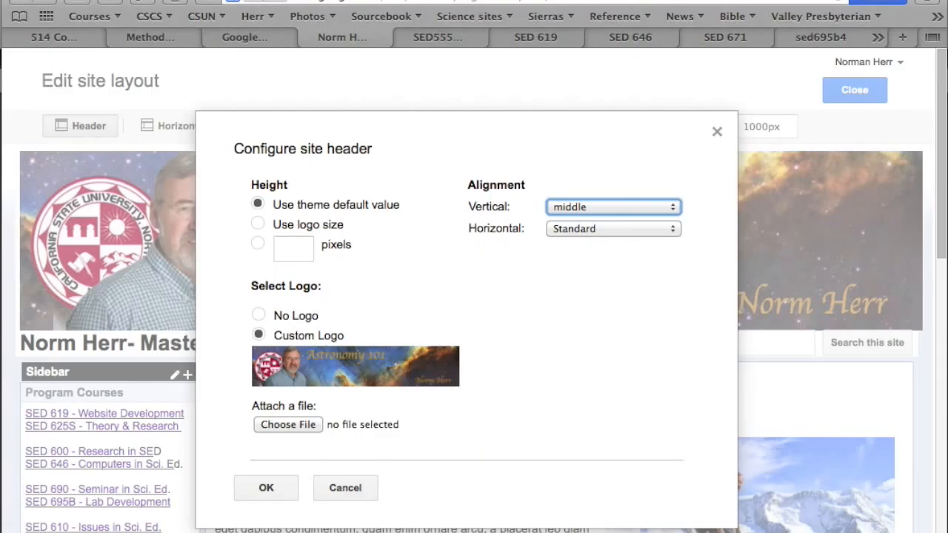
left_click(289, 496)
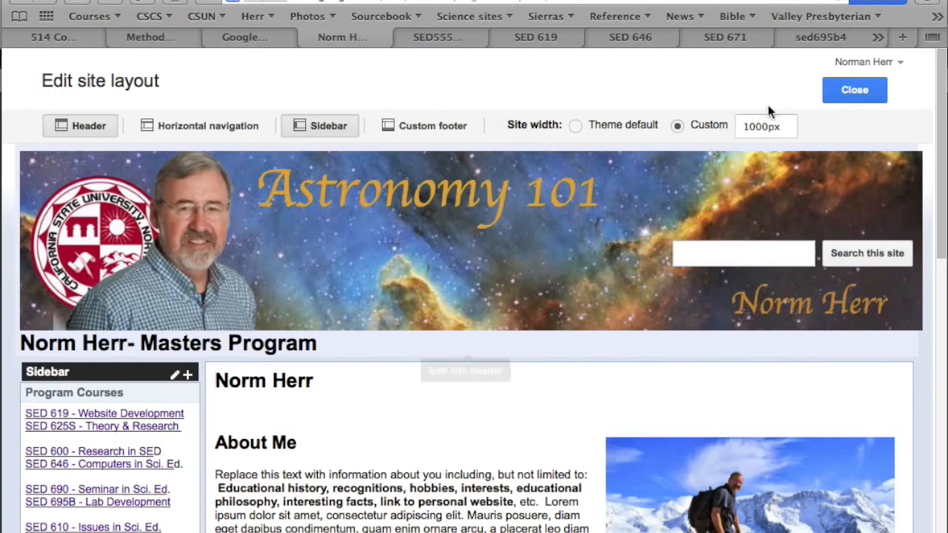
left_click(853, 90)
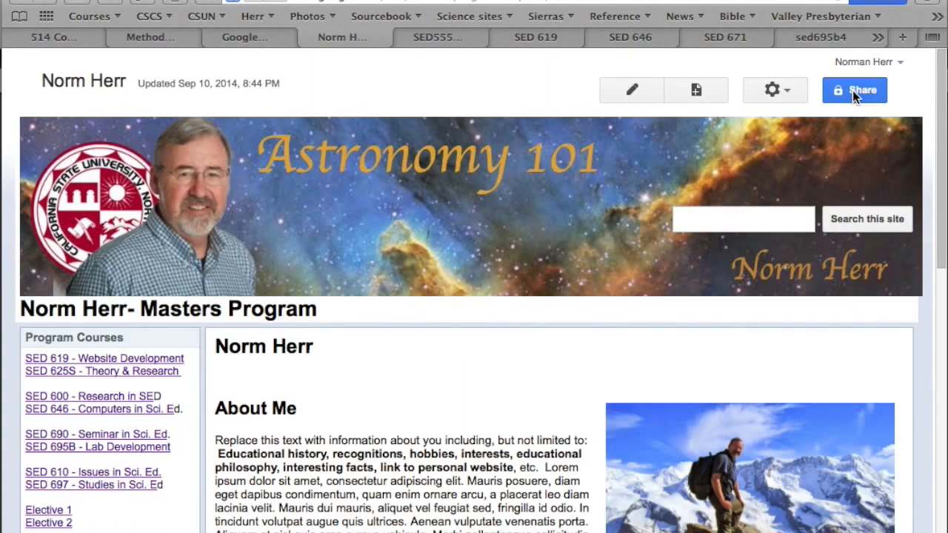
Step: Turn off showing the site name at the top of pages in the site's general settings, save and return to the site
left_click(788, 92)
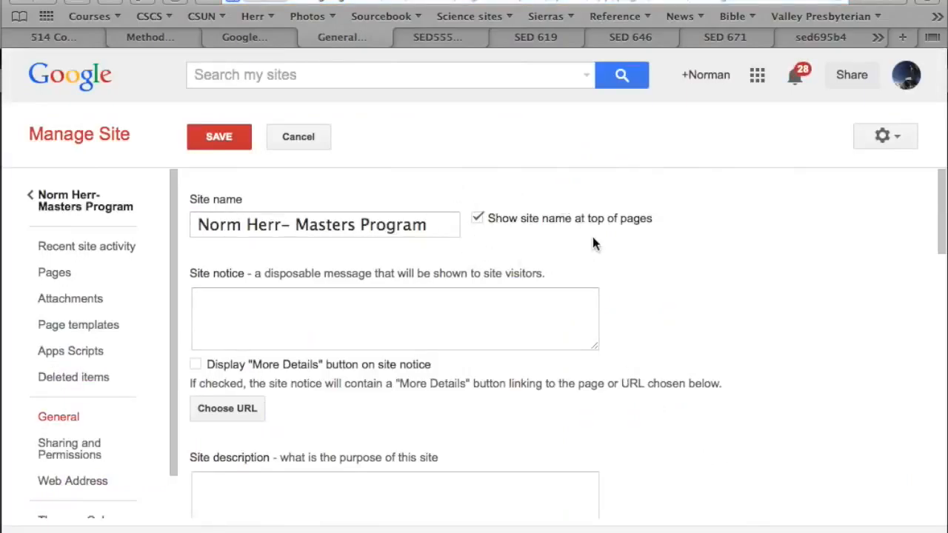
left_click(478, 219)
left_click(207, 139)
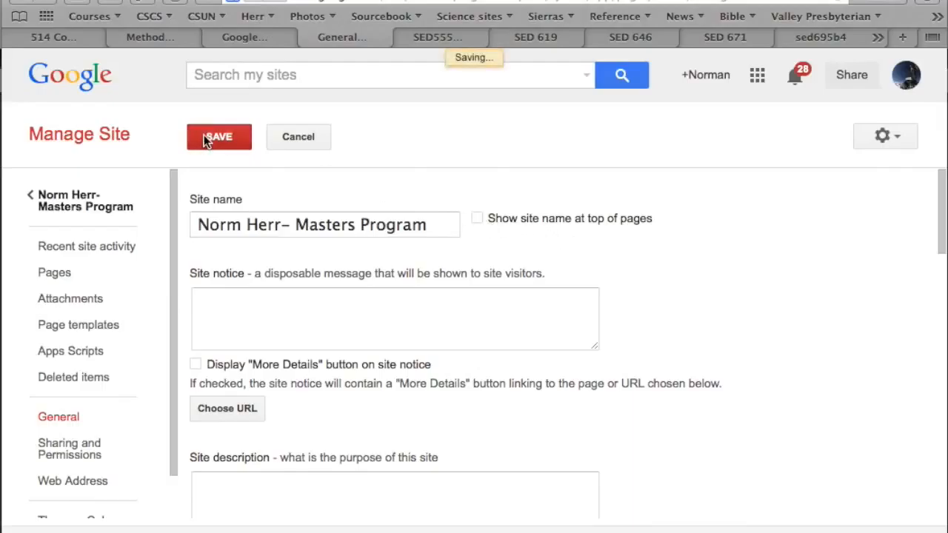
left_click(72, 200)
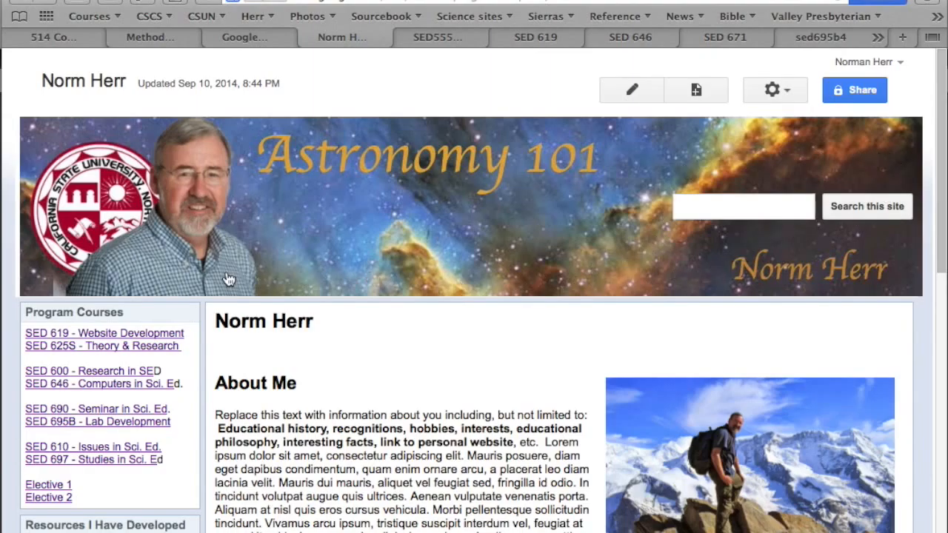
Step: Visit the SED 619, SED 625S and SED 600 course pages to check the header banner on each
scroll(120, 315, "down", 2)
left_click(102, 298)
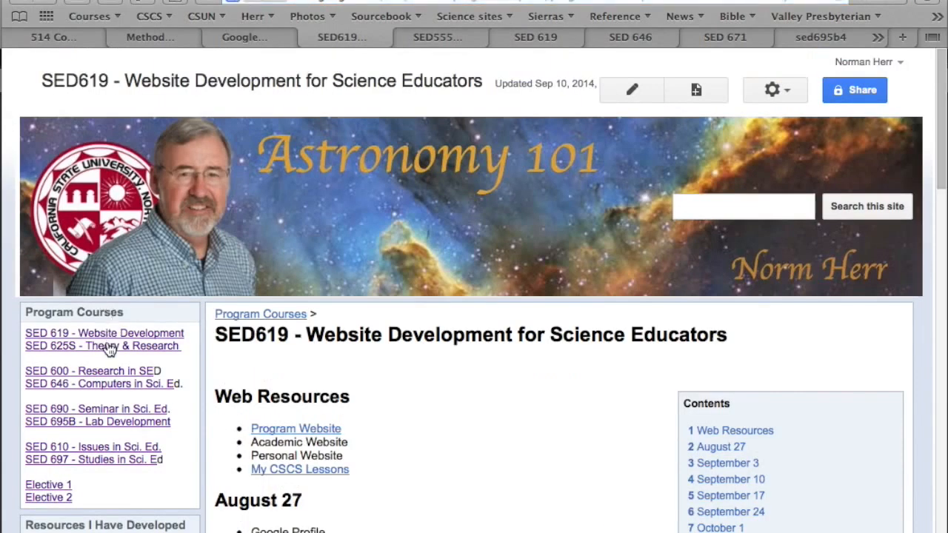
left_click(110, 346)
left_click(117, 372)
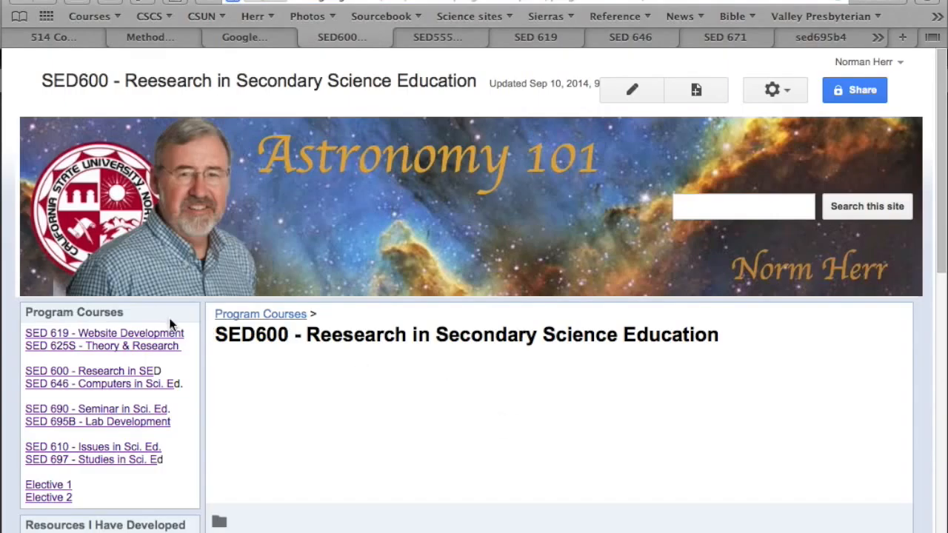
Step: Change the site's base theme to Ski in the site management settings, save it and return to the site
scroll(169, 326, "down", 1)
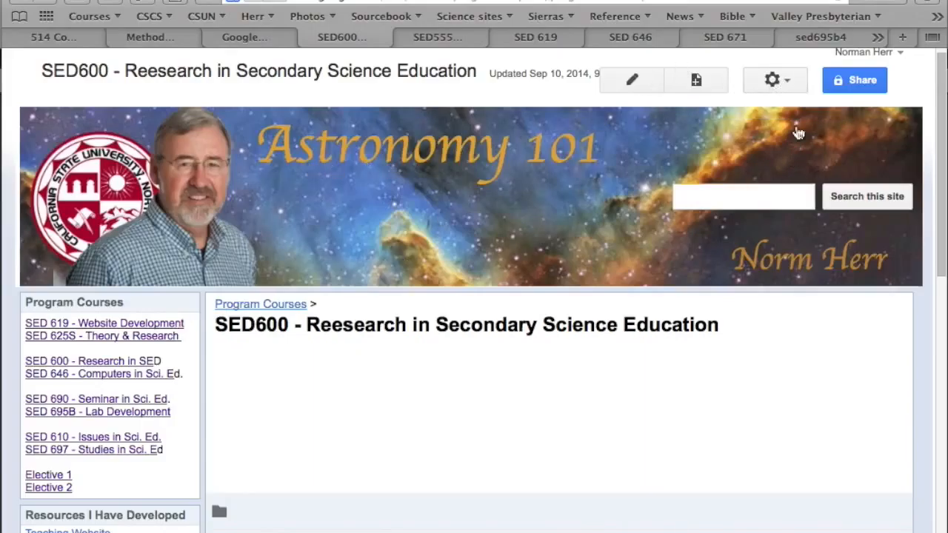
left_click(791, 84)
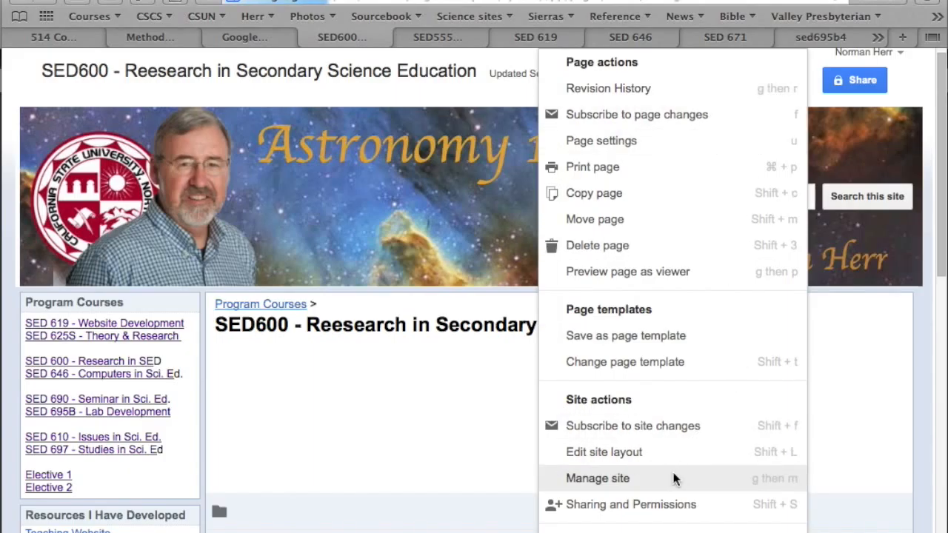
left_click(620, 478)
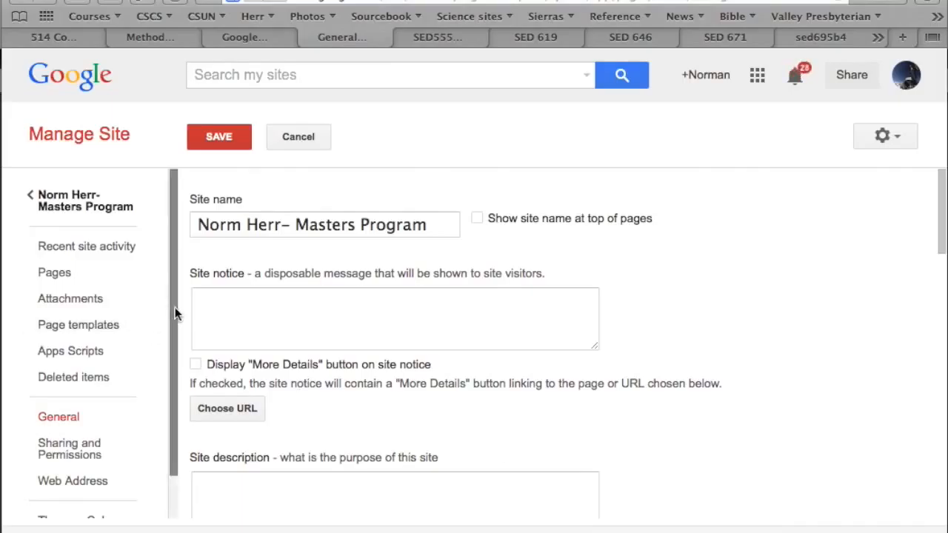
scroll(175, 307, "down", 1)
left_click(88, 477)
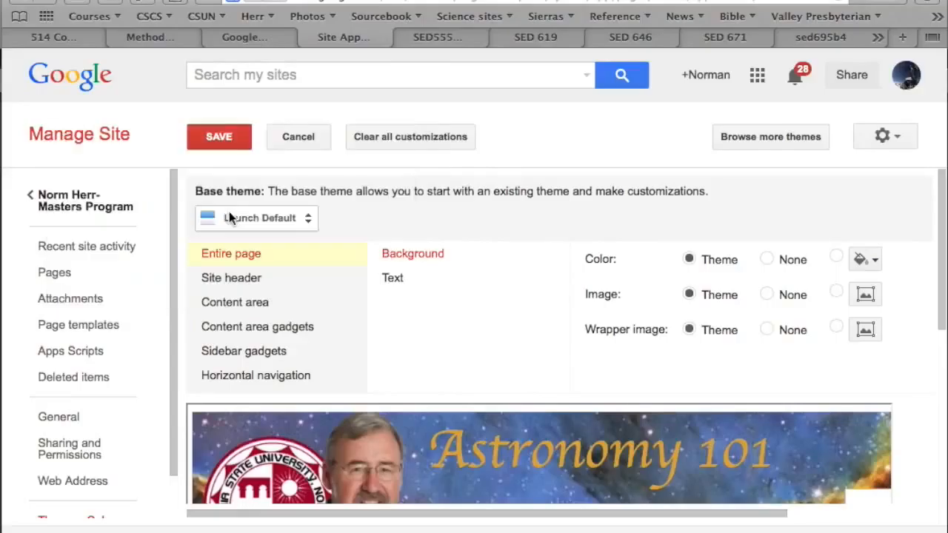
left_click(307, 217)
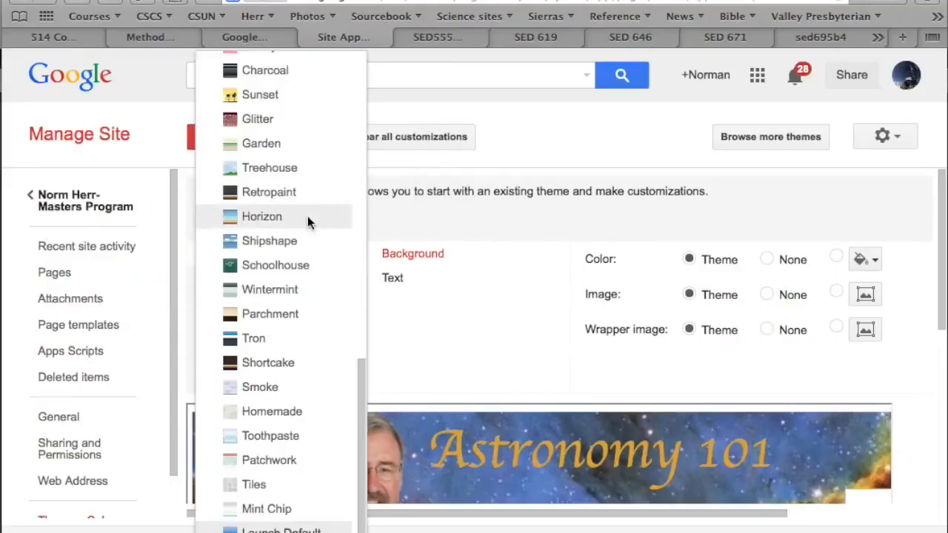
scroll(307, 215, "up", 10)
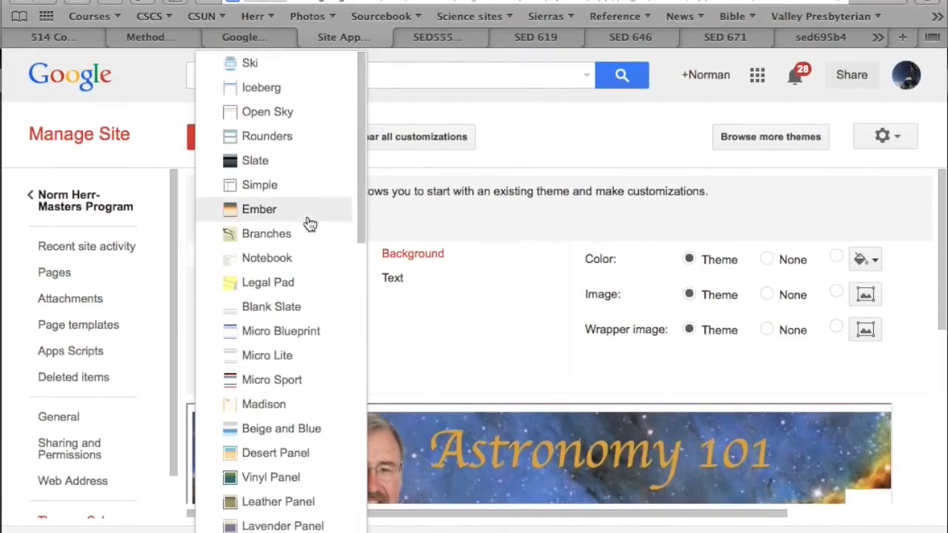
left_click(285, 65)
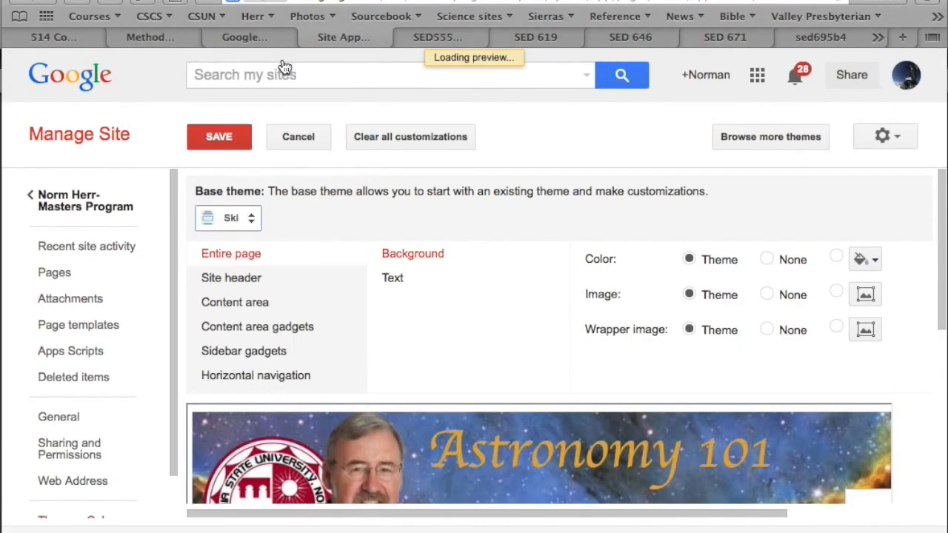
left_click(237, 132)
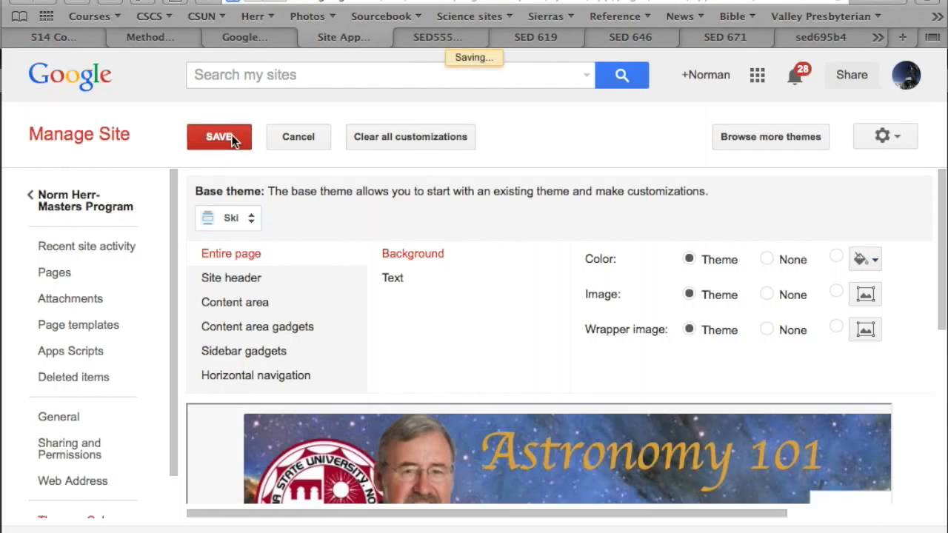
left_click(68, 208)
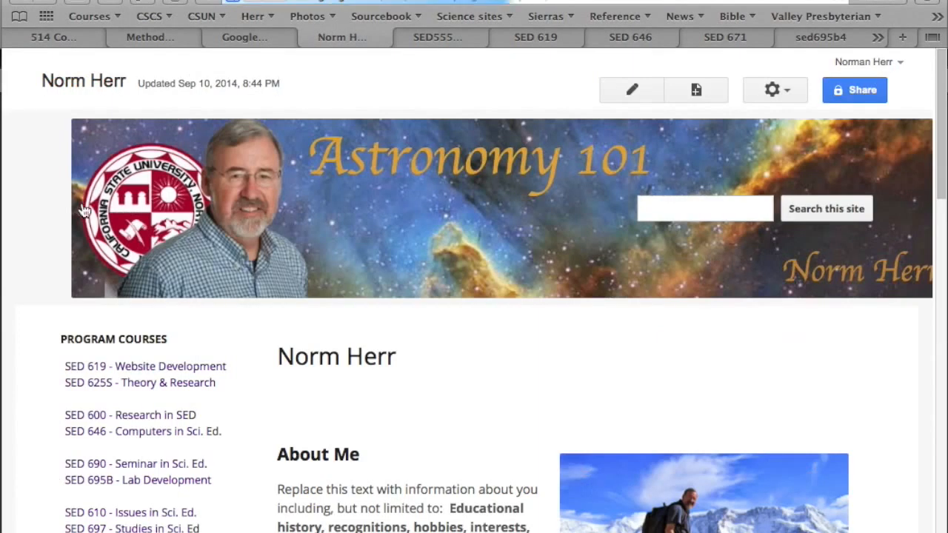
Step: Examine how the banner's right edge lines up with the page content area, magnifying the view there
scroll(548, 307, "down", 1)
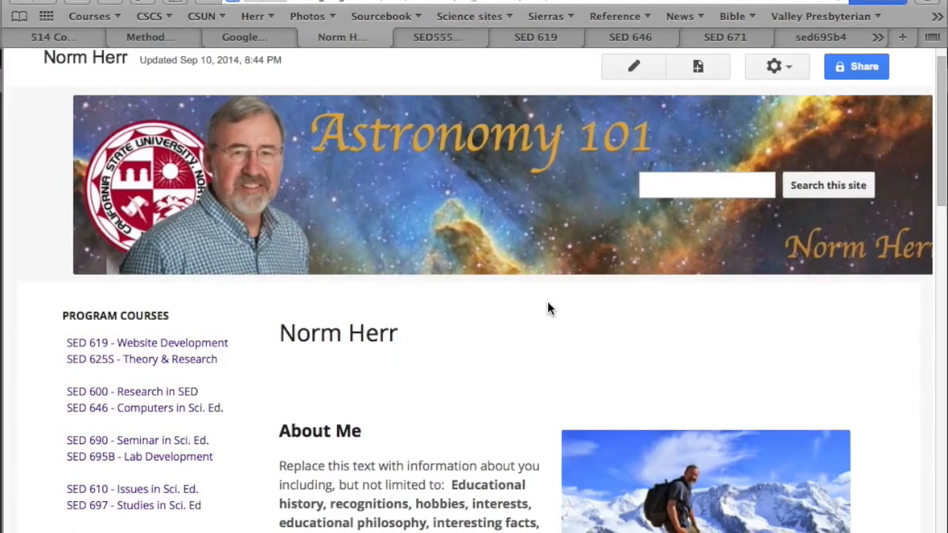
scroll(548, 307, "right", 2)
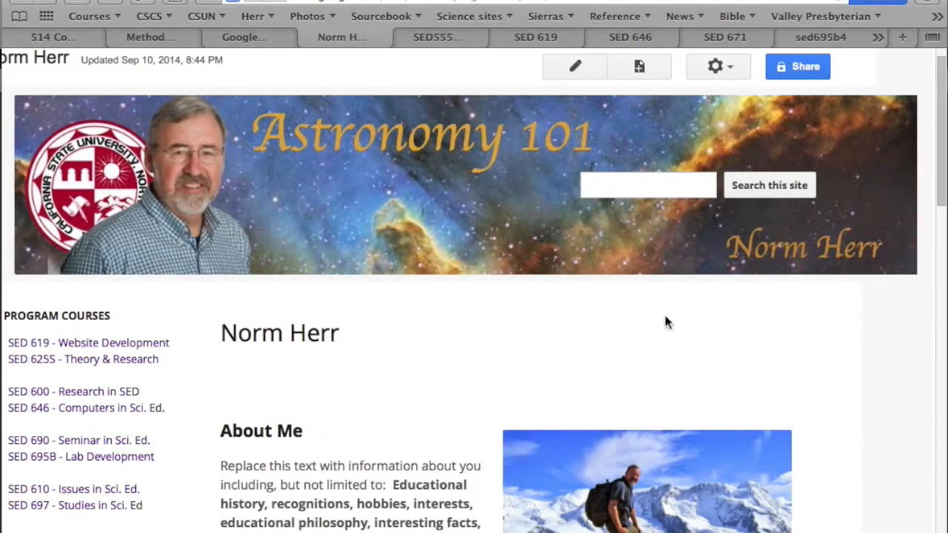
key("alt+super+8")
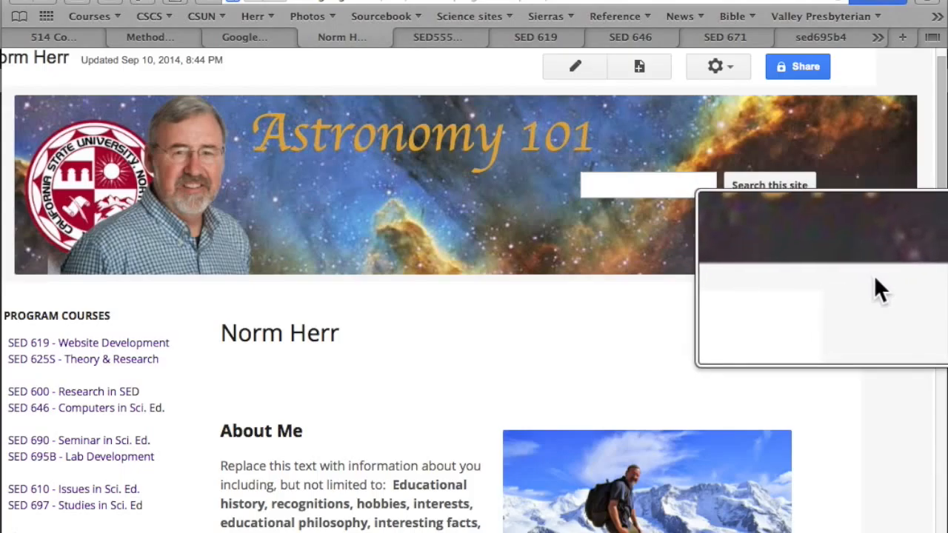
scroll(877, 281, "left", 3)
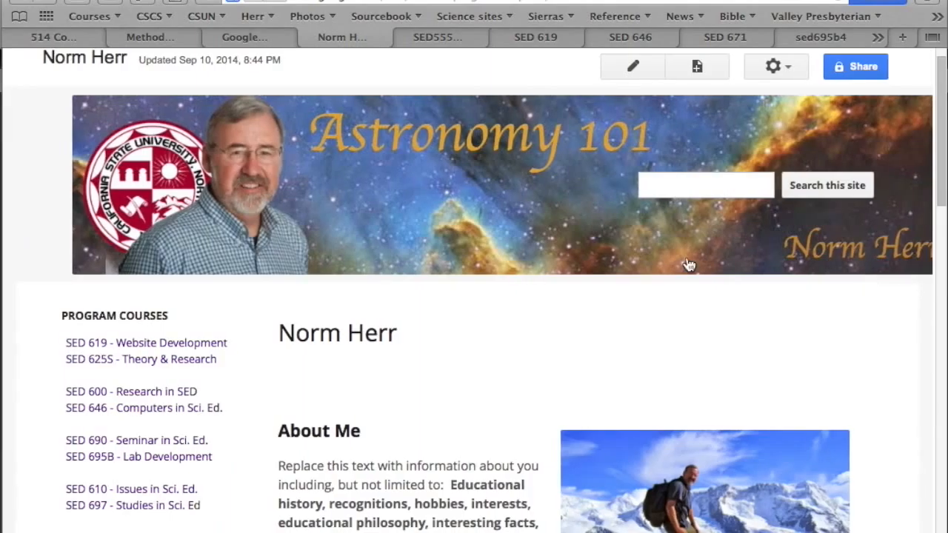